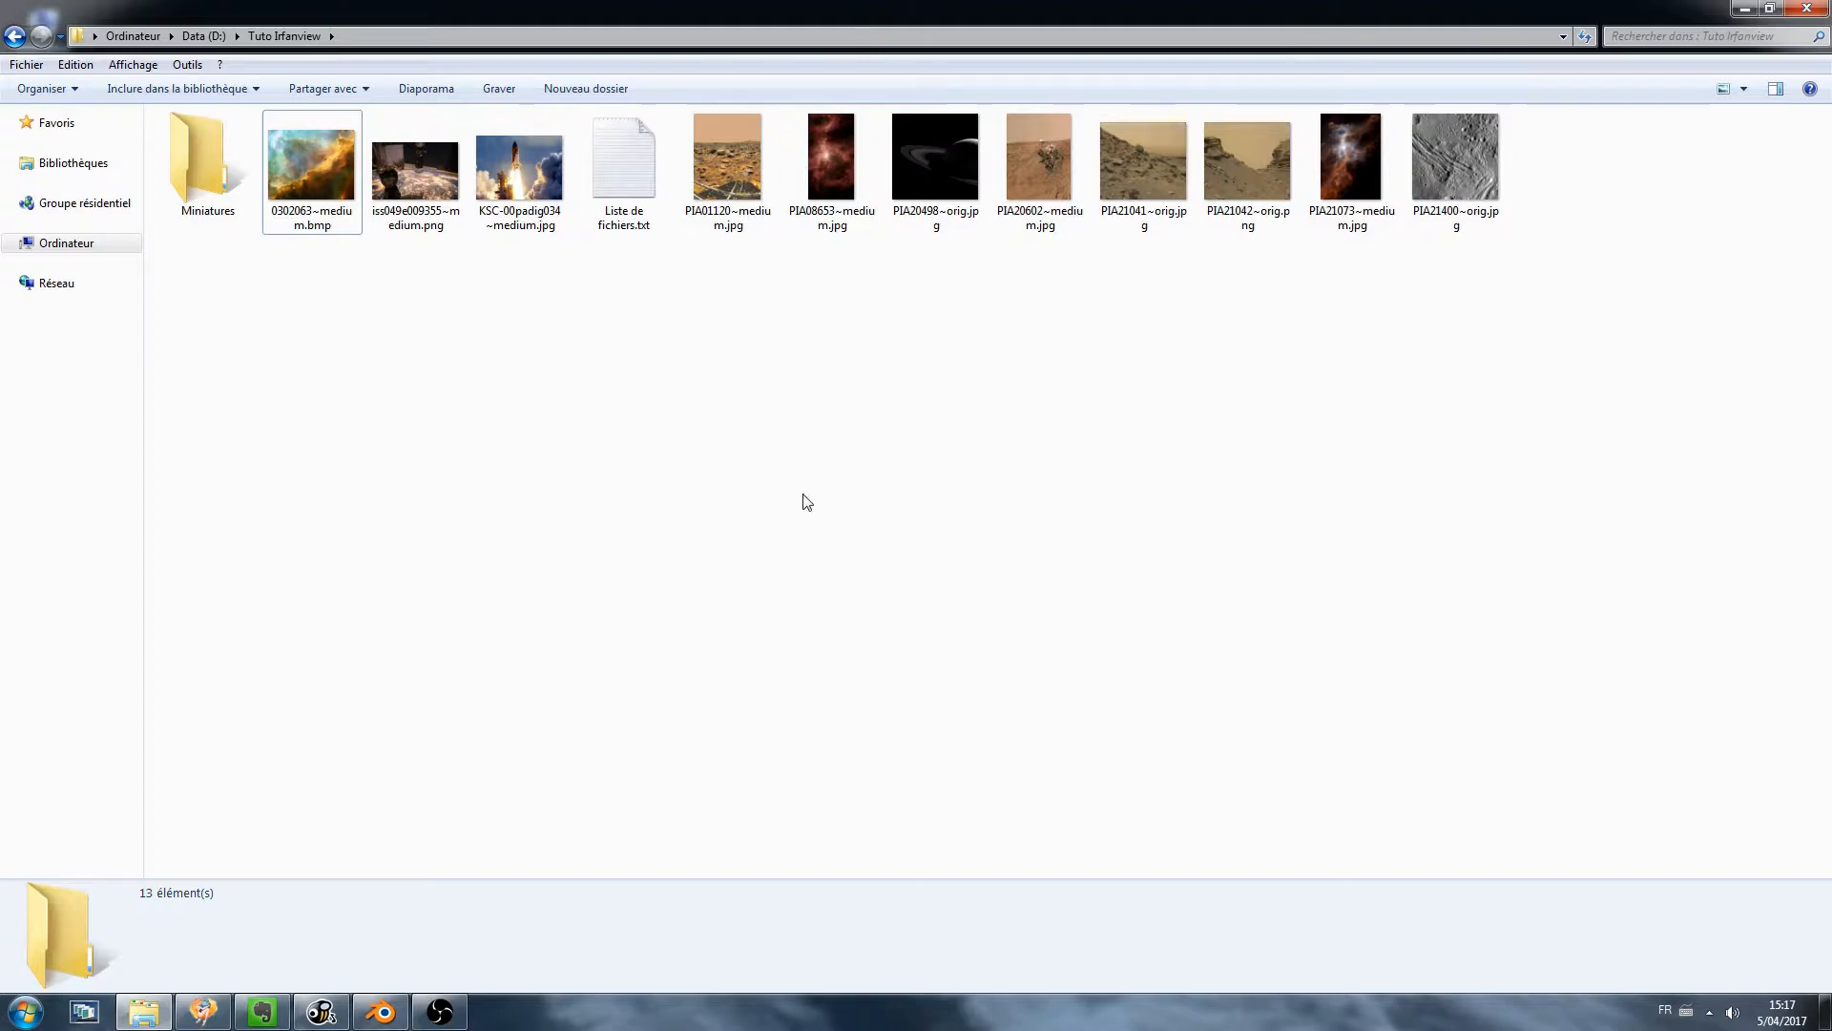
# Check the file details of the BMP, PNG and JPG images and view 0302063~medium.bmp in IrfanView.
pyautogui.click(321, 224)
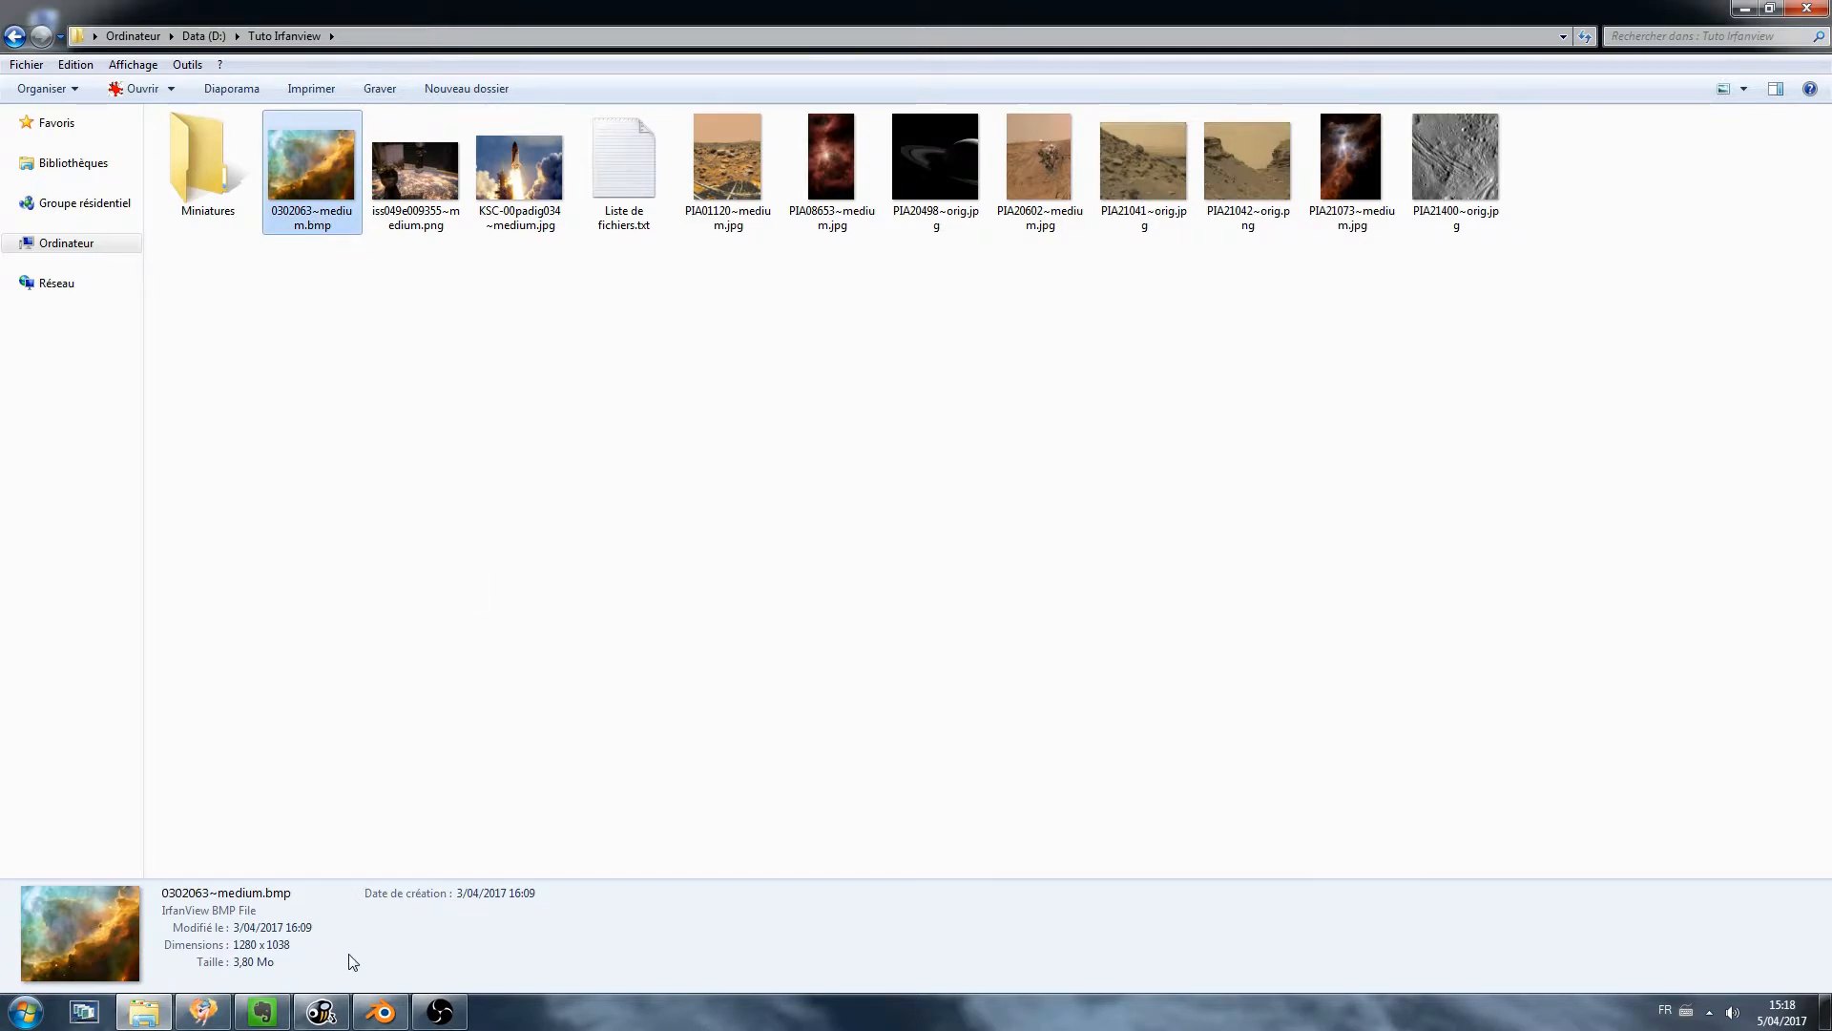
pyautogui.click(420, 218)
pyautogui.click(516, 235)
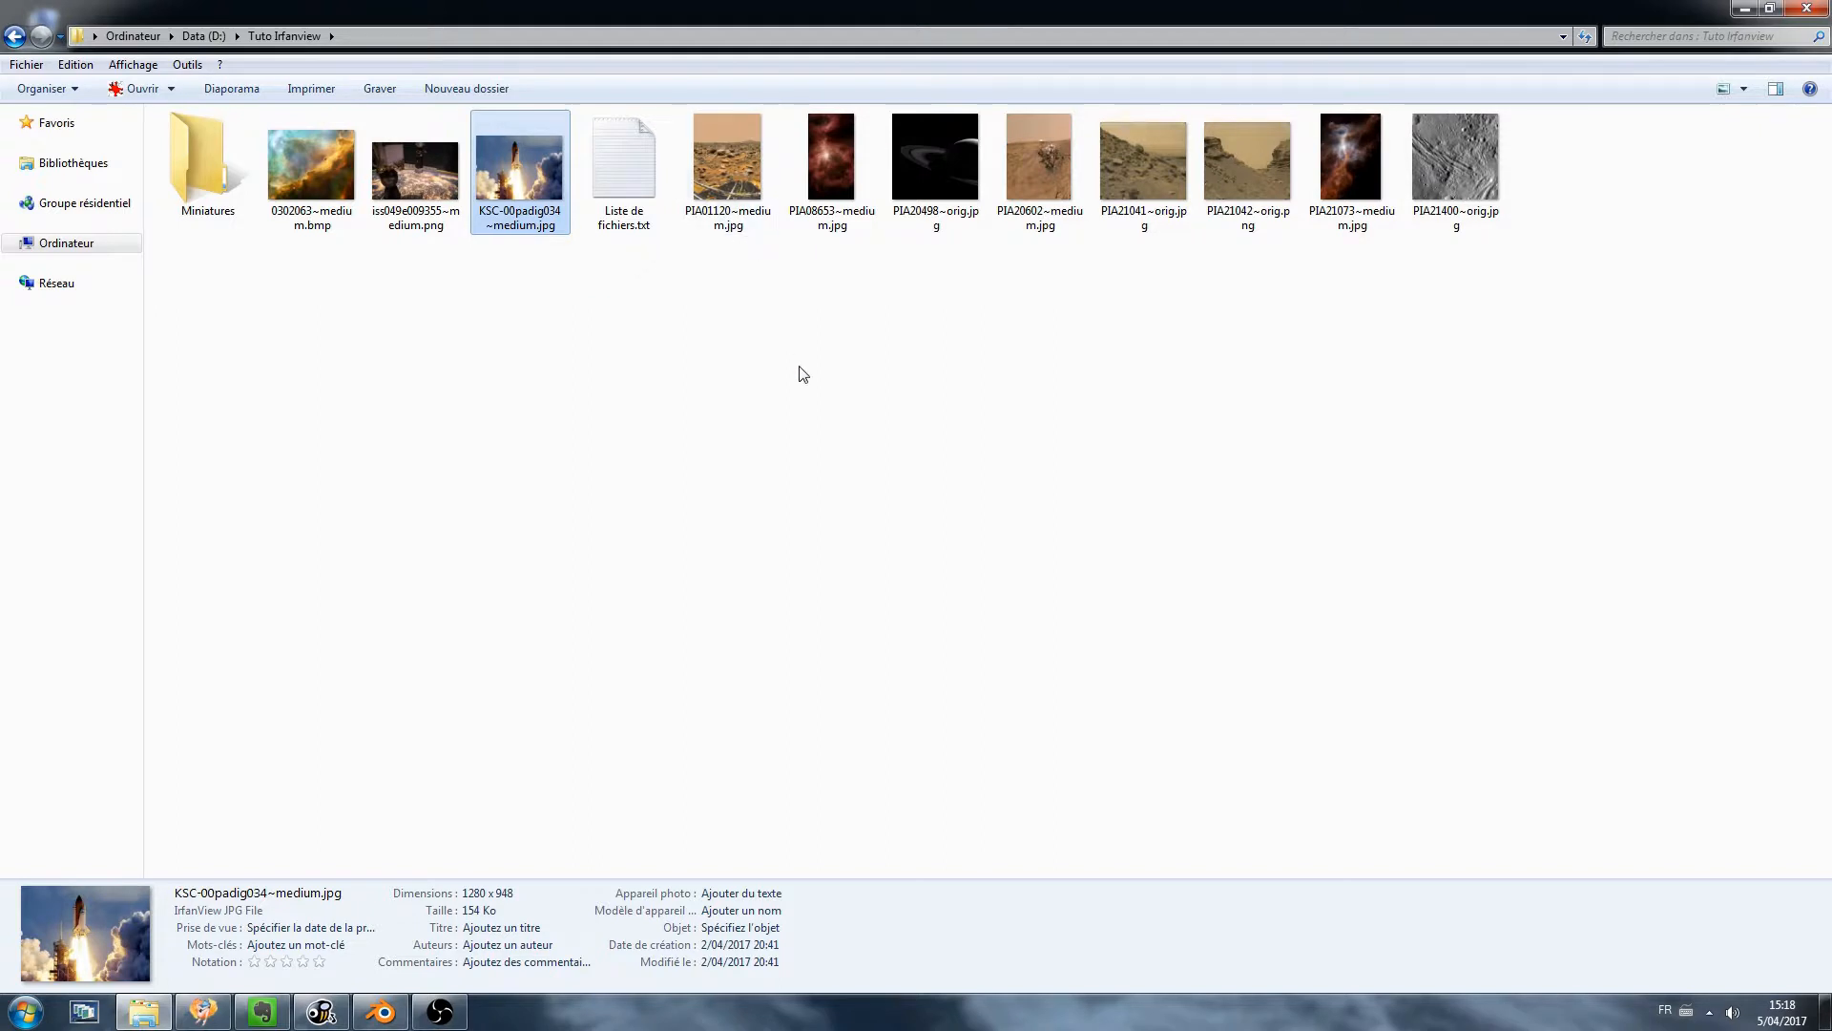
pyautogui.click(761, 420)
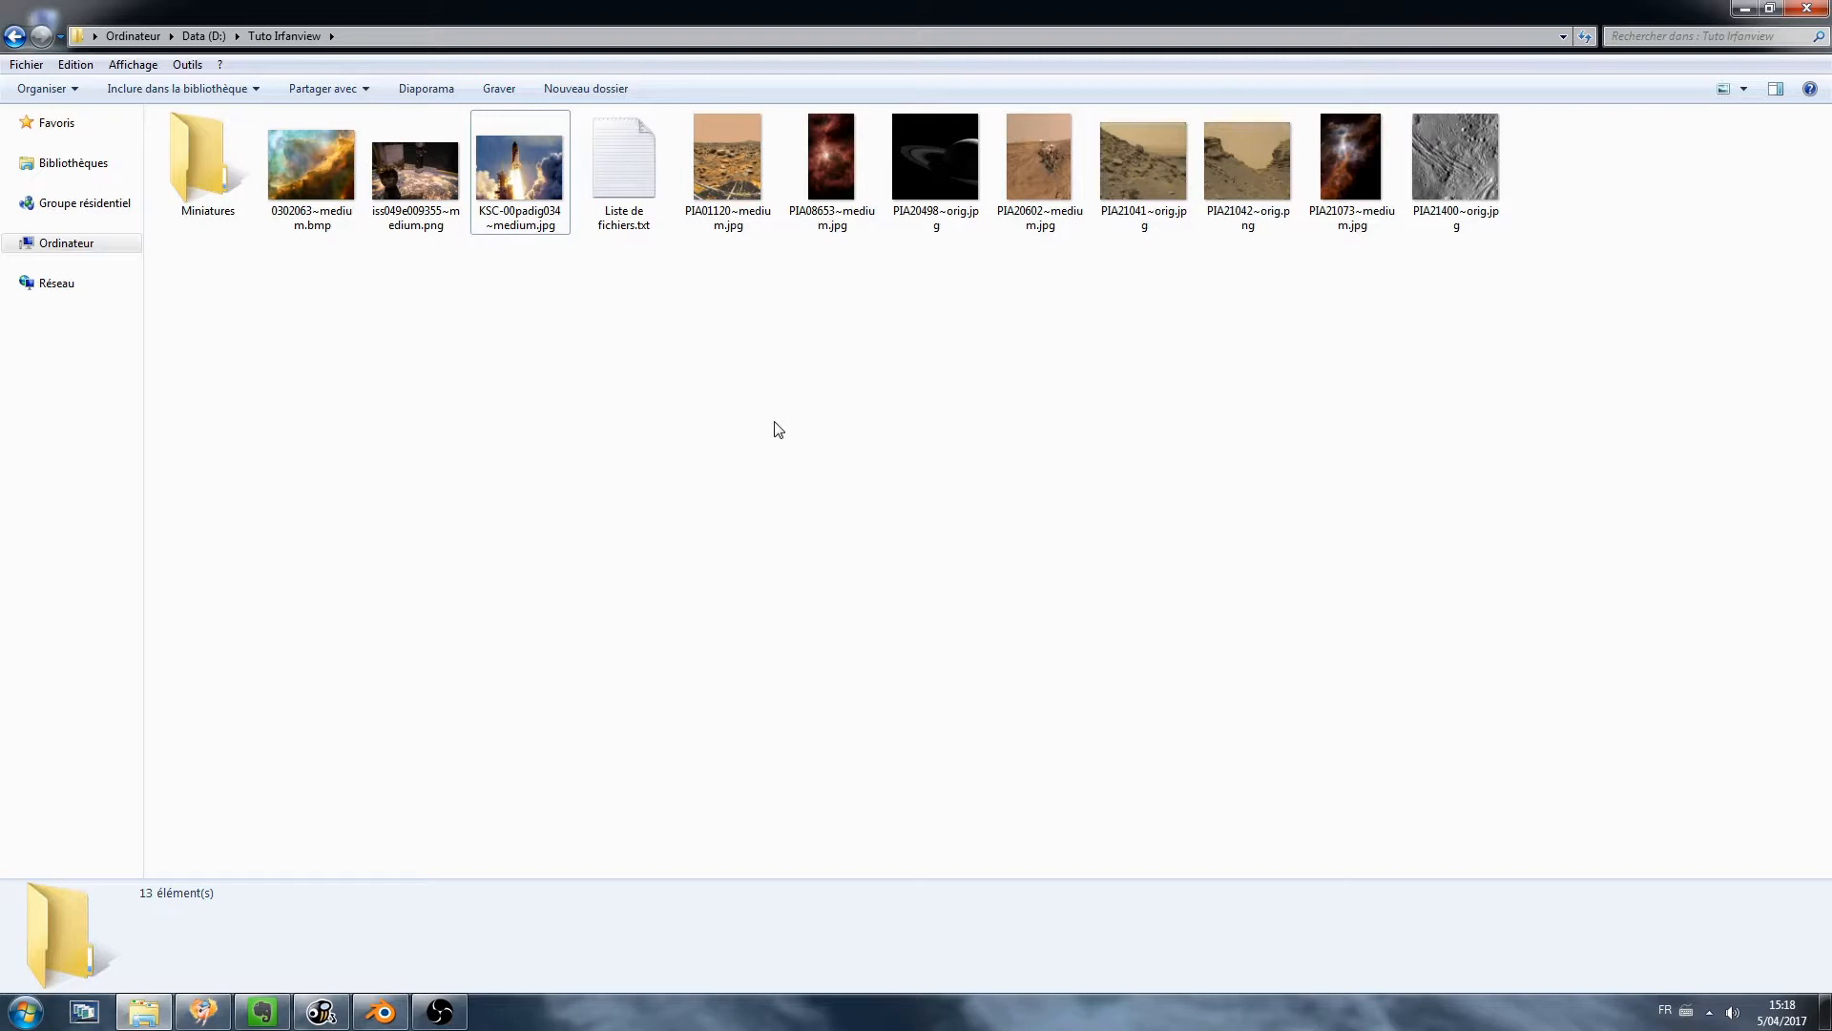
pyautogui.doubleClick(306, 186)
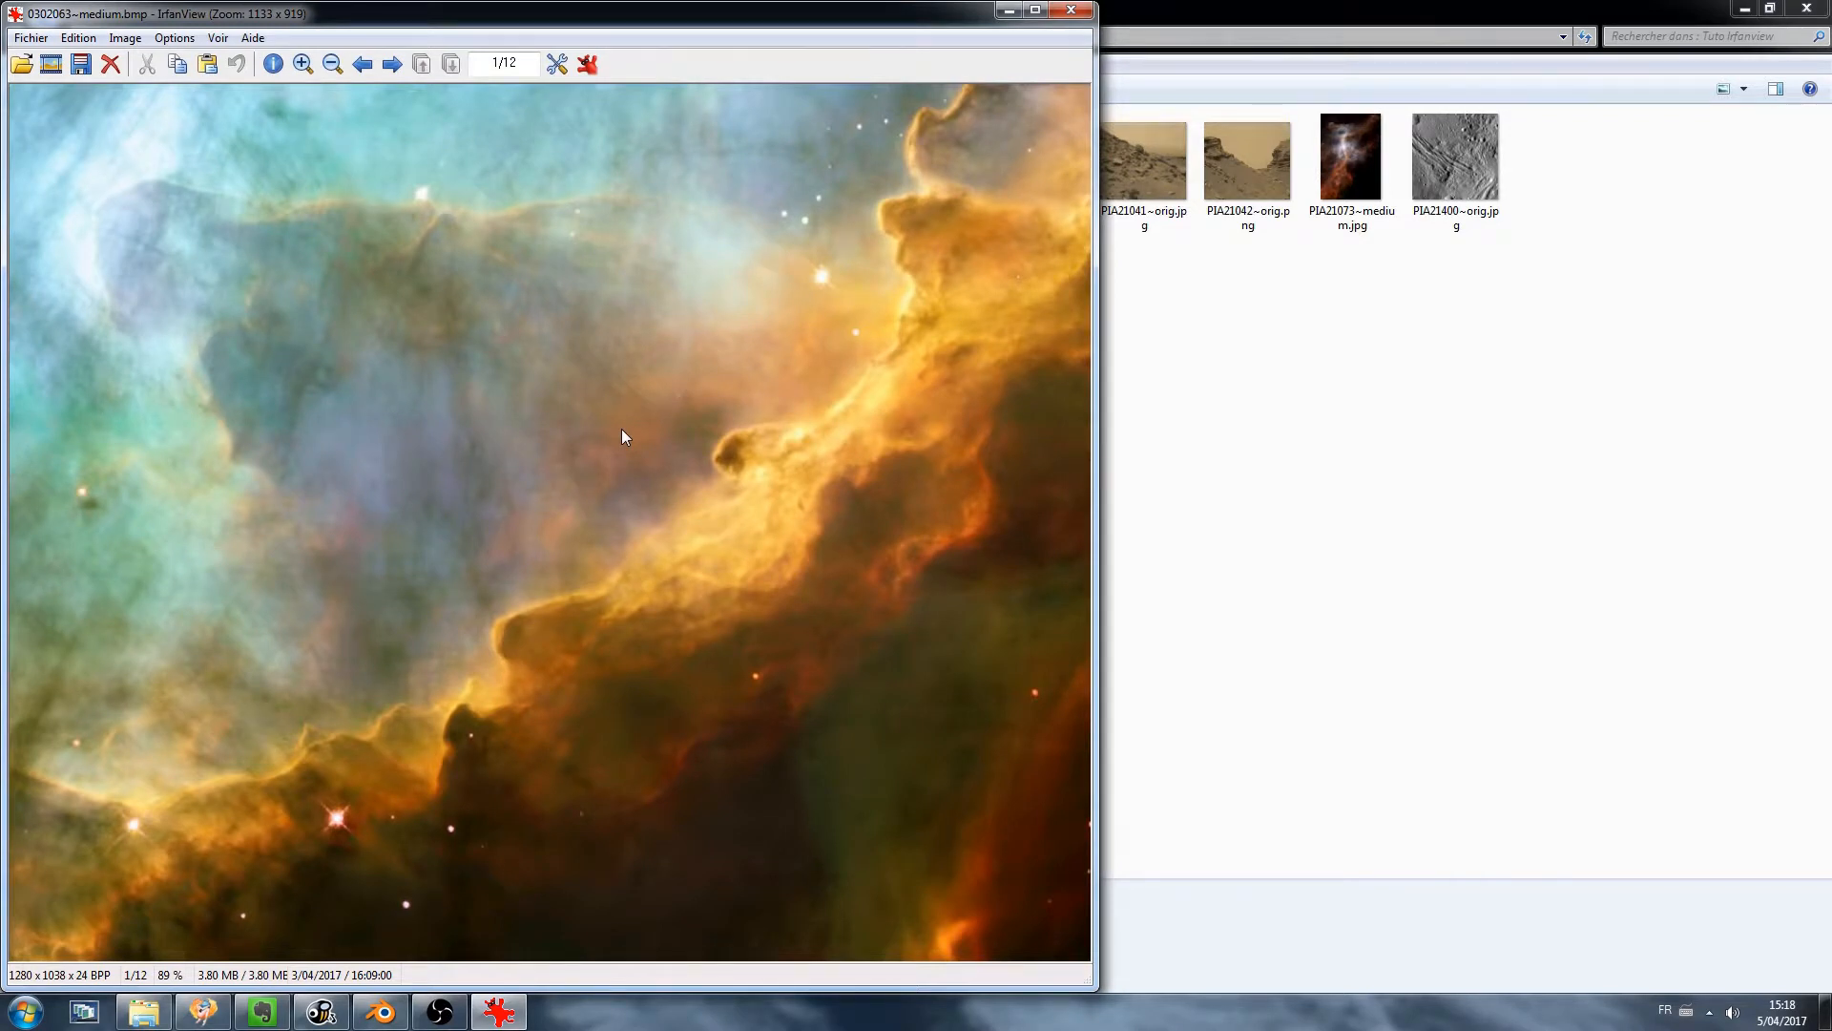
pyautogui.click(1071, 9)
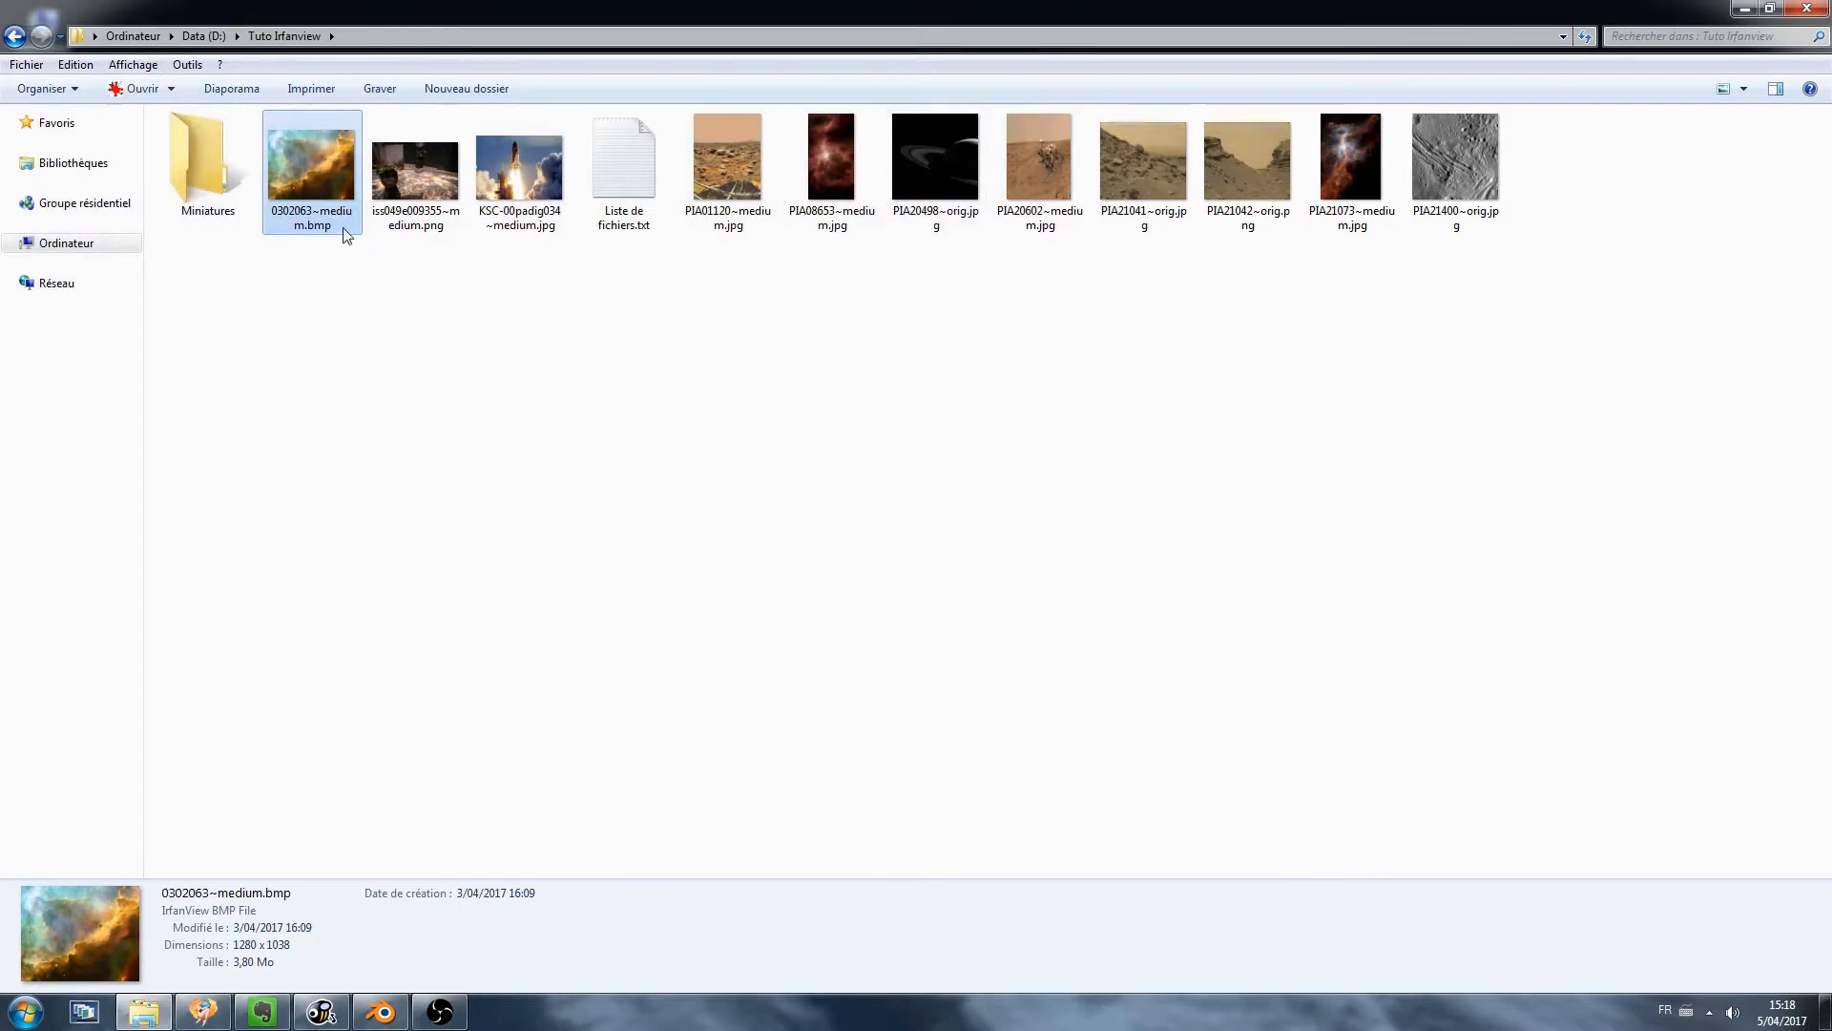
# Make IrfanView the default program for BMP files and open 0302063~medium.bmp with it.
pyautogui.rightClick(308, 200)
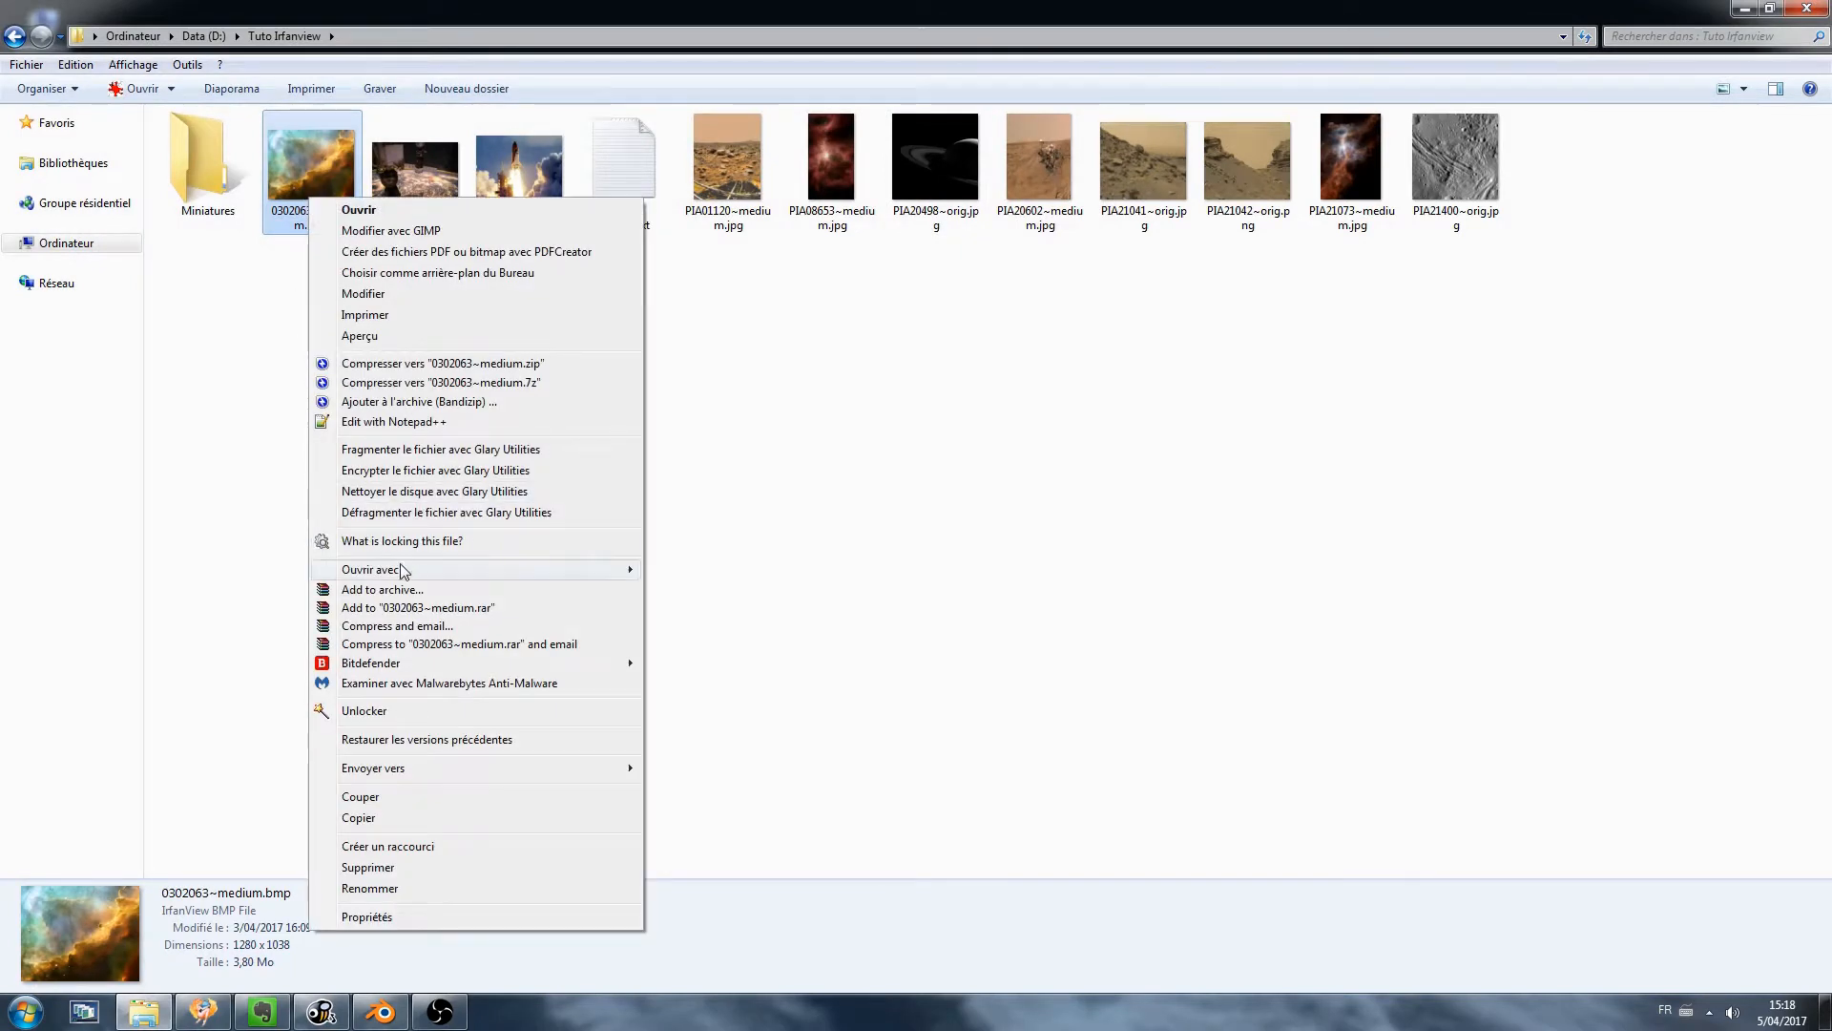
pyautogui.moveTo(410, 571)
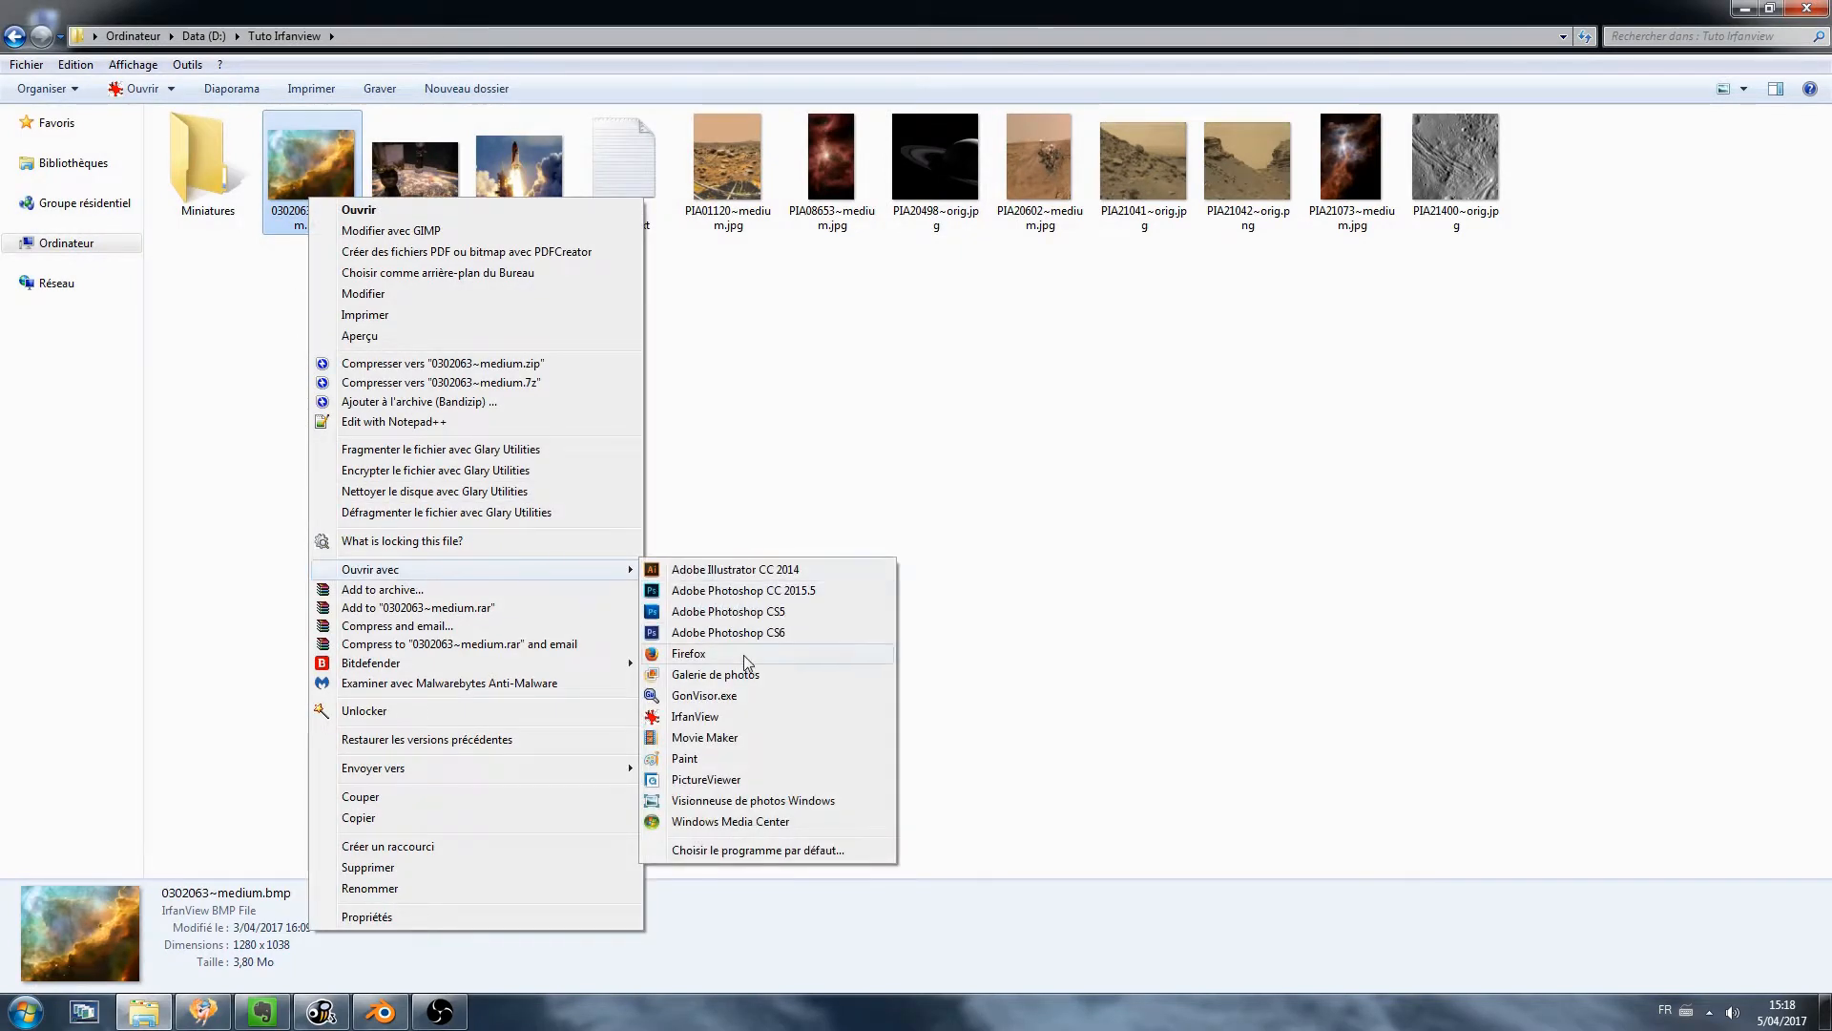
pyautogui.click(766, 852)
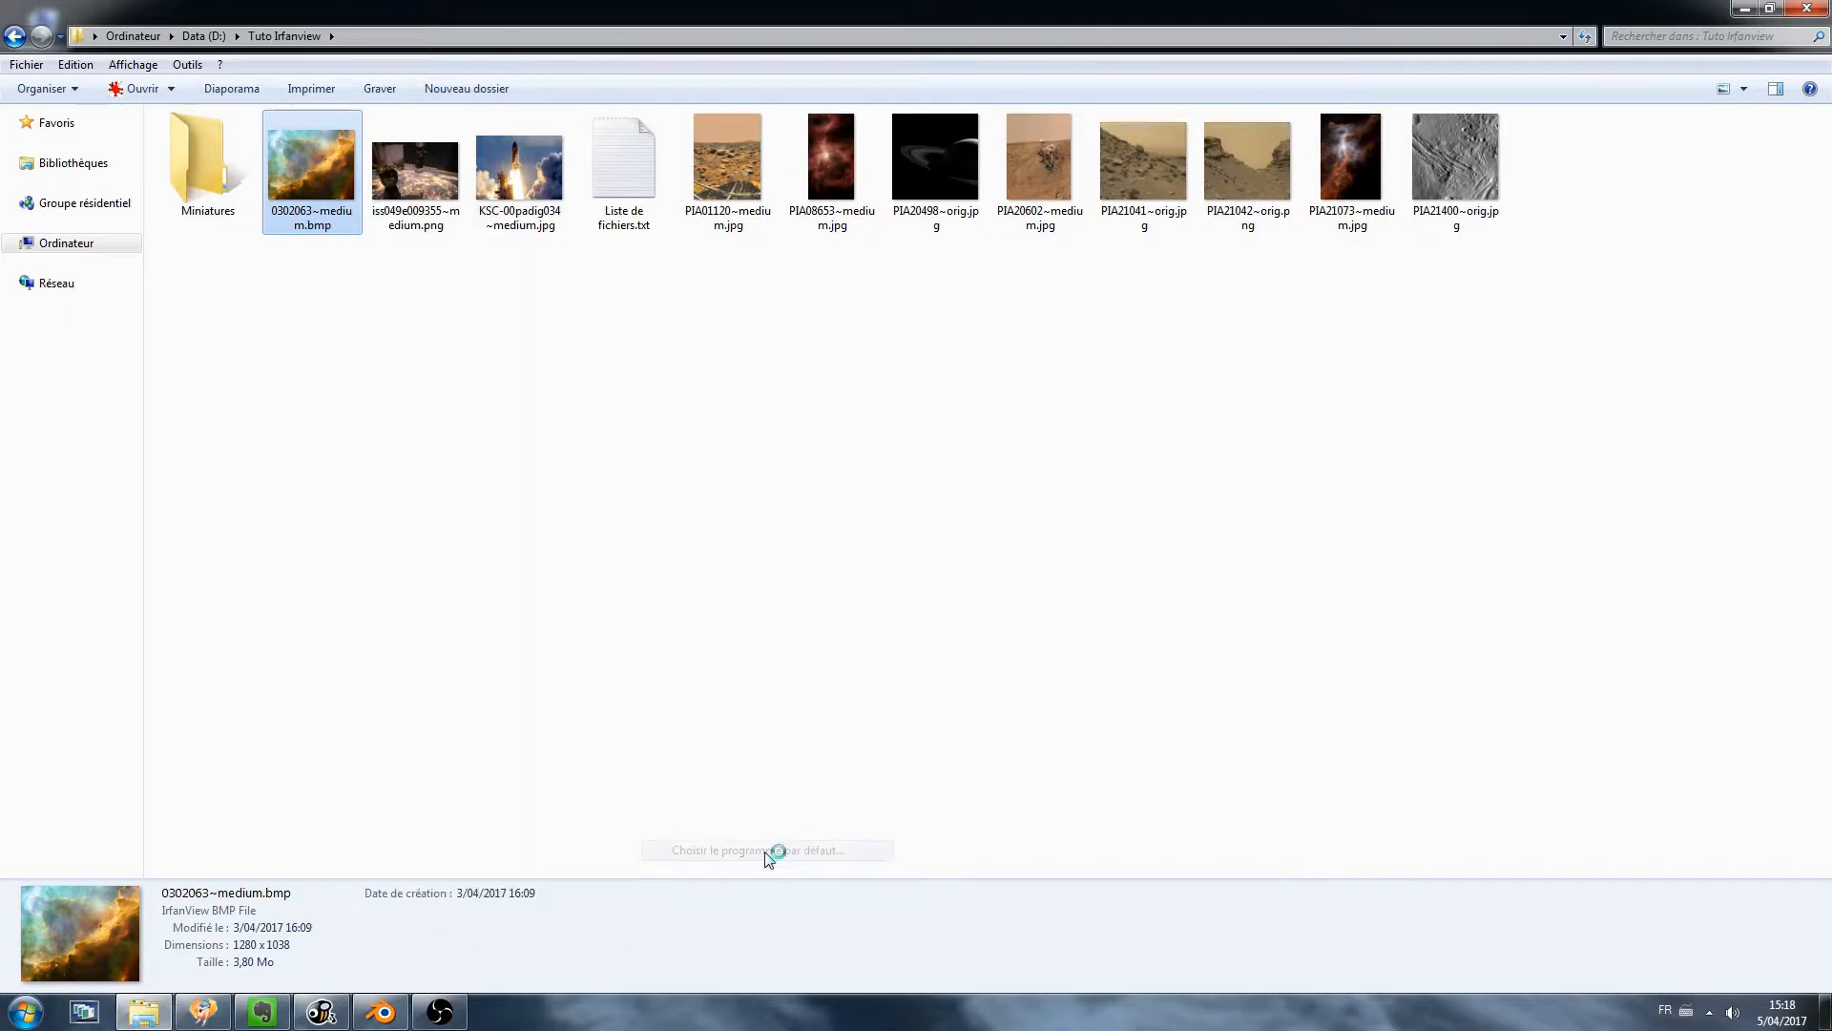
pyautogui.click(943, 522)
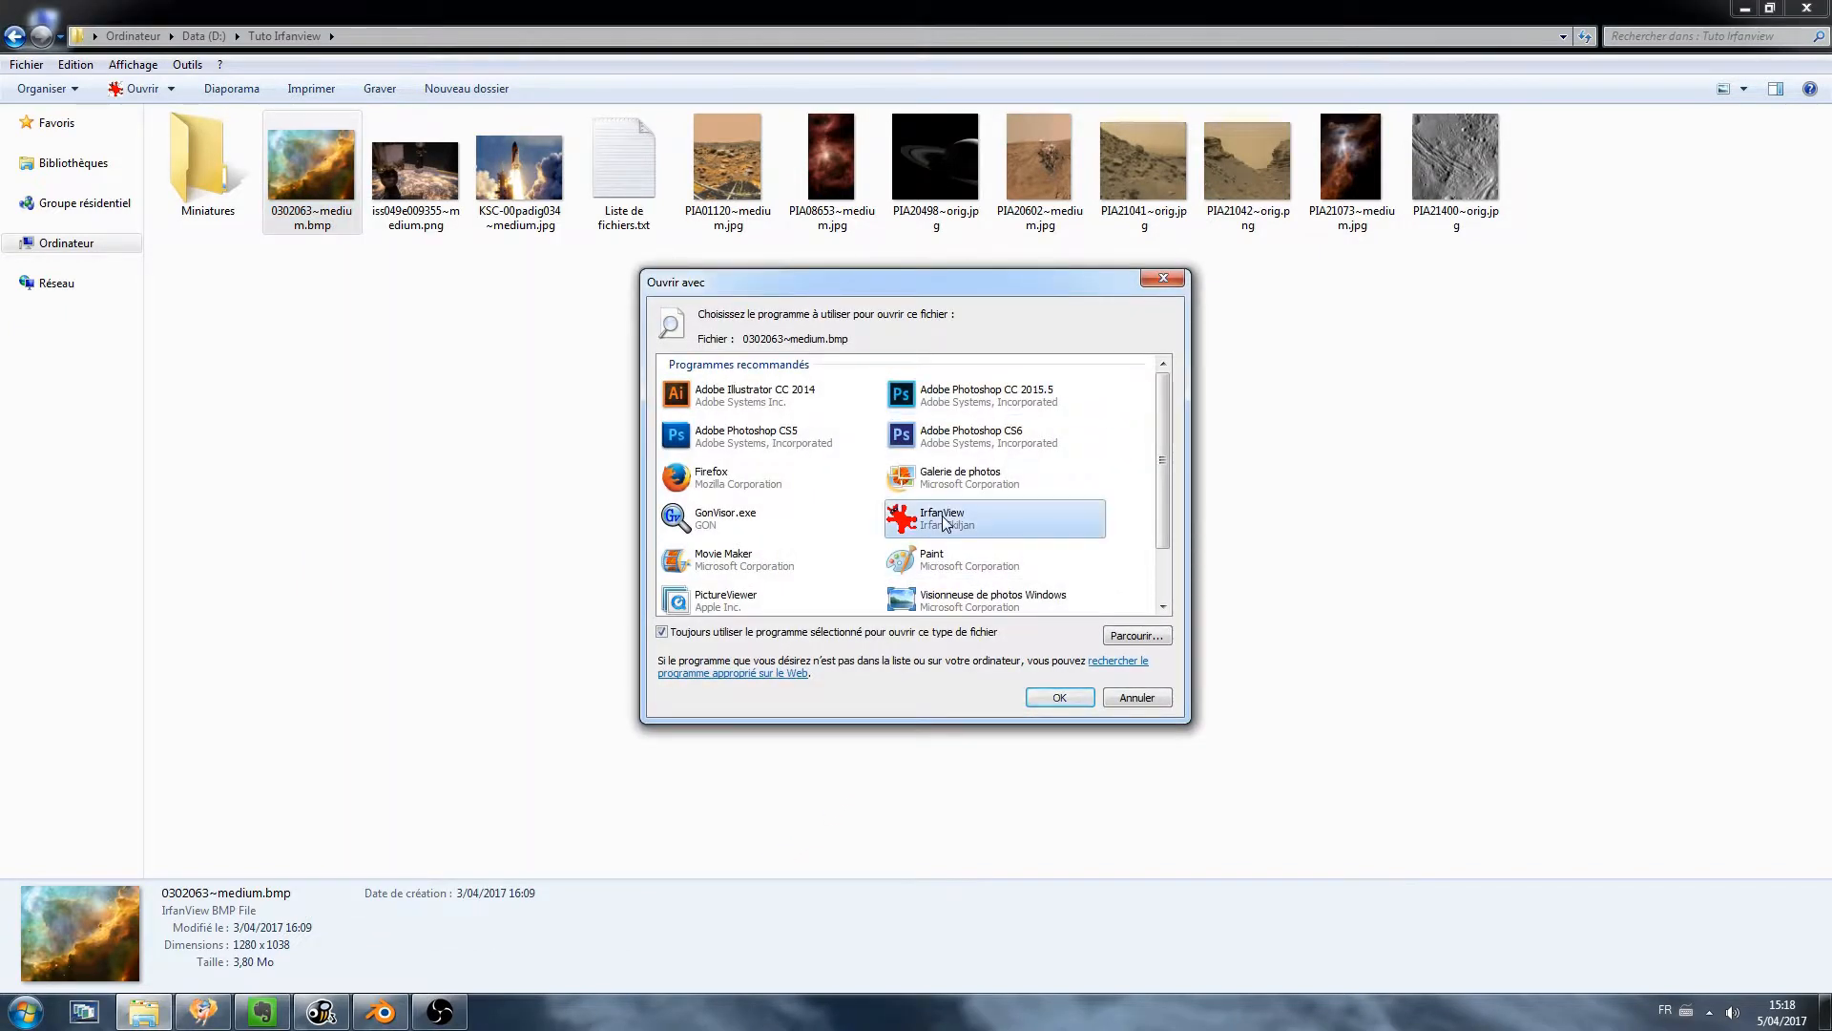
pyautogui.click(1040, 698)
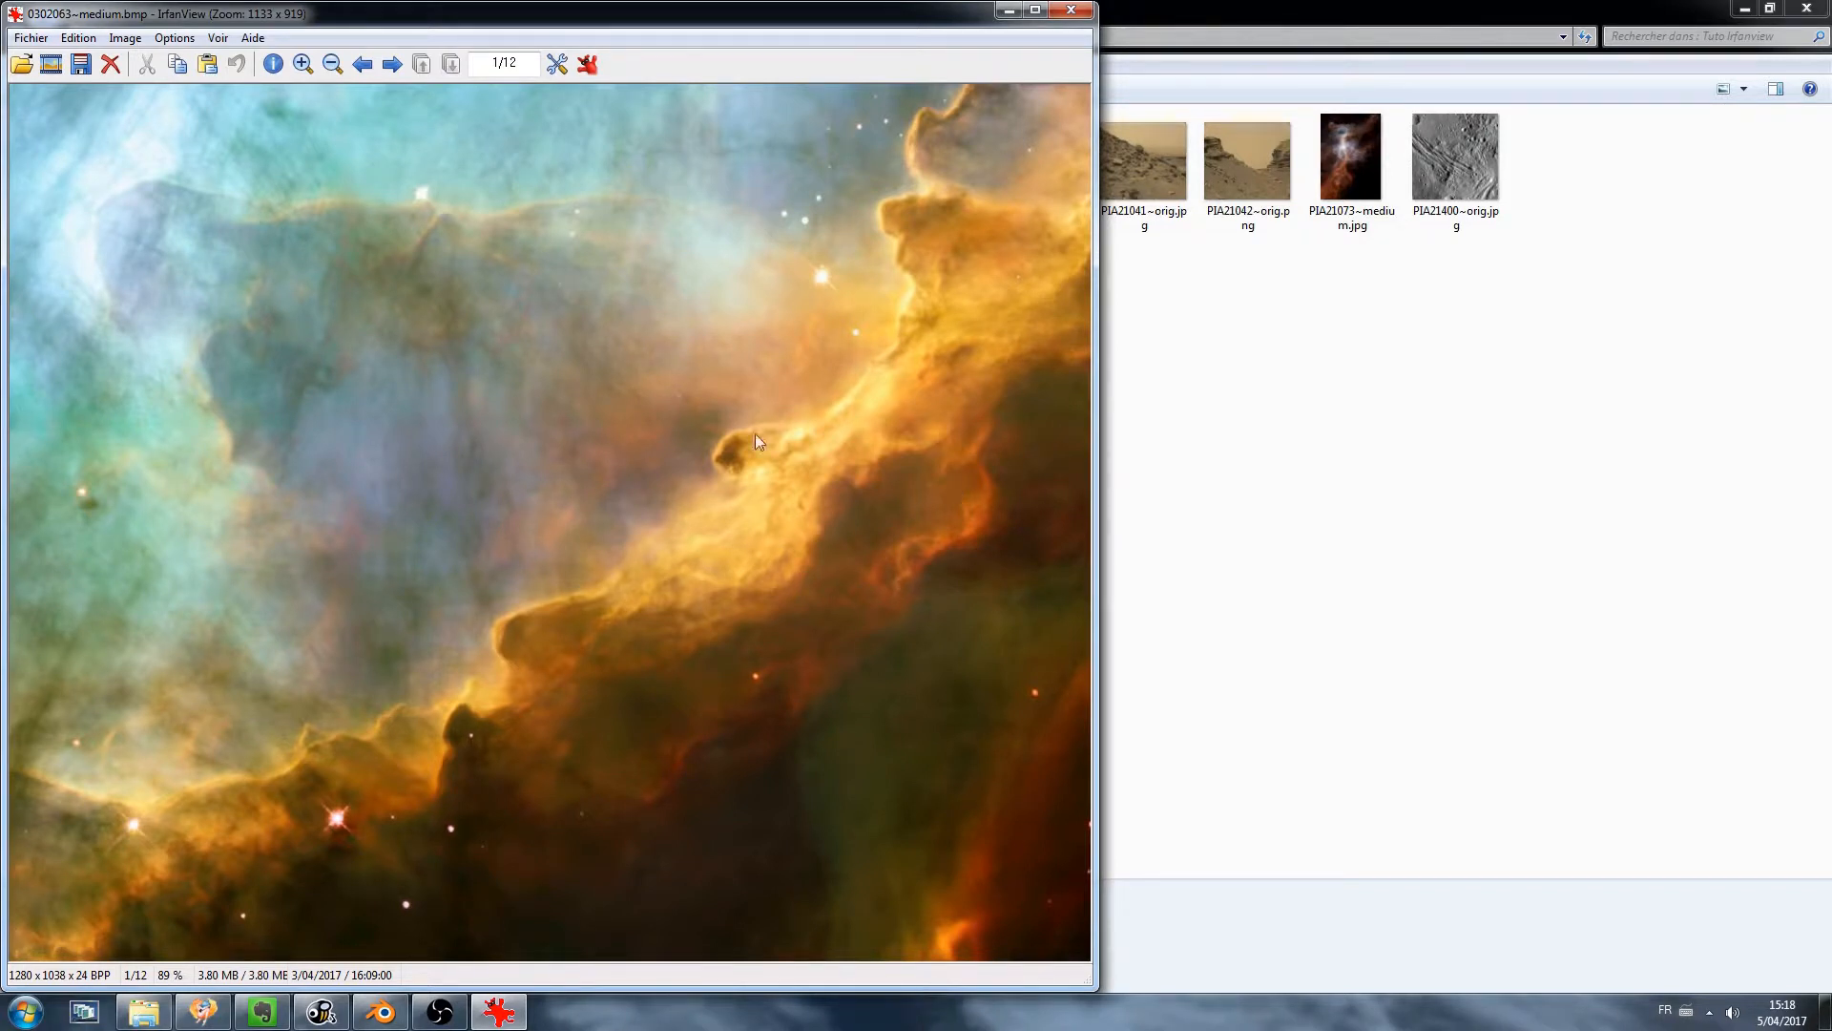
# Open the batch convert/rename tool and add all images of the Tuto Irfanview folder to the files to process.
pyautogui.click(30, 39)
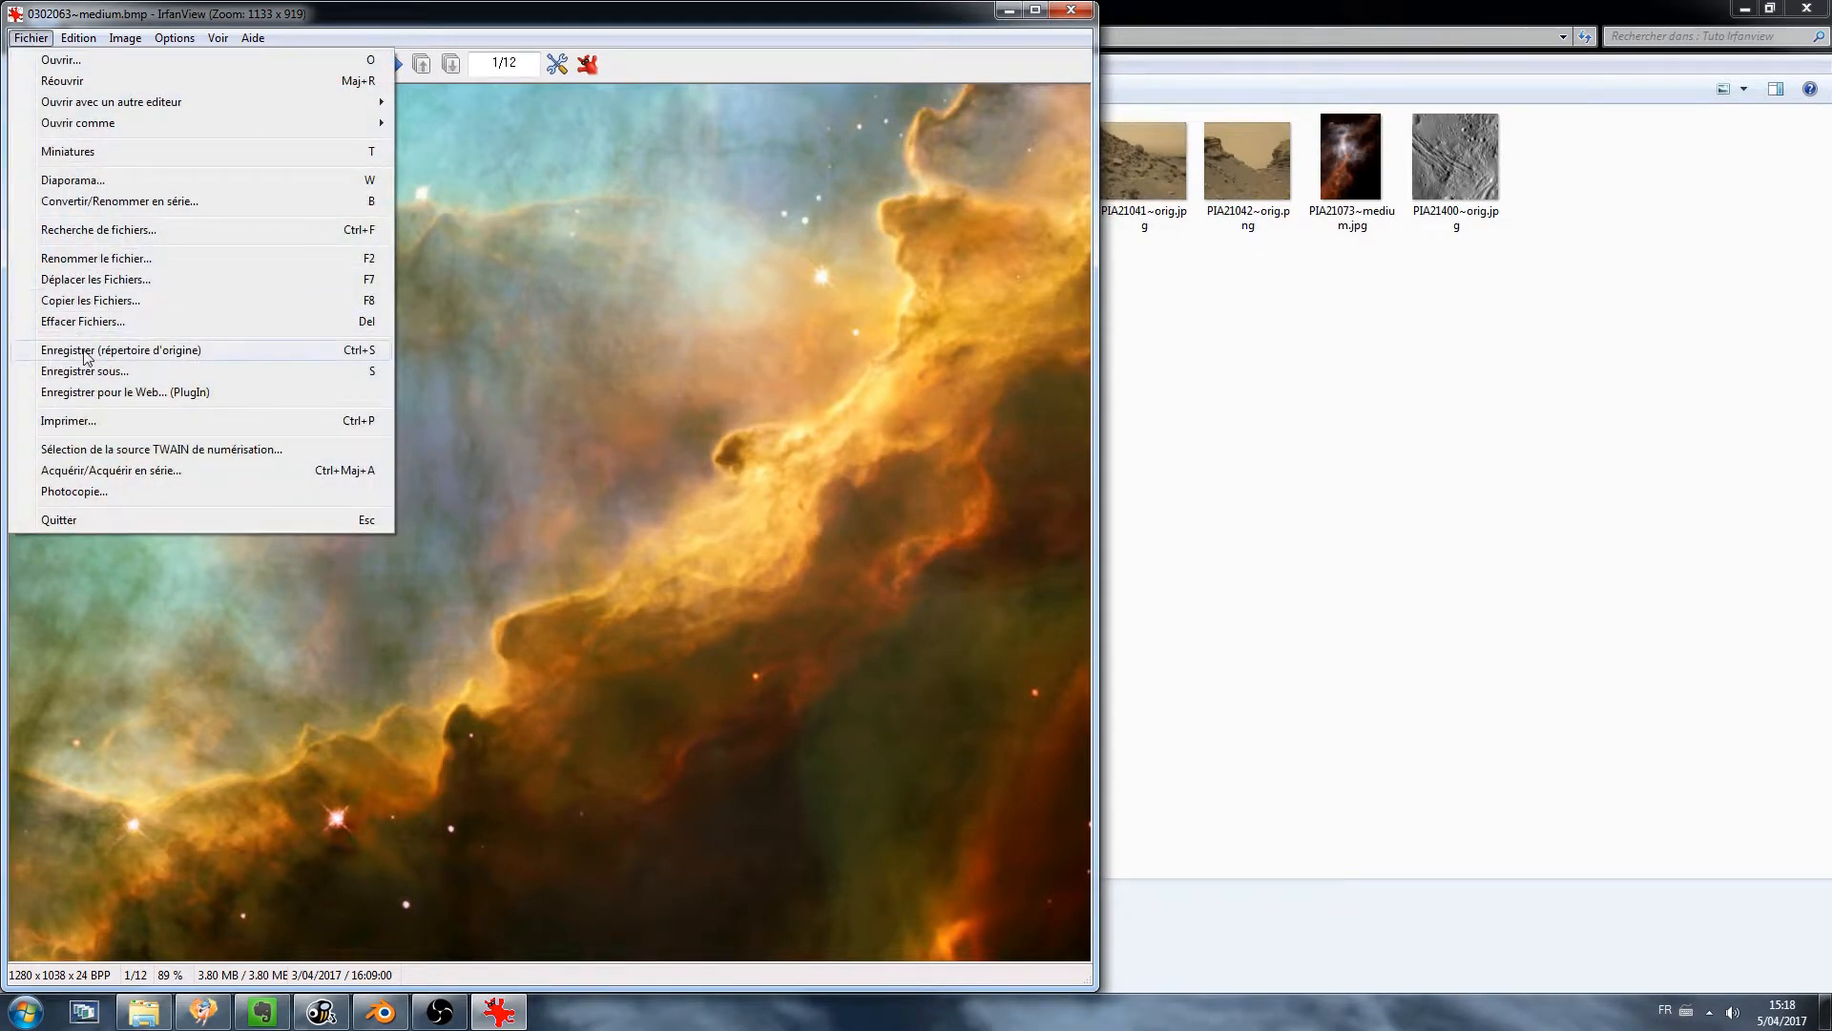
pyautogui.click(116, 203)
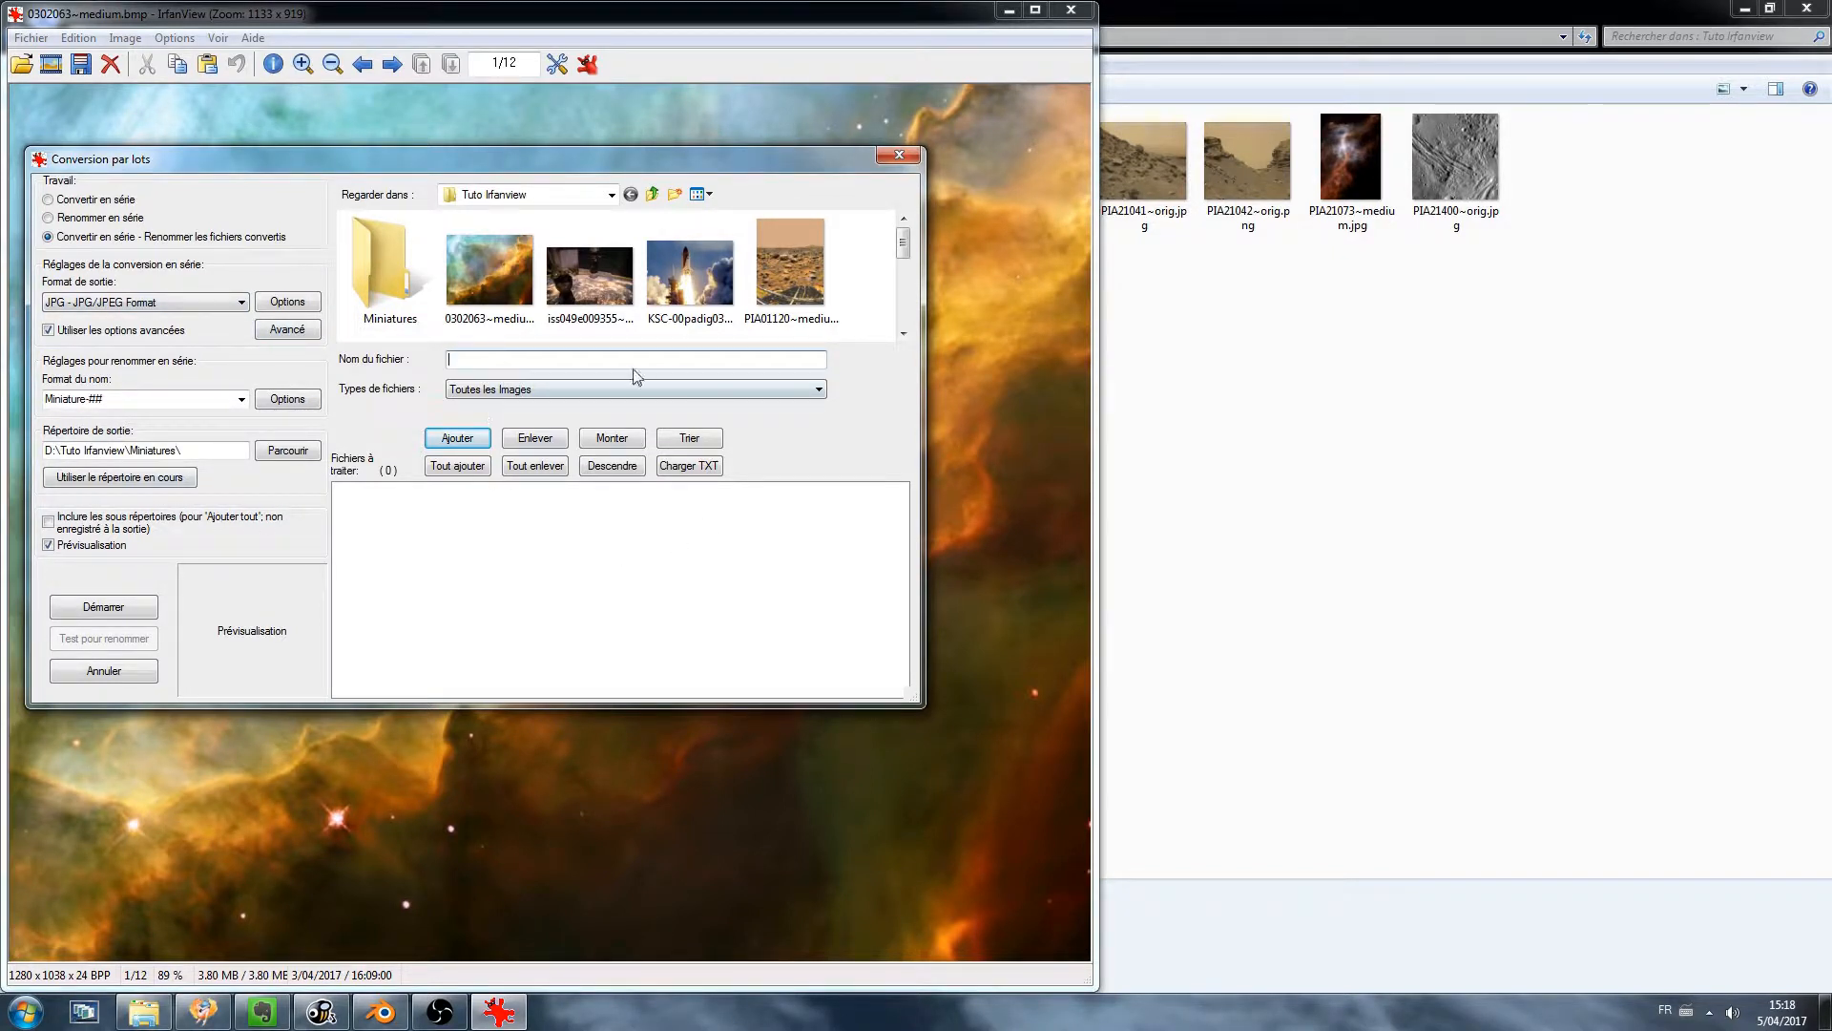
pyautogui.click(501, 267)
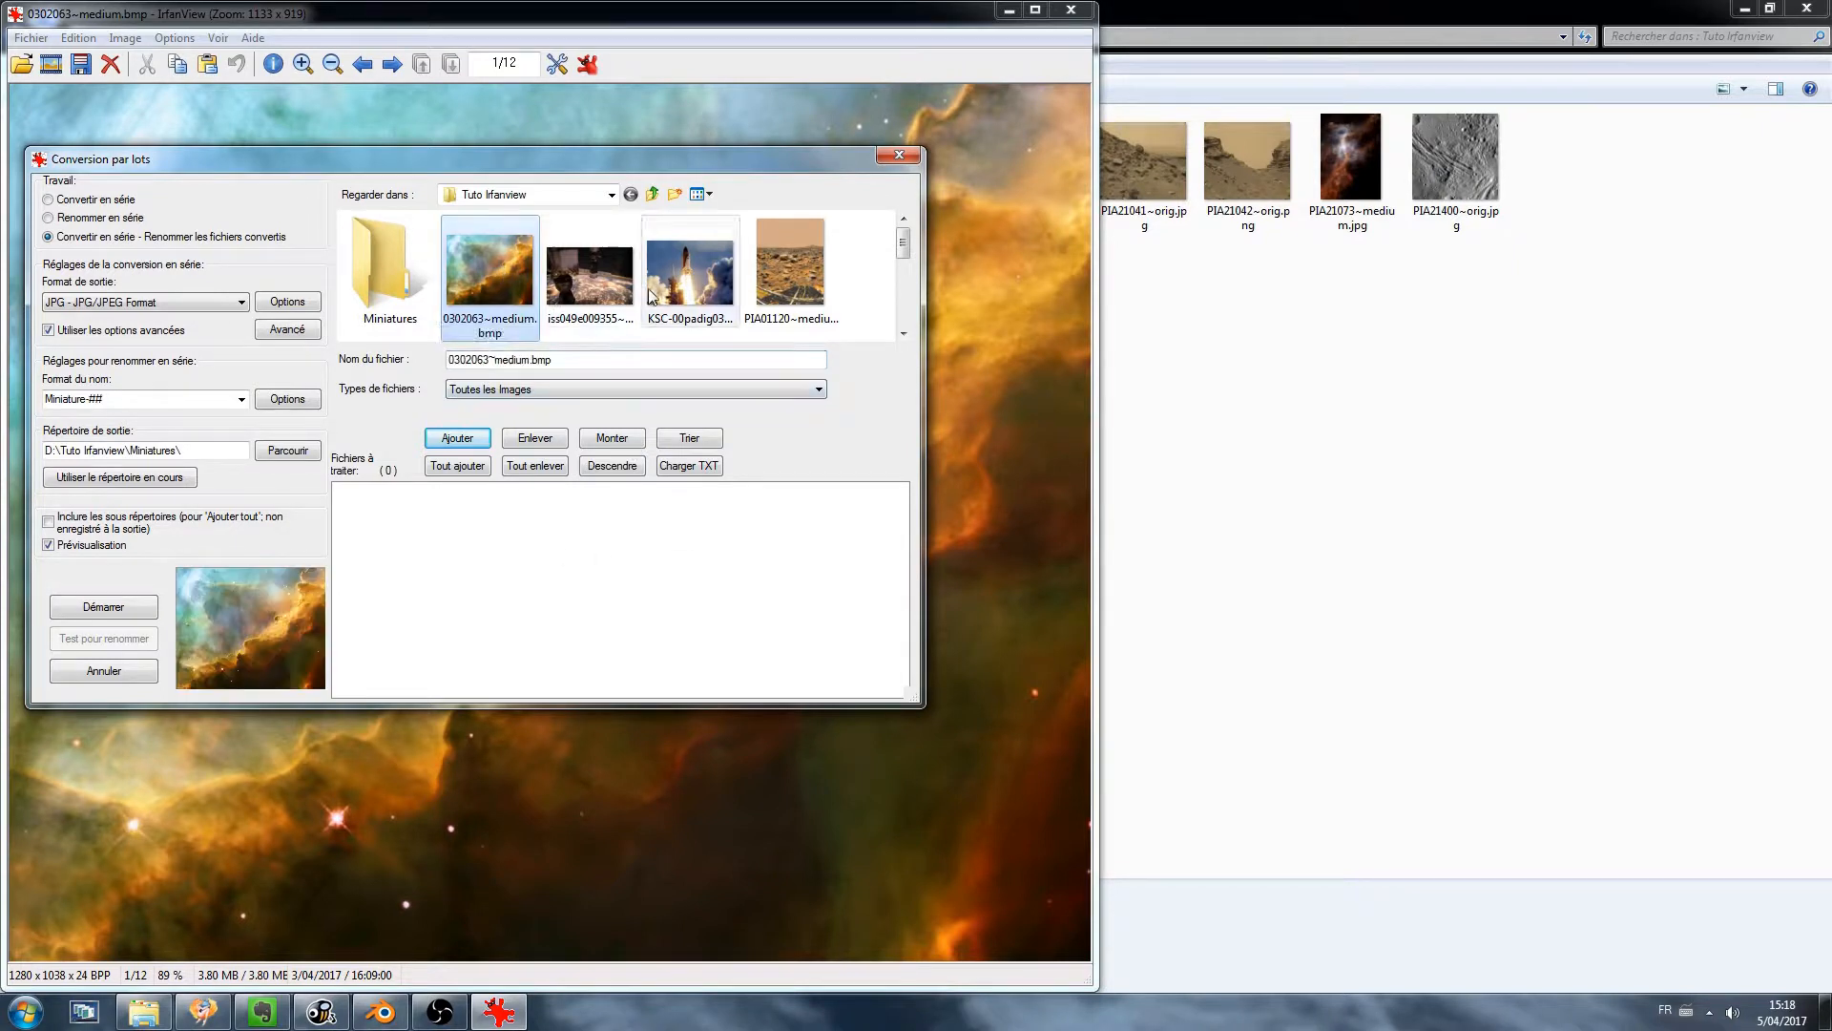
pyautogui.scroll(-3, 501, 272)
pyautogui.keyDown('shift'); pyautogui.click(496, 291); pyautogui.keyUp('shift')
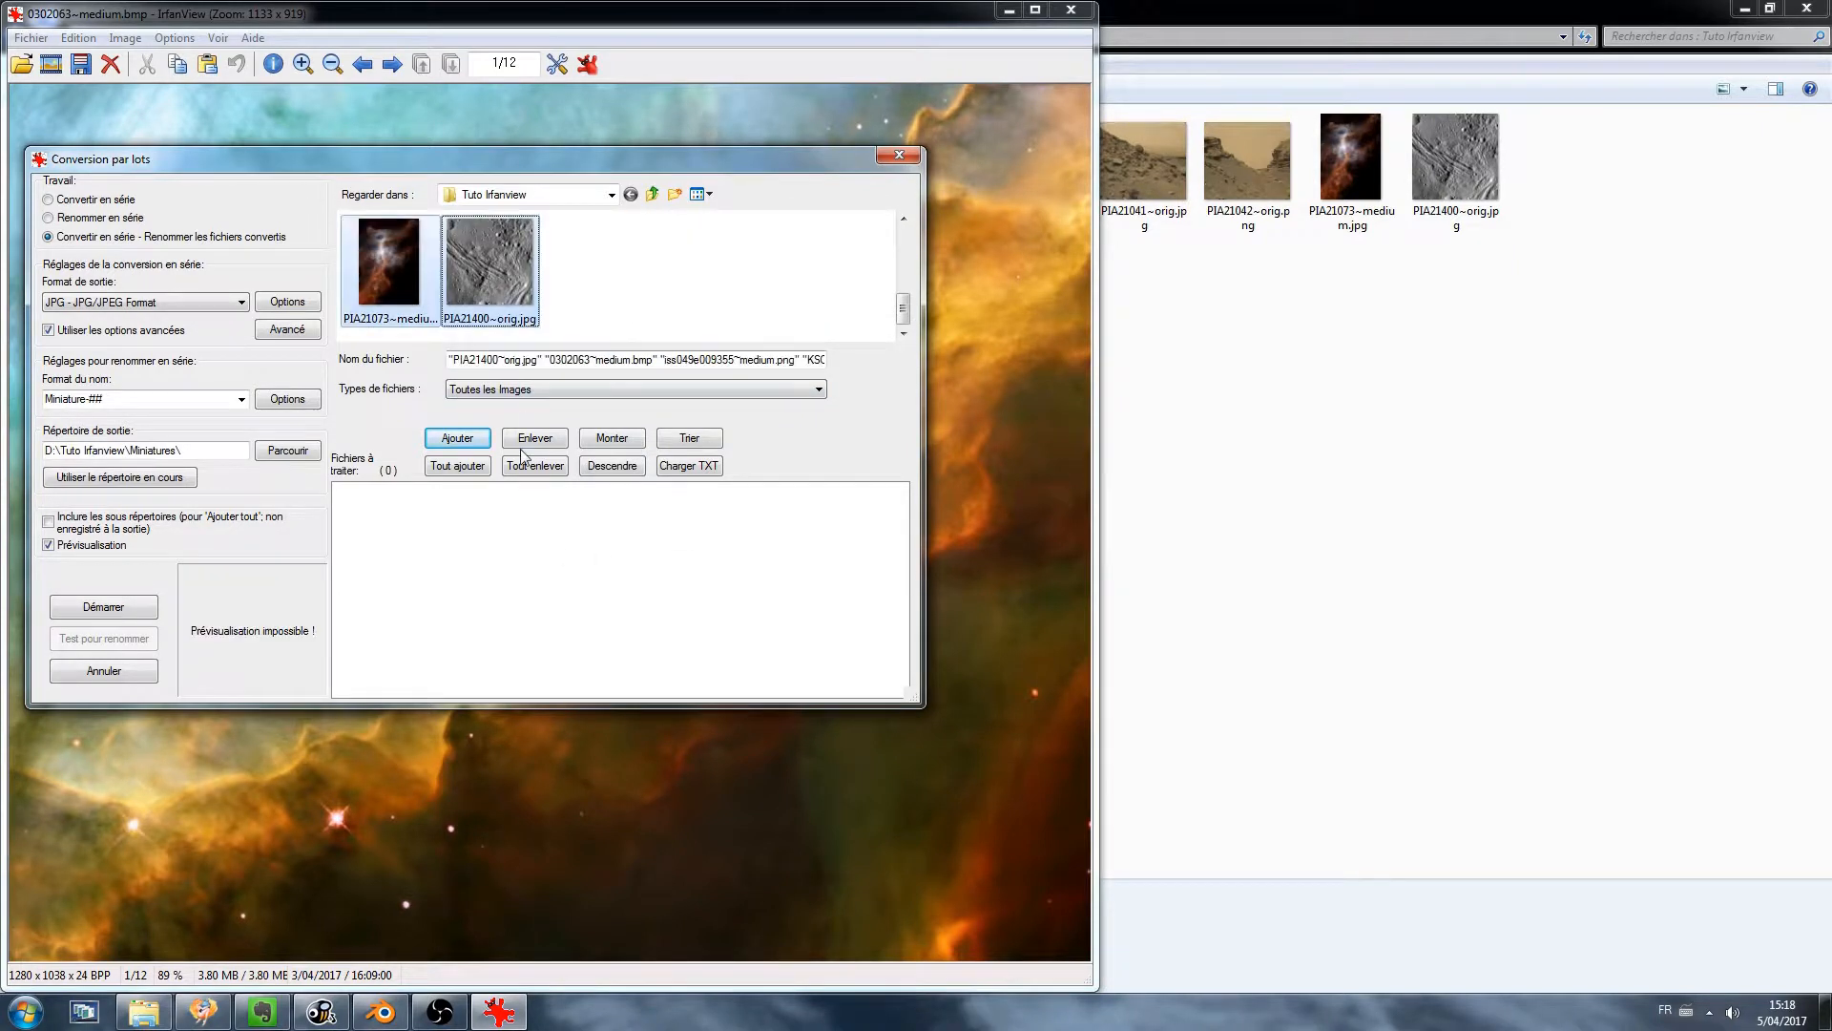
pyautogui.click(462, 467)
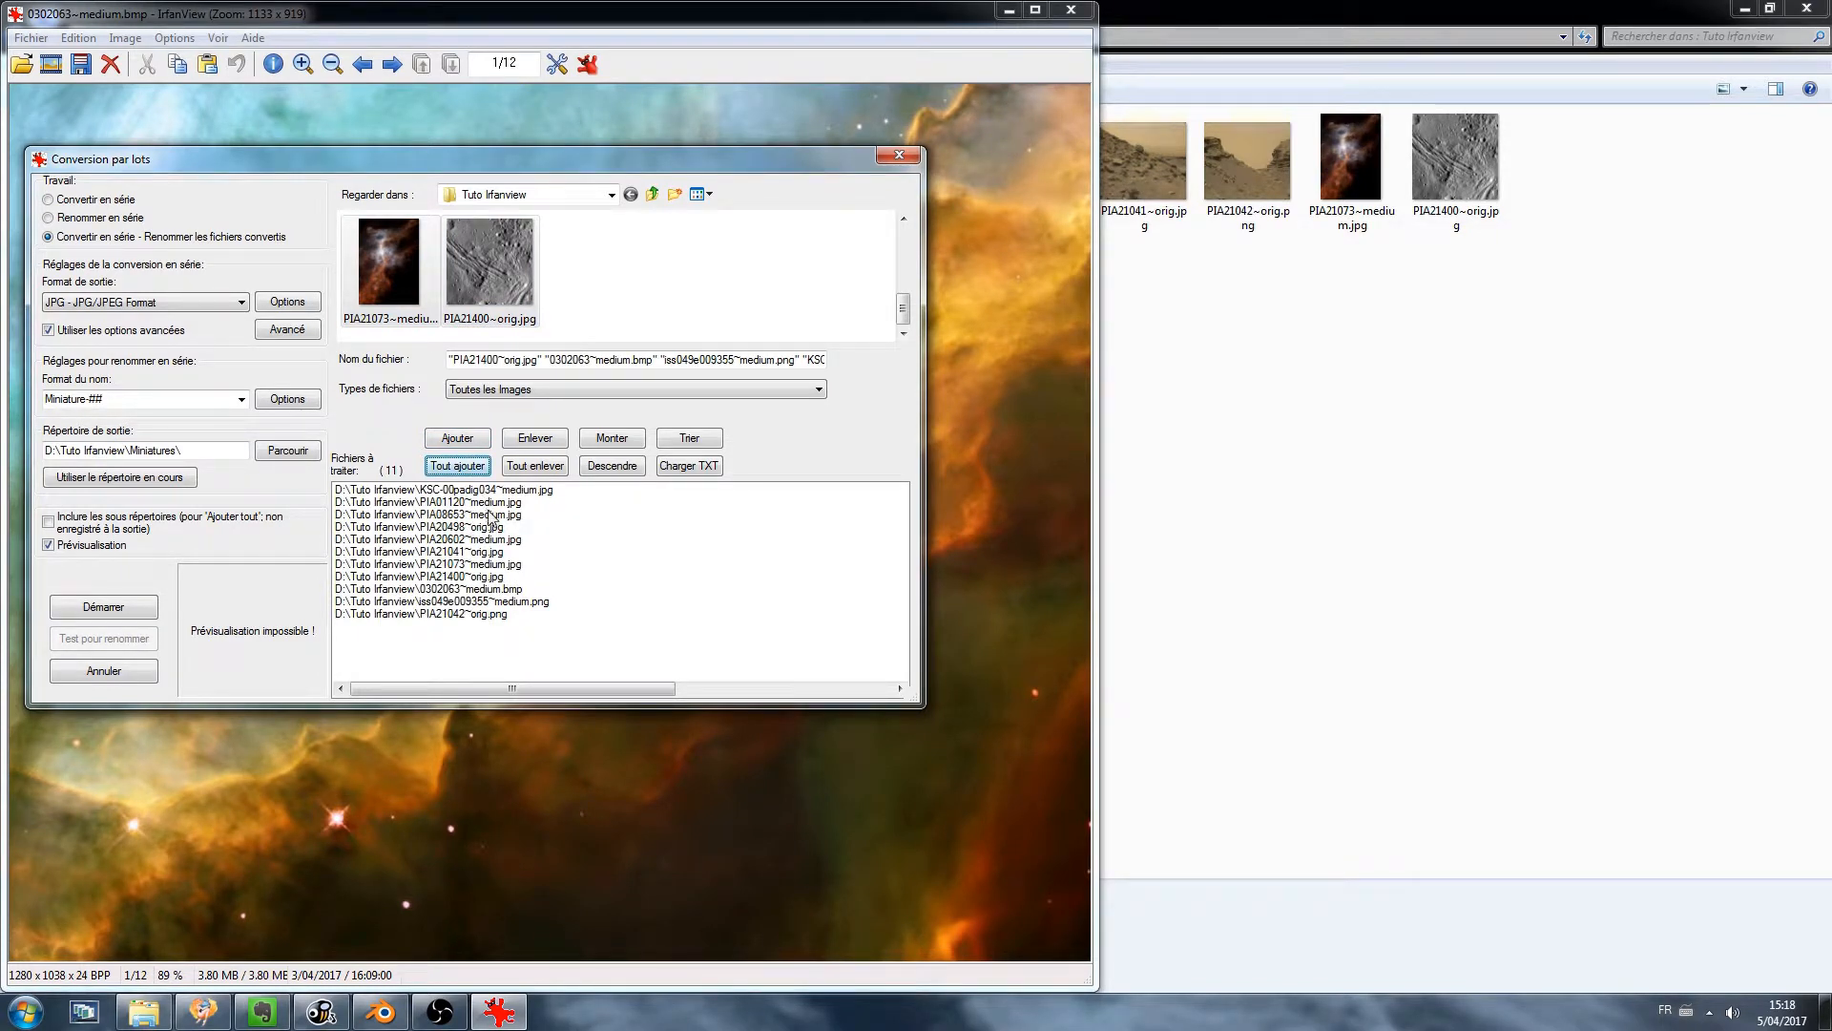
pyautogui.click(579, 198)
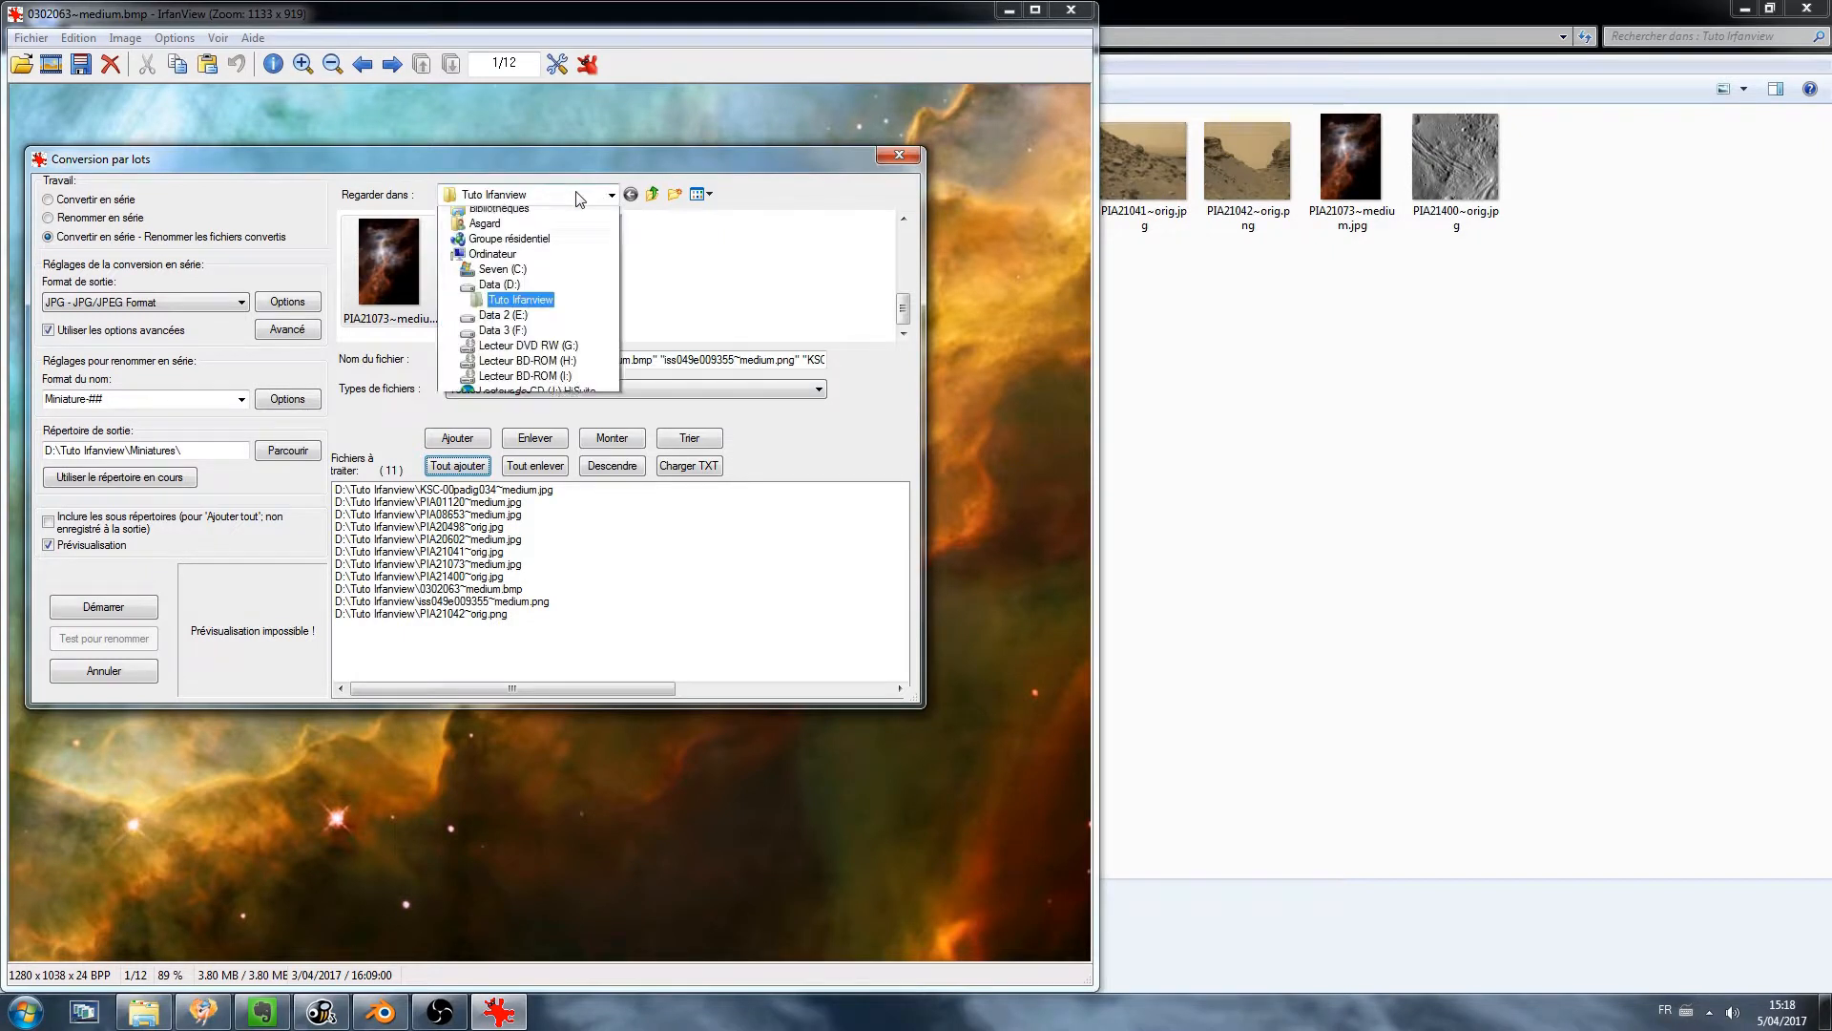
pyautogui.click(578, 198)
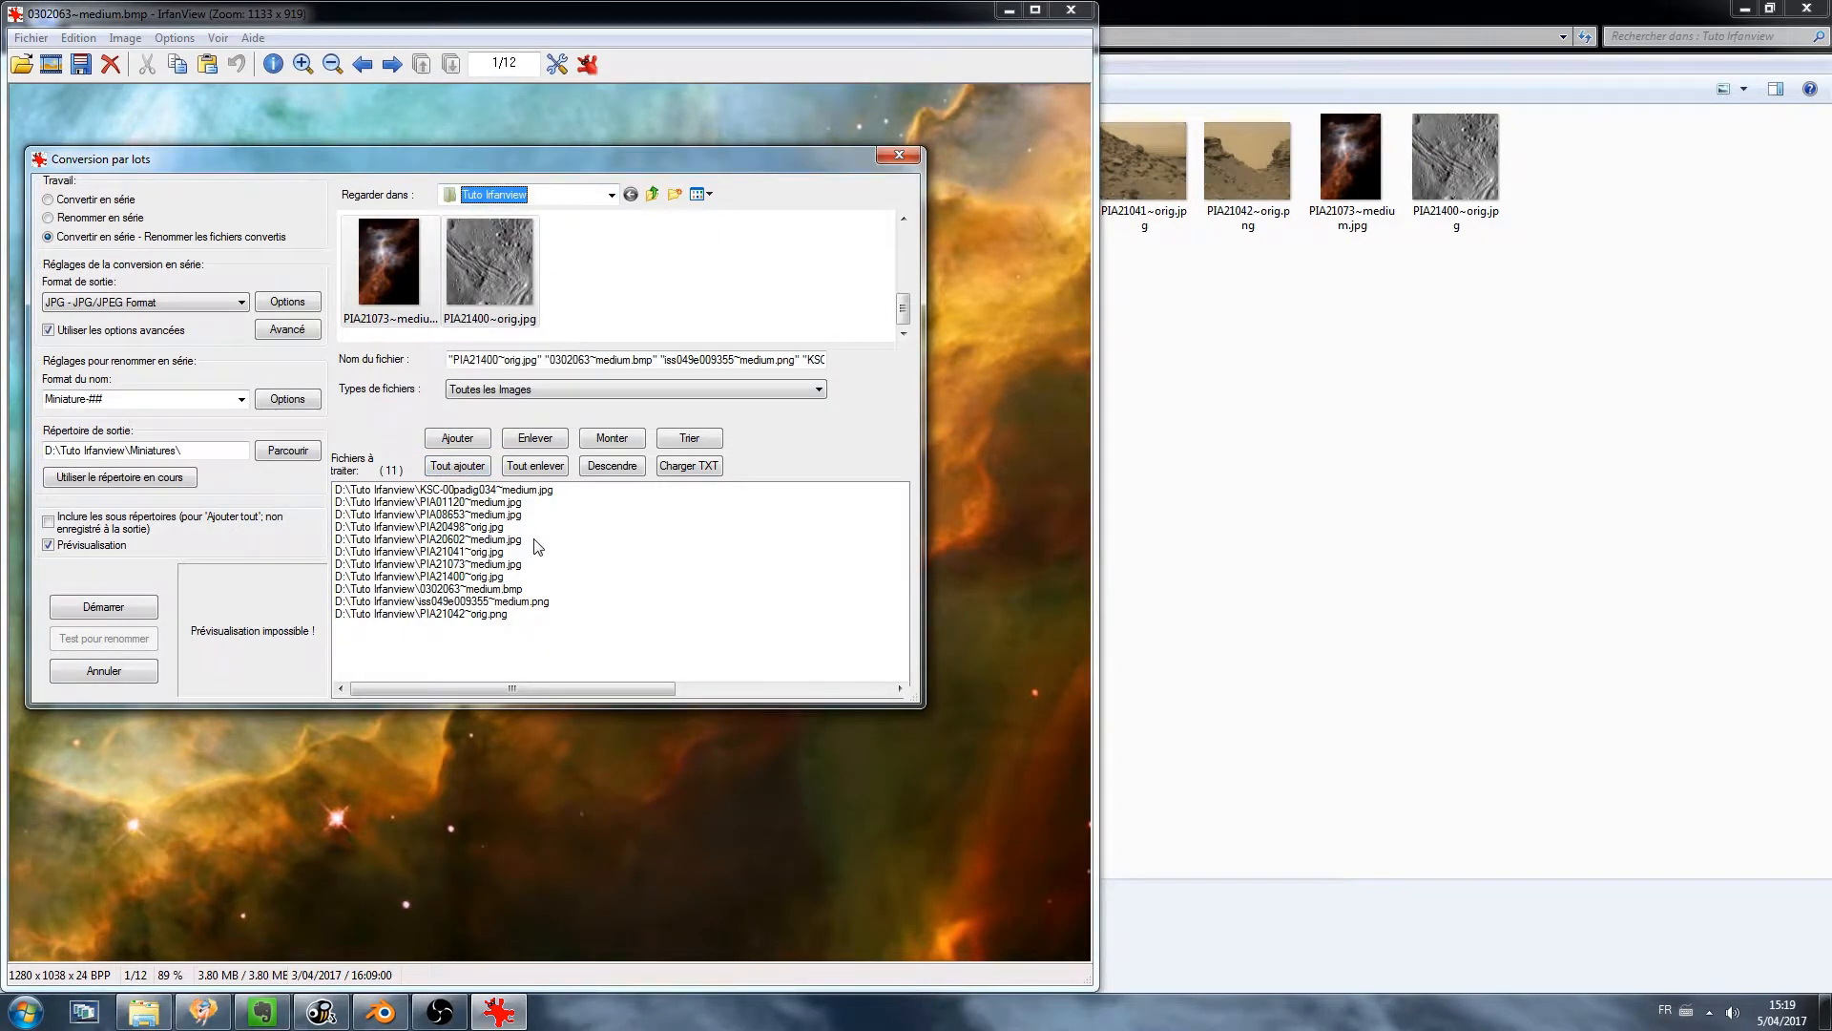
# Move PIA20602~medium.jpg up to the first place in the list of files to process.
pyautogui.click(497, 491)
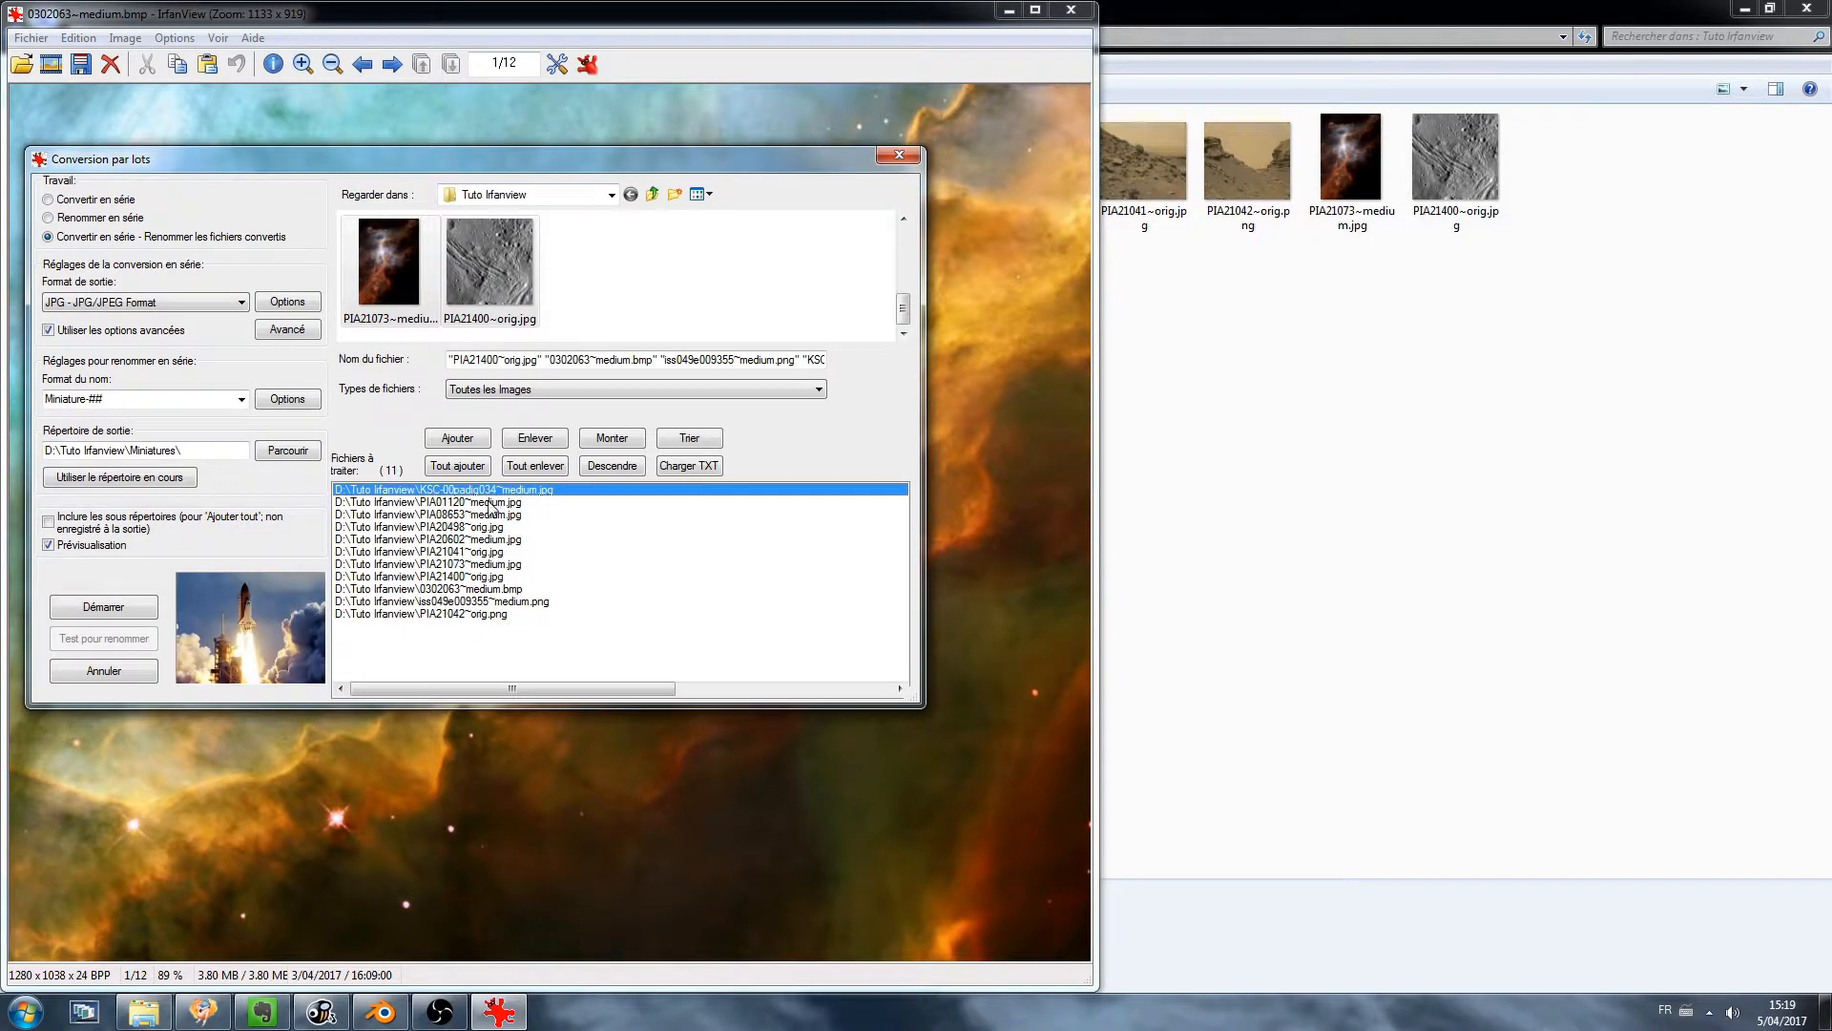
pyautogui.click(488, 501)
pyautogui.click(488, 516)
pyautogui.click(480, 541)
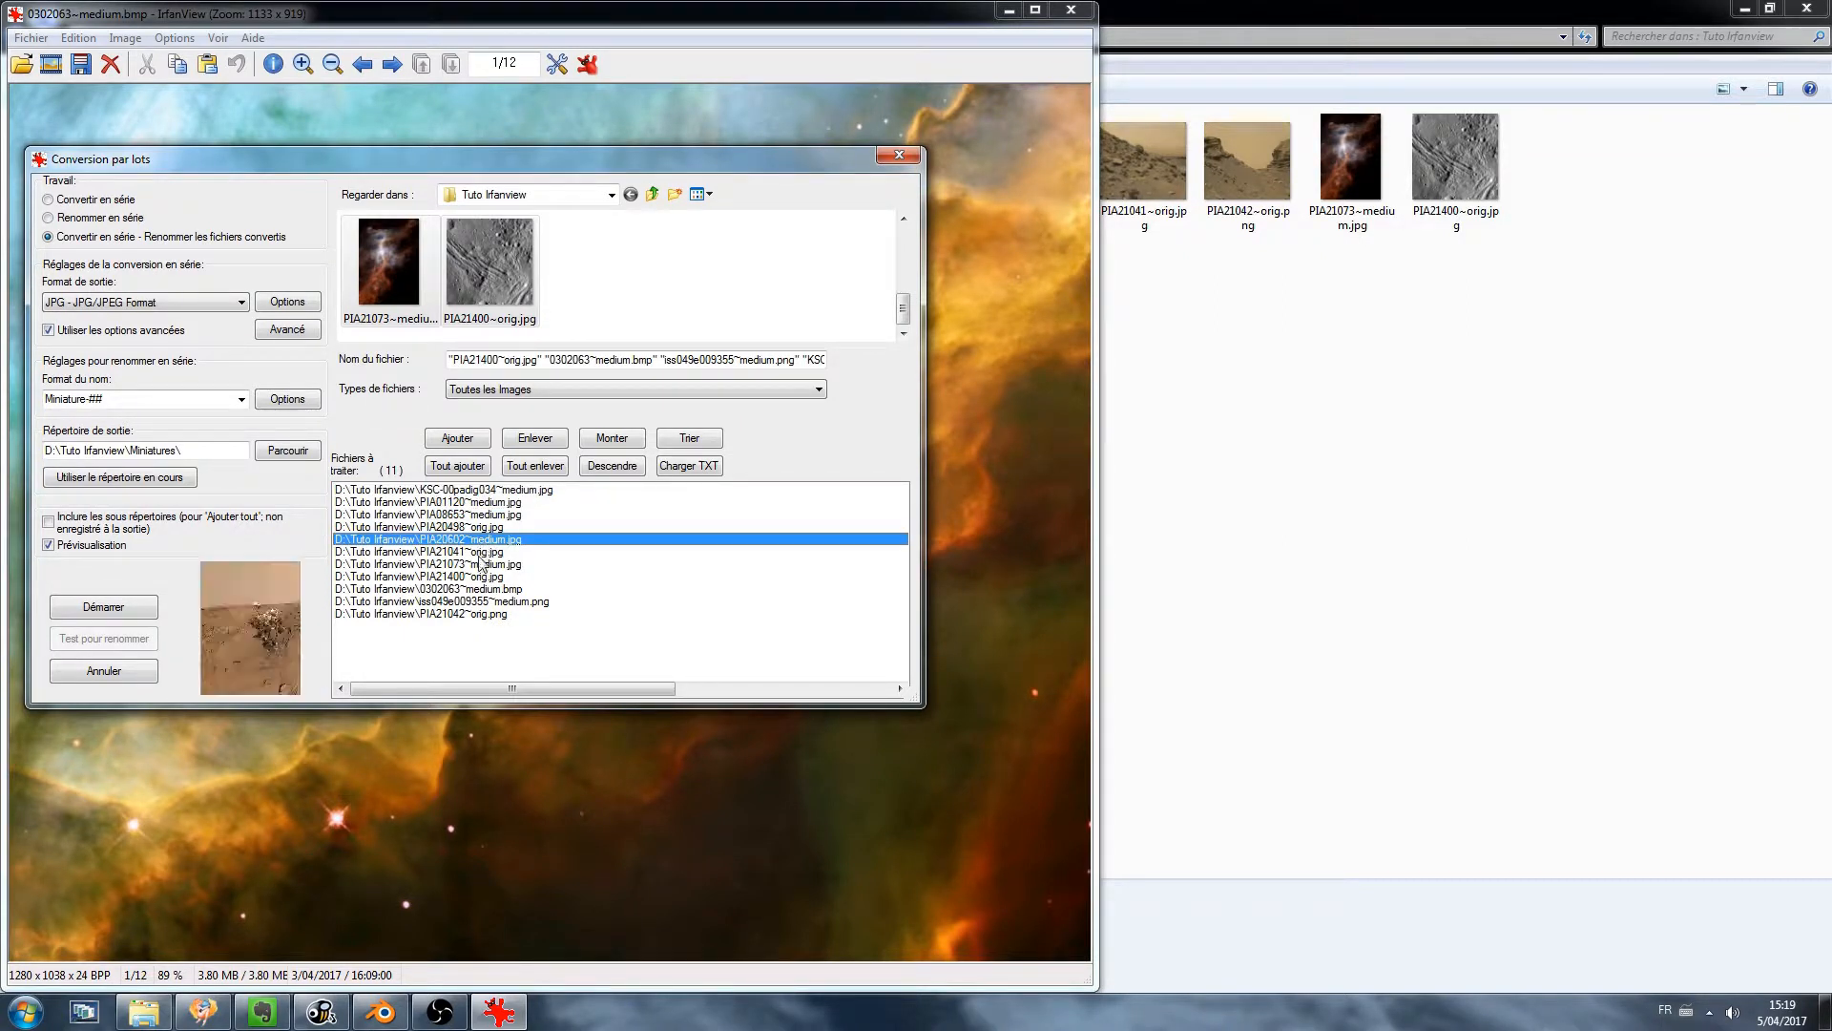
pyautogui.click(600, 438)
pyautogui.click(600, 438)
pyautogui.click(600, 438)
pyautogui.click(600, 438)
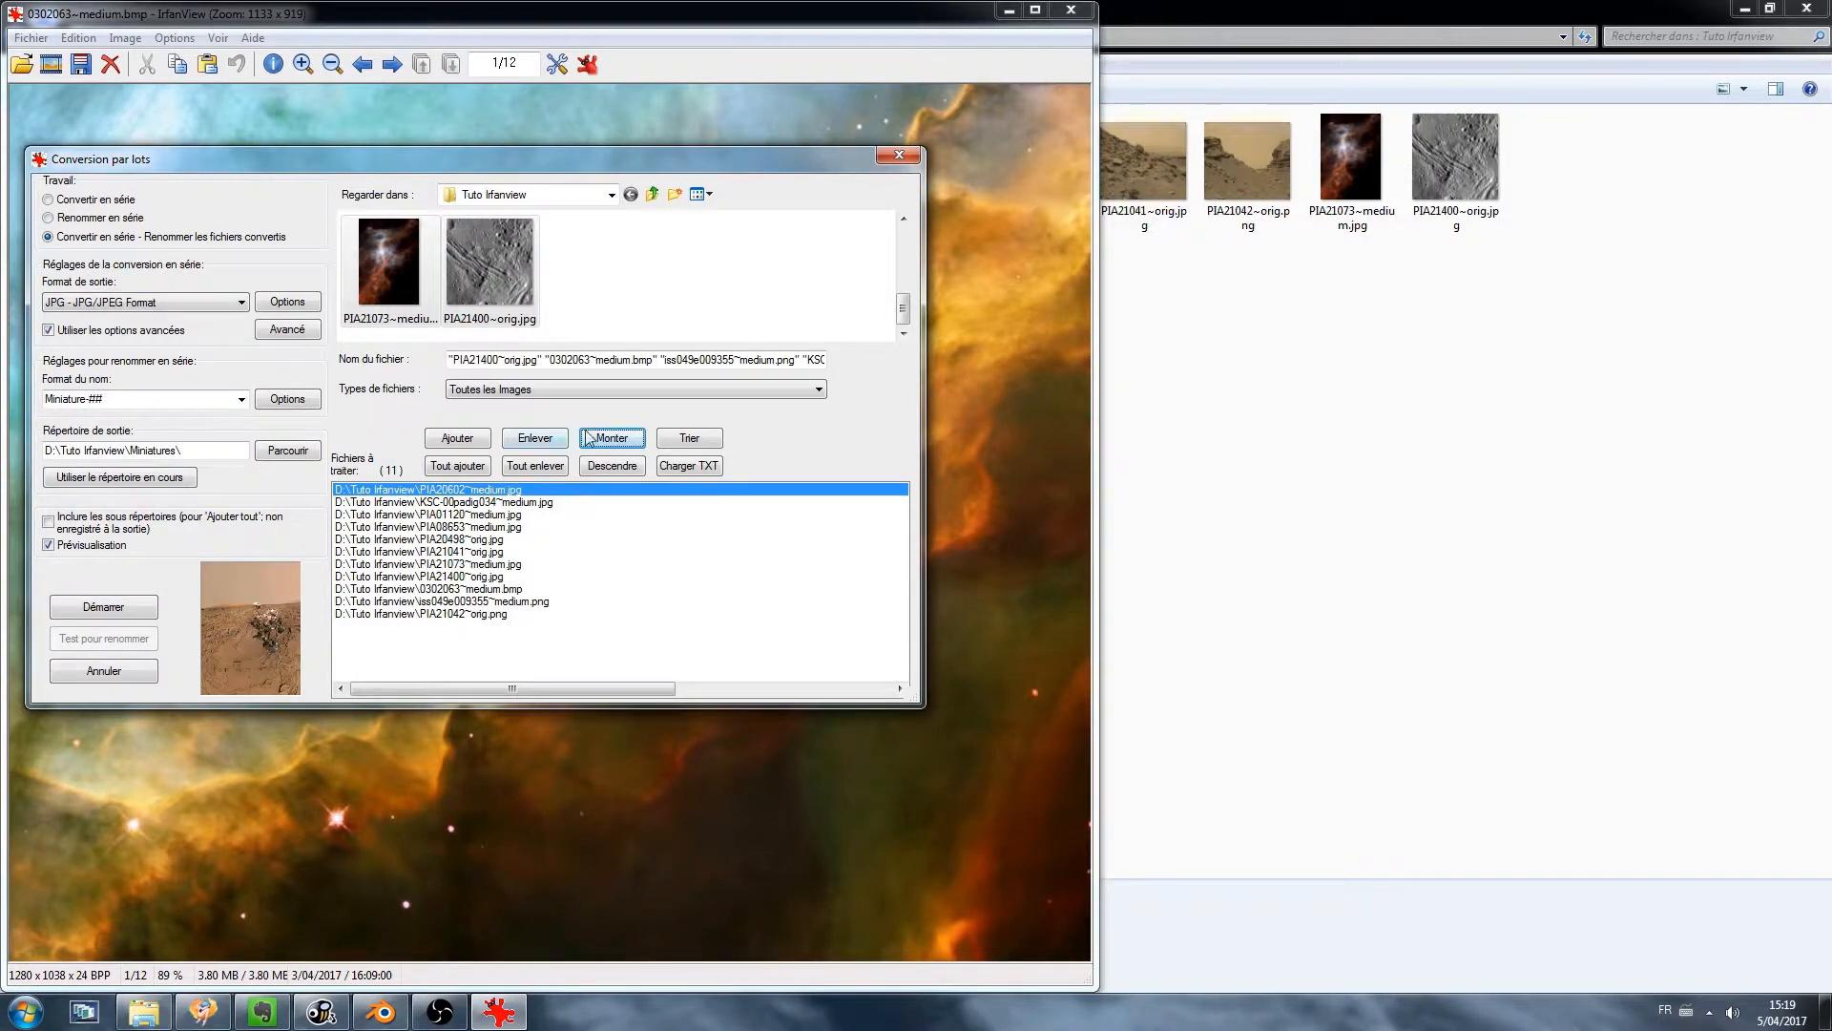
# Examine the sorting options and the text file list import for the batch, cancelling both dialogs.
pyautogui.click(683, 443)
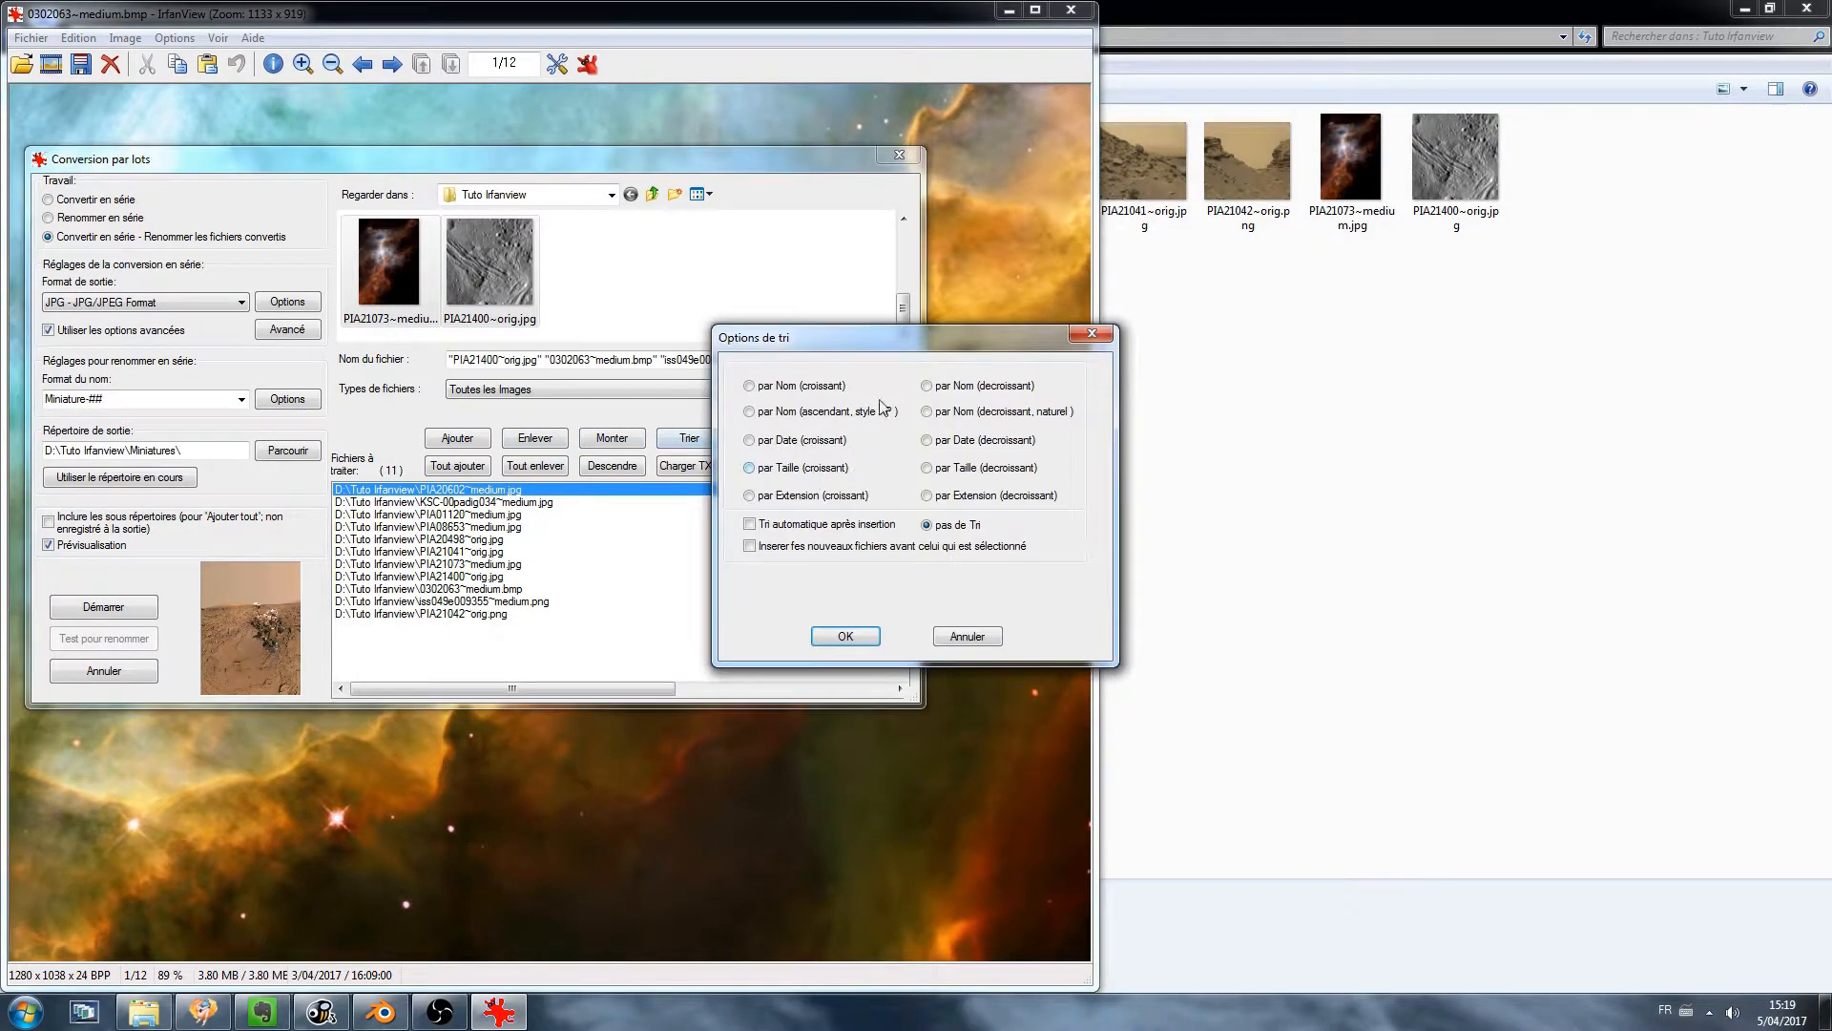
pyautogui.click(966, 636)
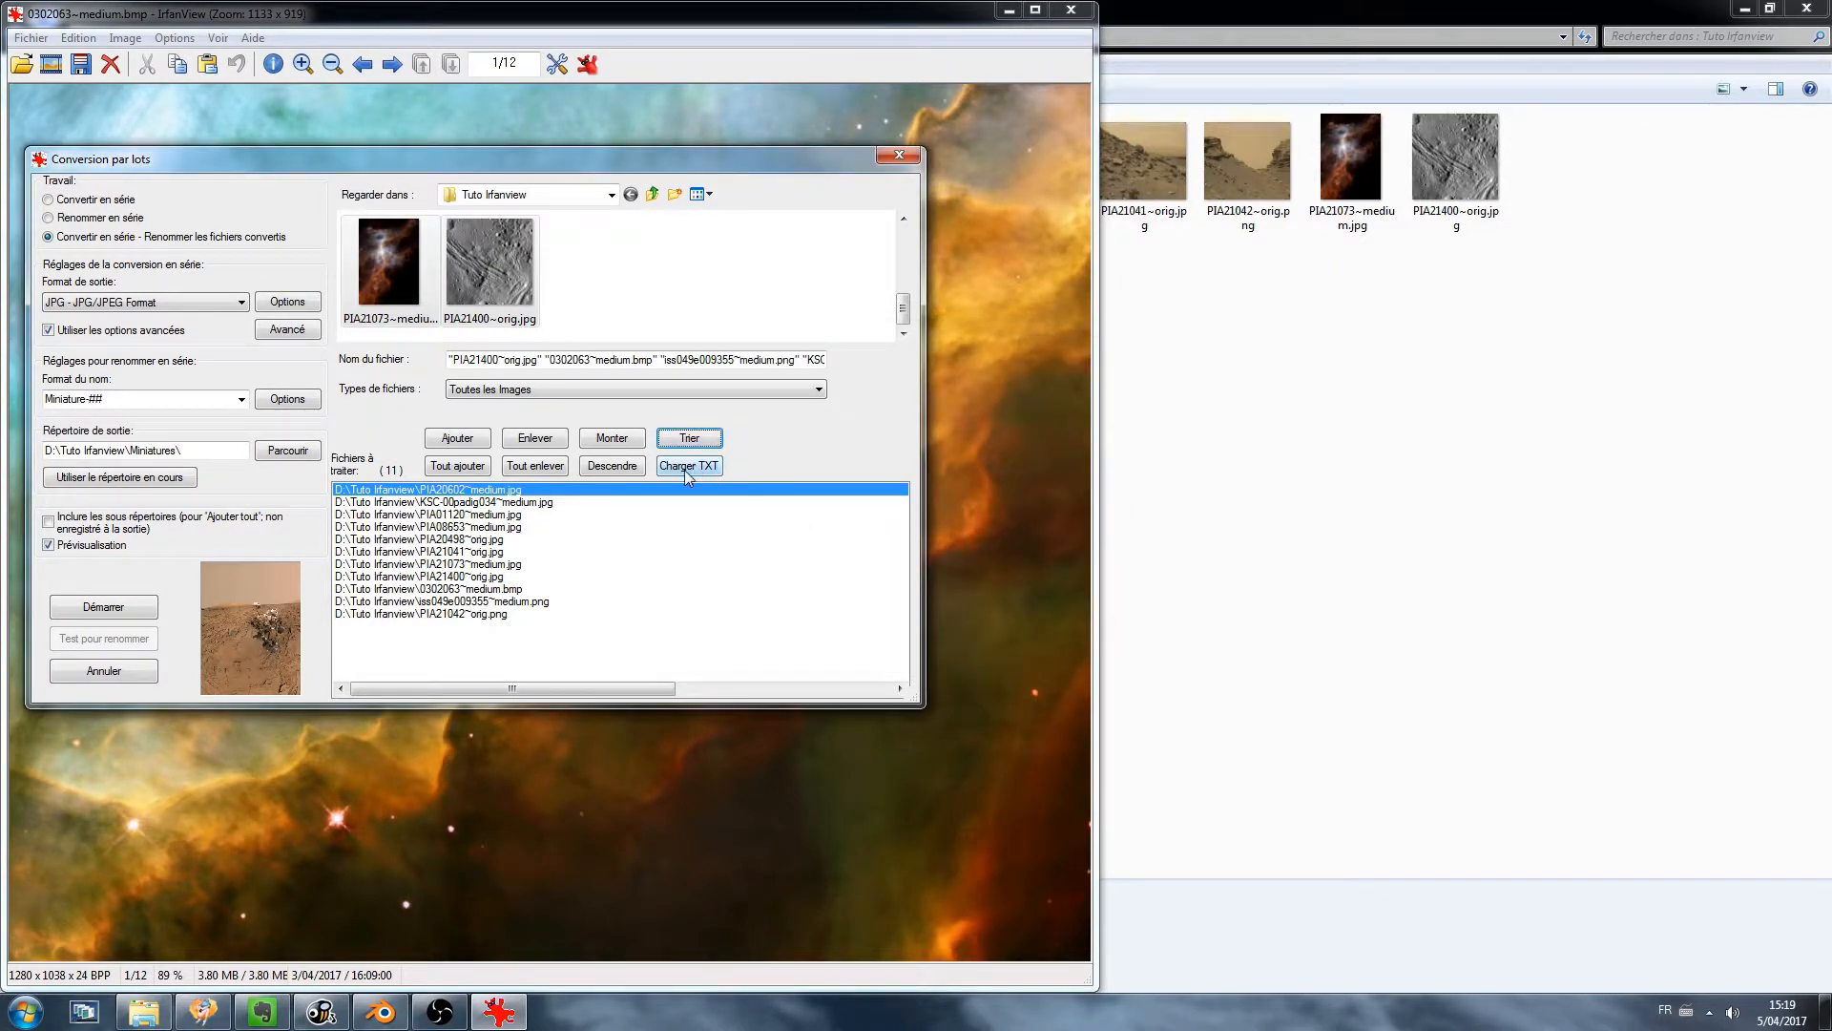
pyautogui.click(696, 467)
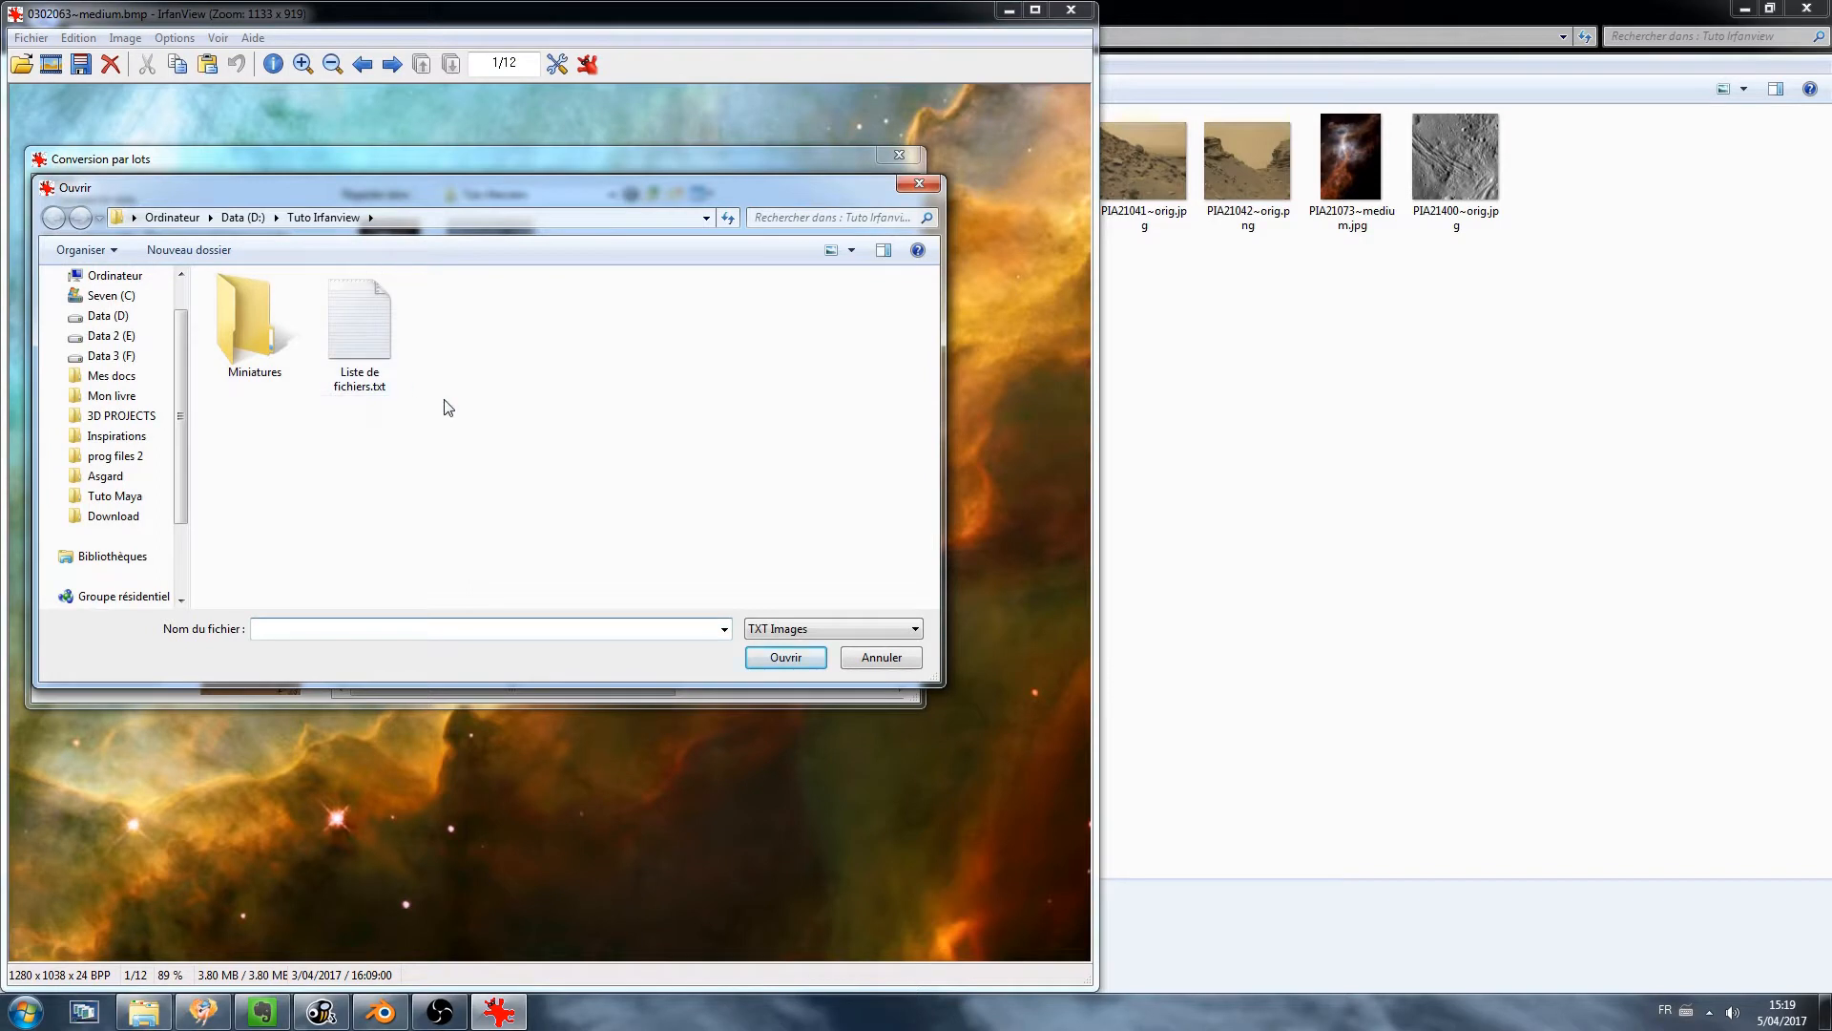
pyautogui.click(883, 661)
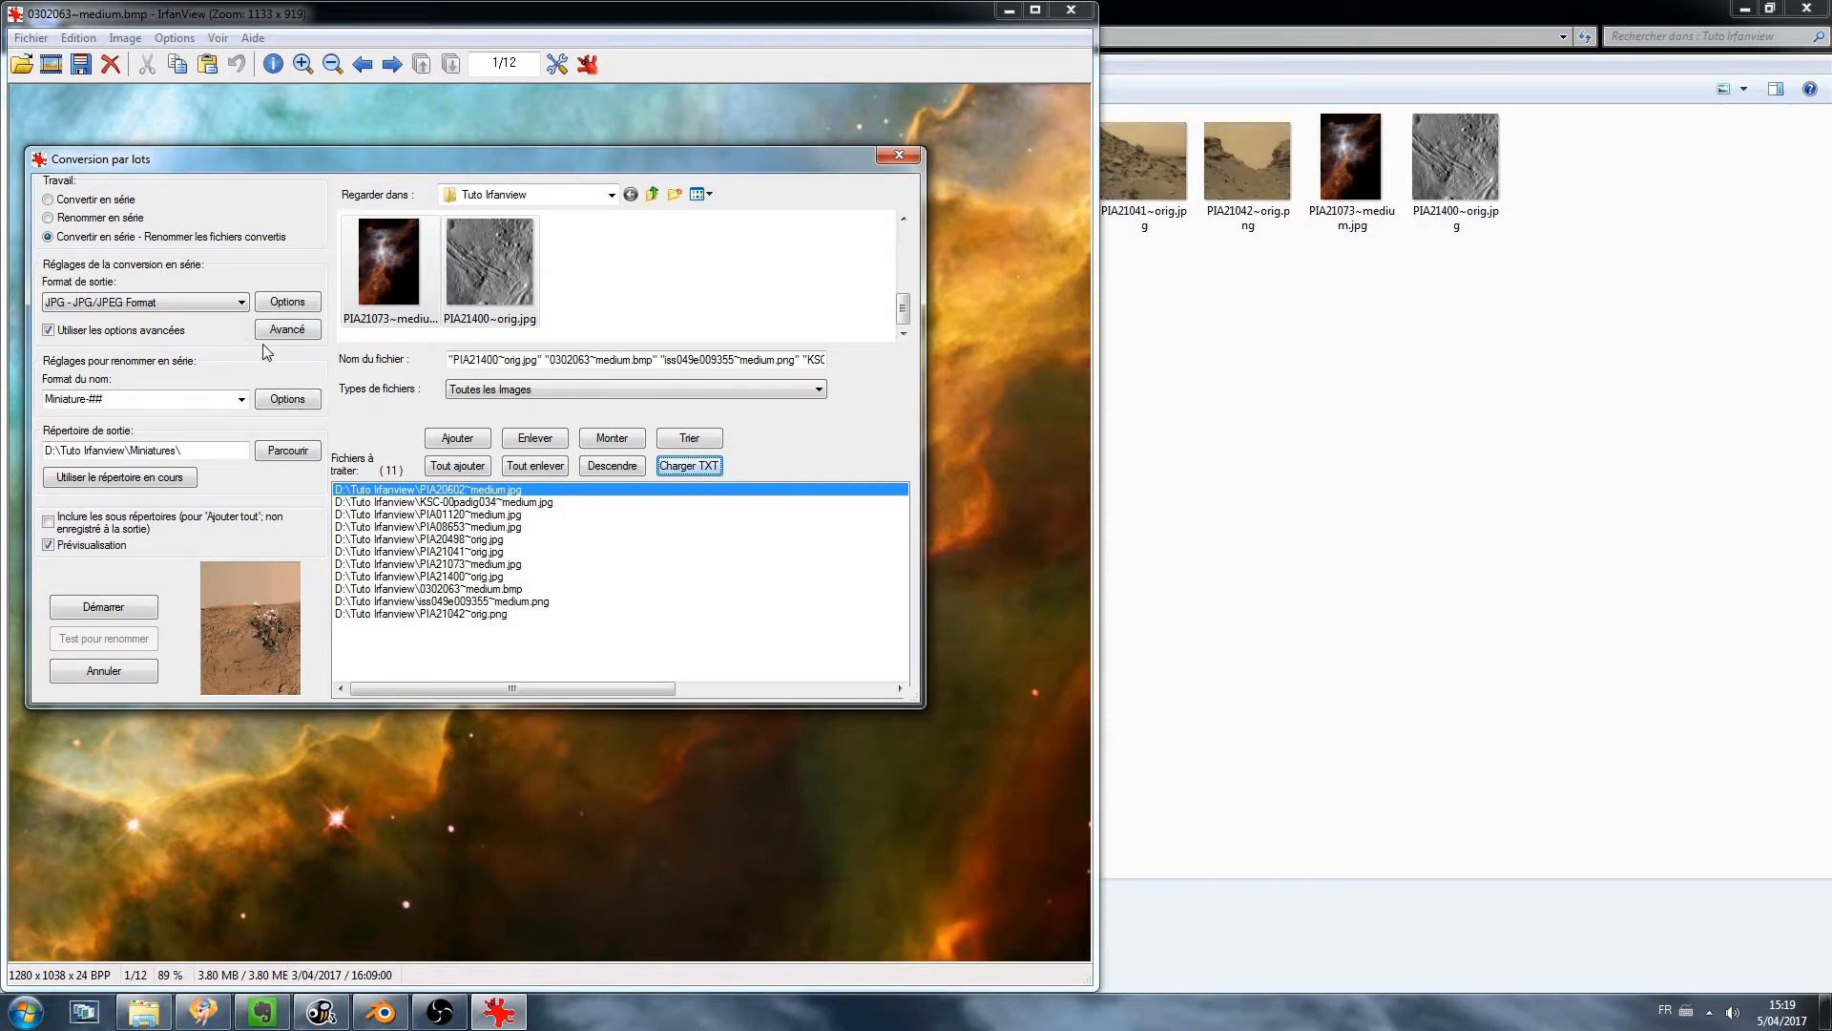
# Try the conversion-only and rename-only job types and return to batch conversion with renaming of the converted files.
pyautogui.click(102, 204)
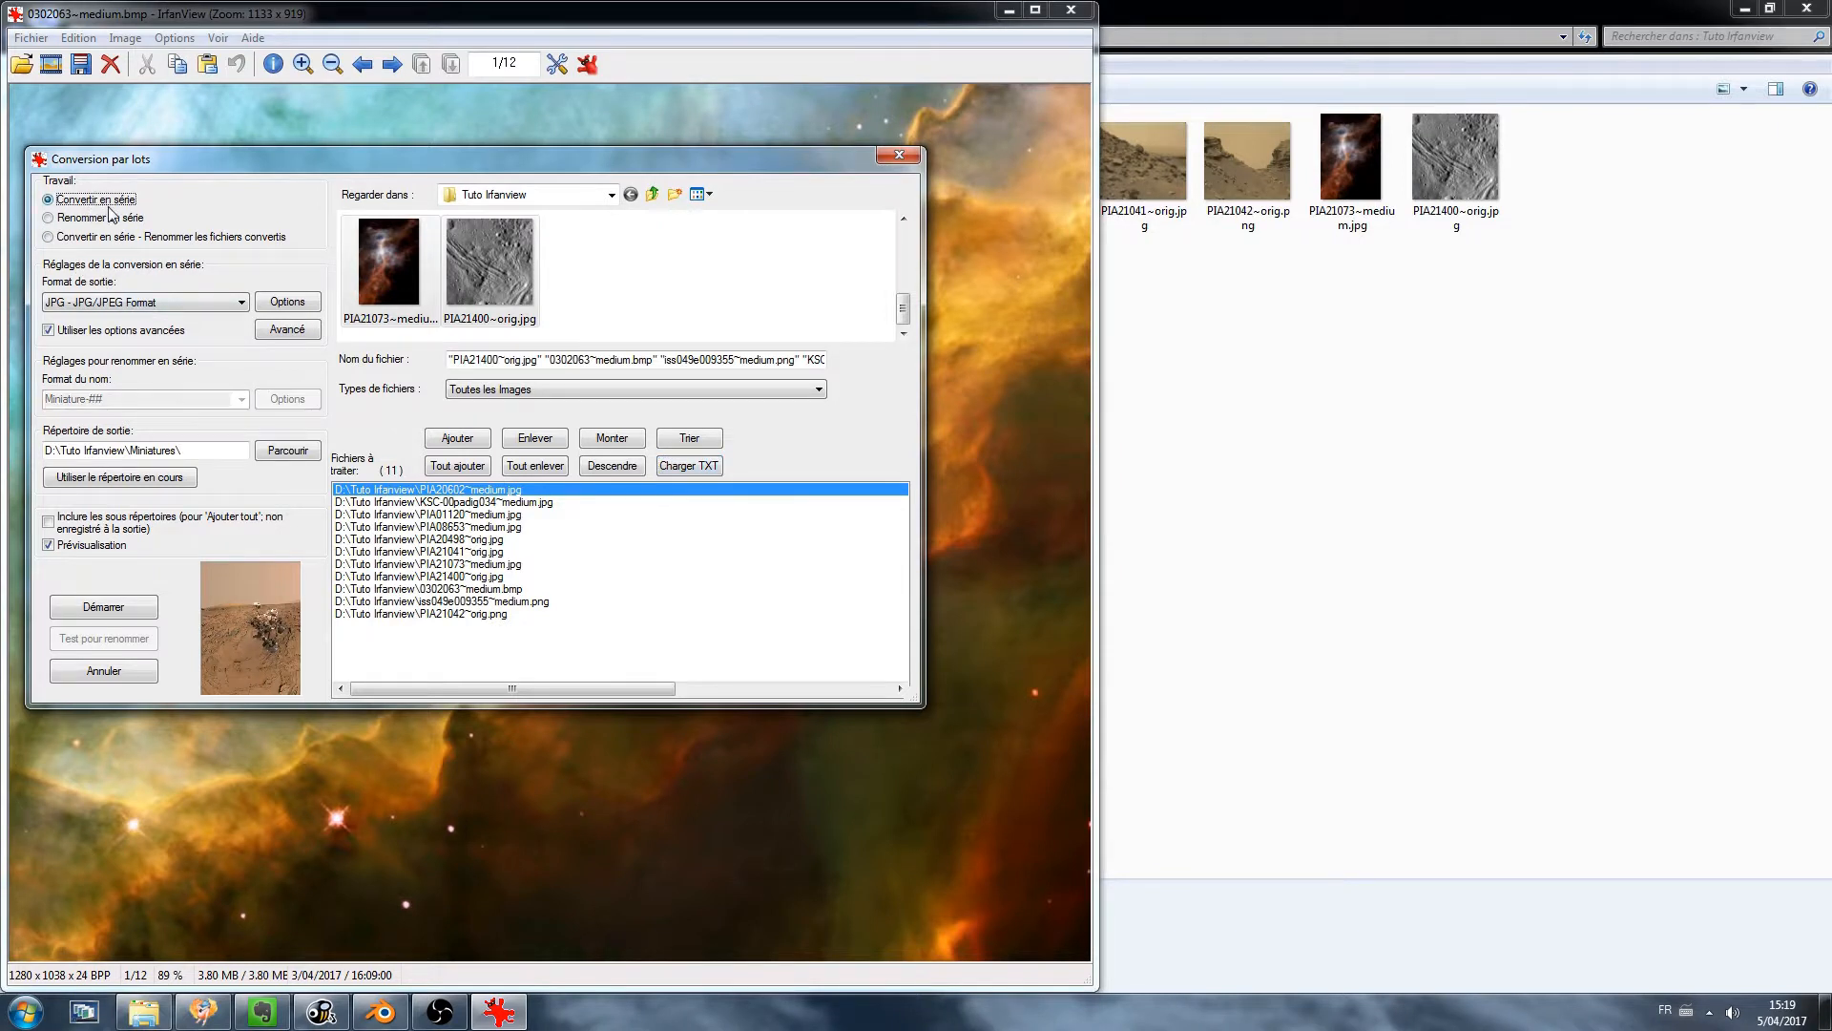
pyautogui.click(110, 218)
pyautogui.click(112, 237)
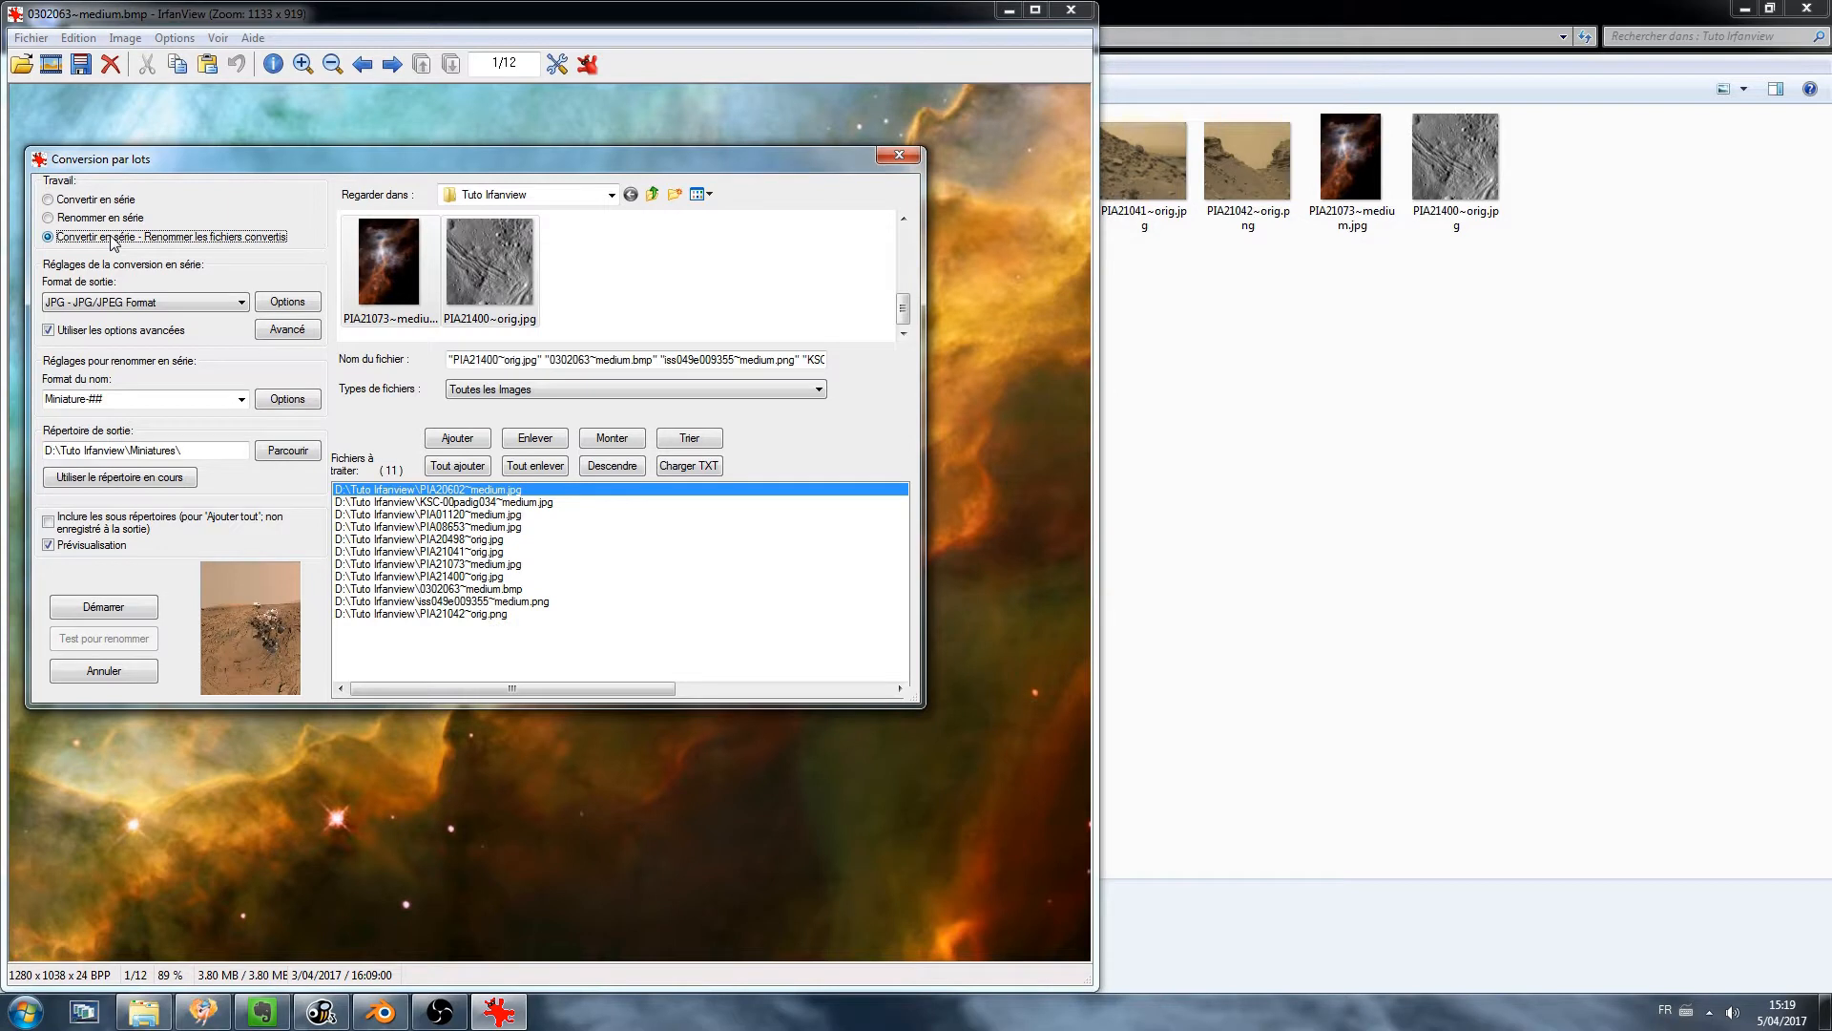
# Examine the available output formats and the JPEG save options without changing any setting.
pyautogui.click(110, 304)
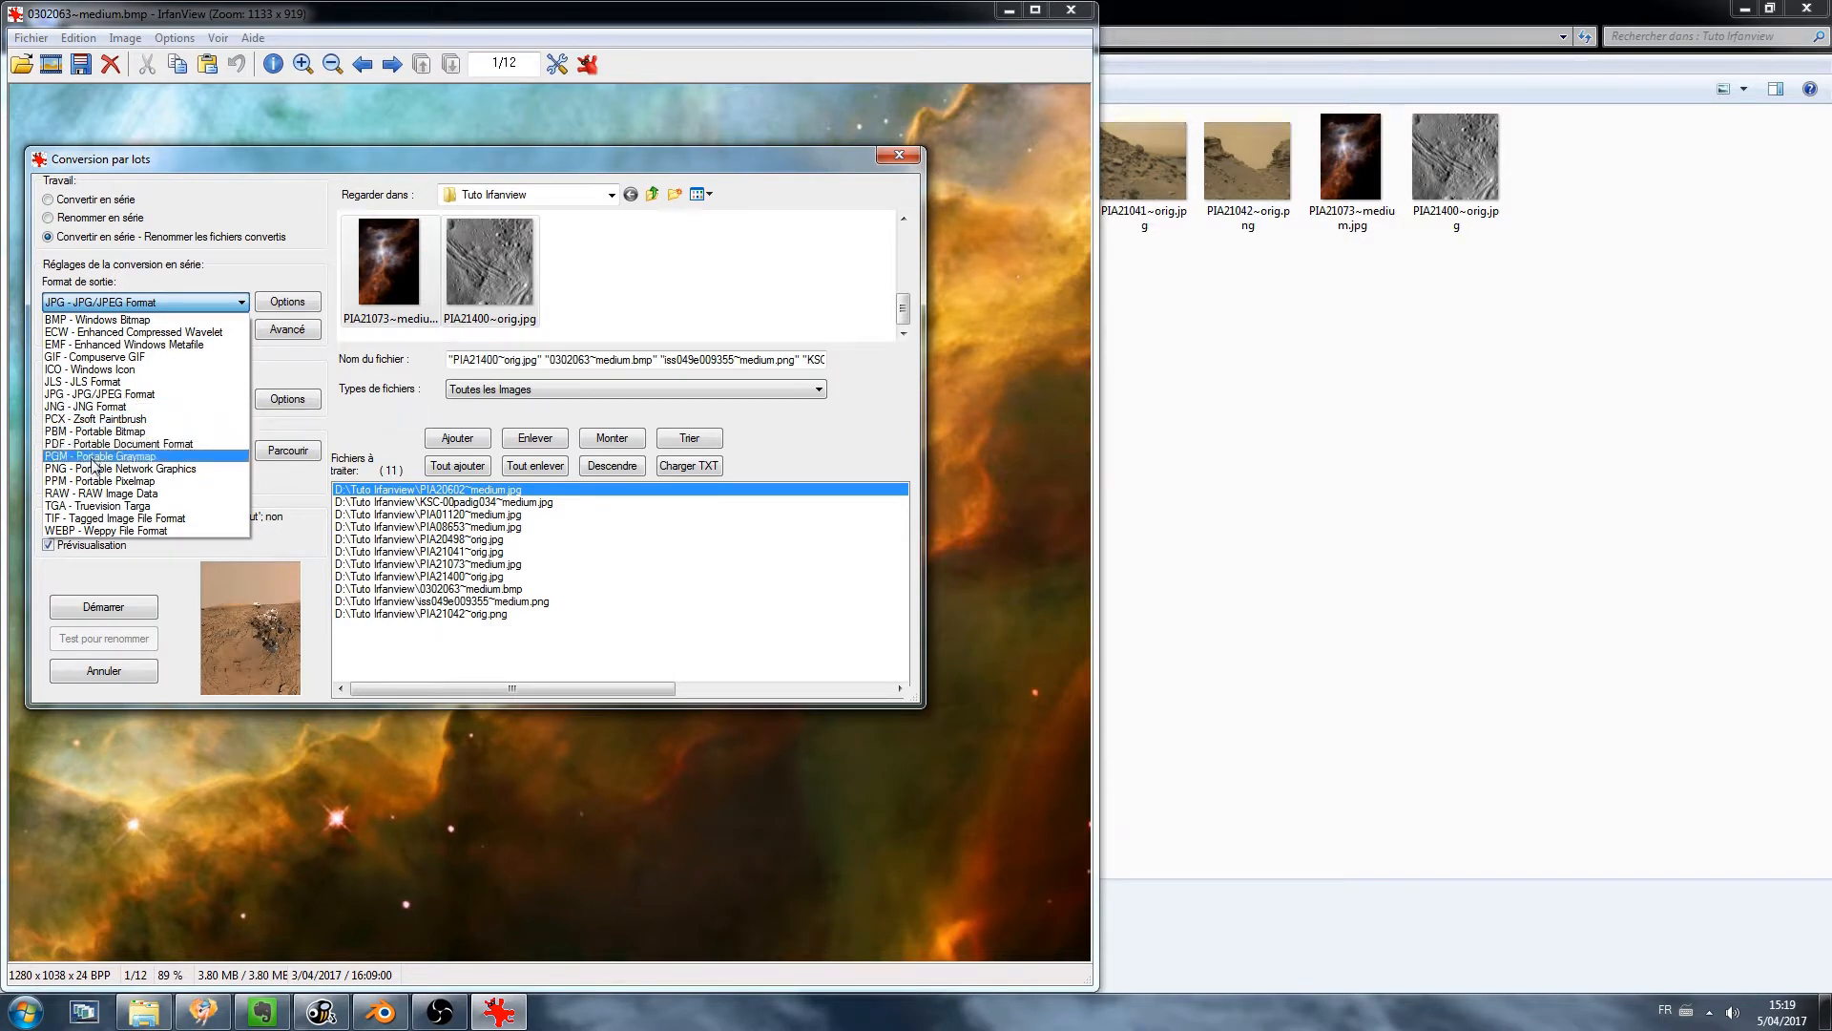
pyautogui.click(196, 298)
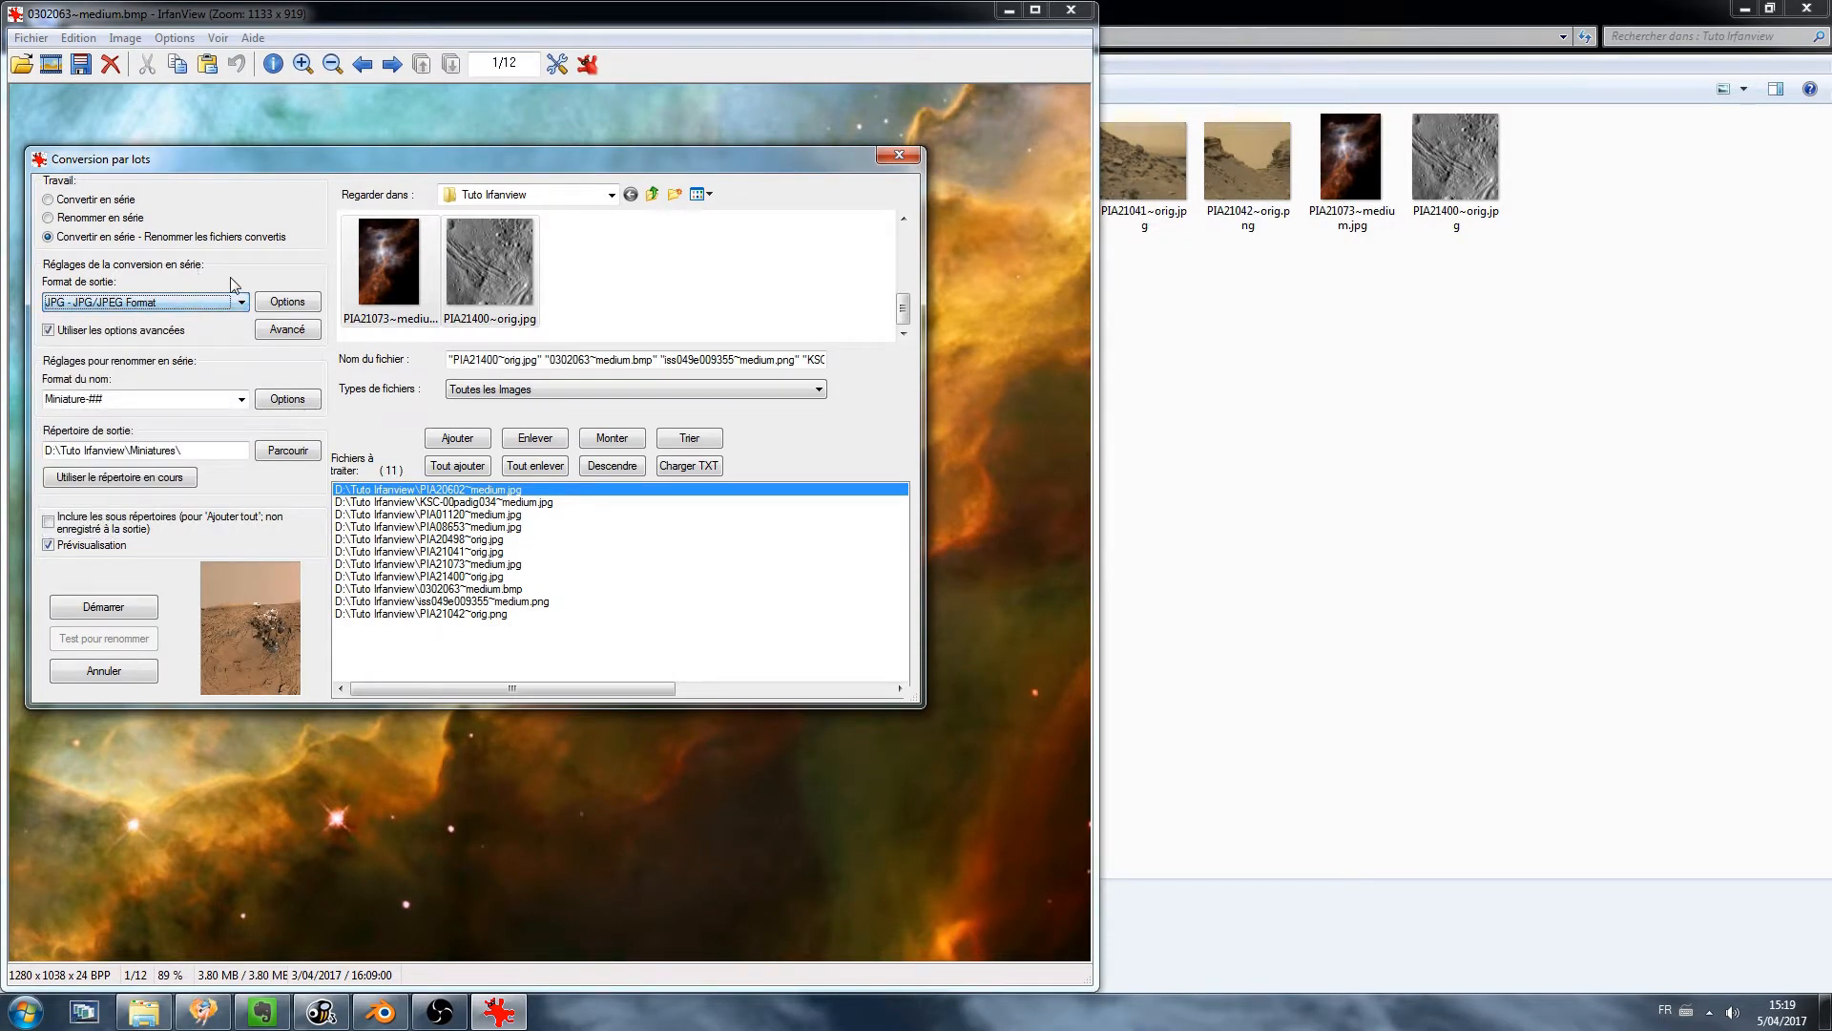
pyautogui.click(286, 303)
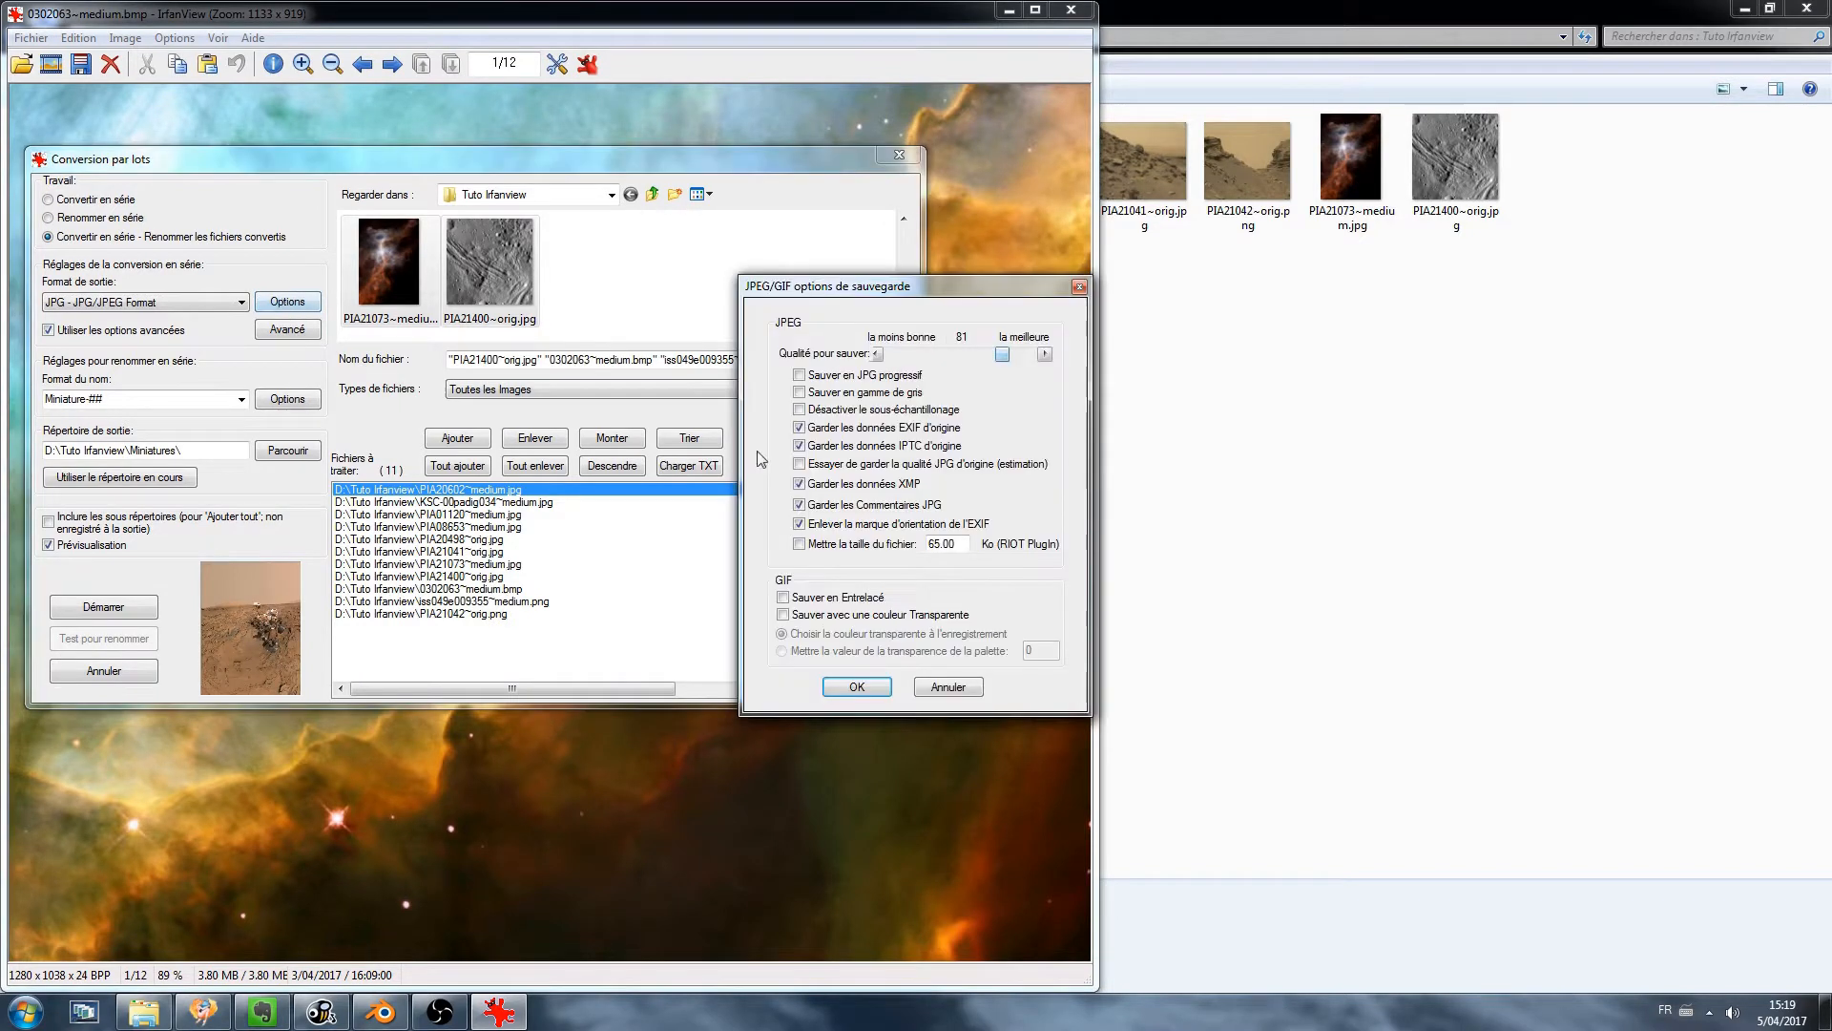
pyautogui.click(950, 687)
# Switch the output format to TIF to examine its compression options, and return to JPG without changing the save options.
pyautogui.click(194, 304)
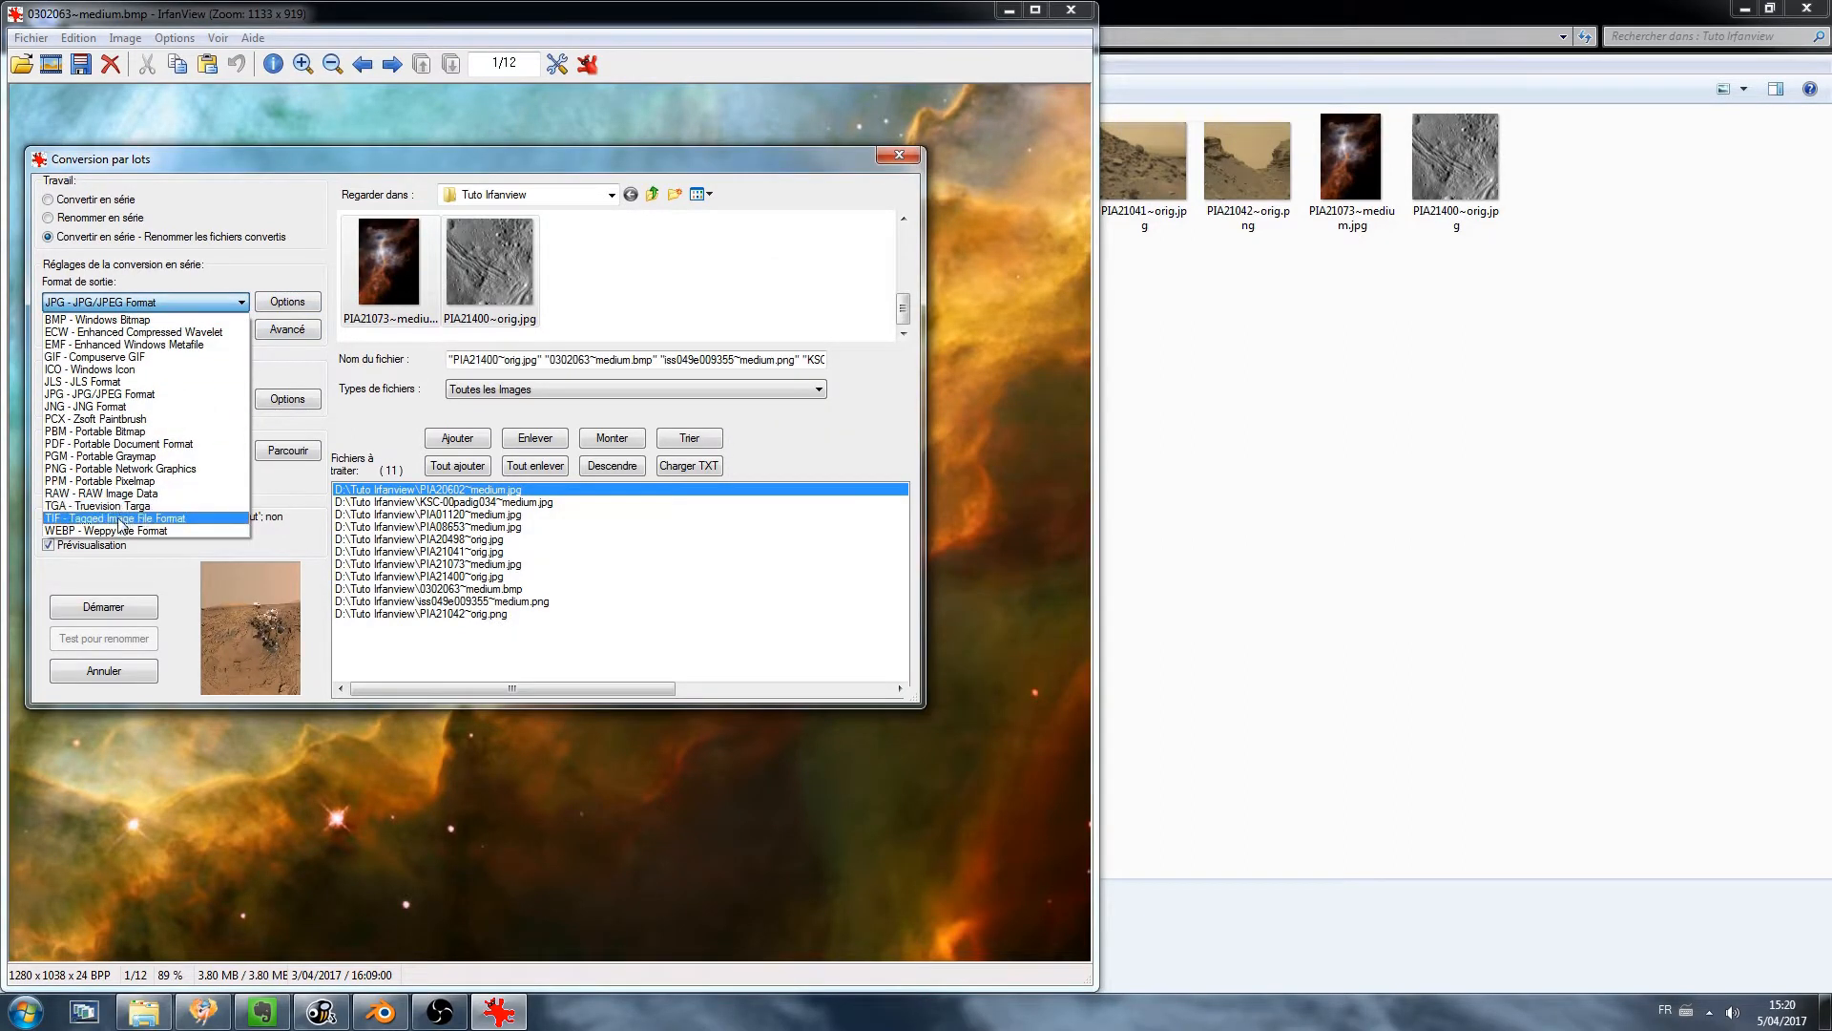
pyautogui.click(122, 519)
pyautogui.click(287, 303)
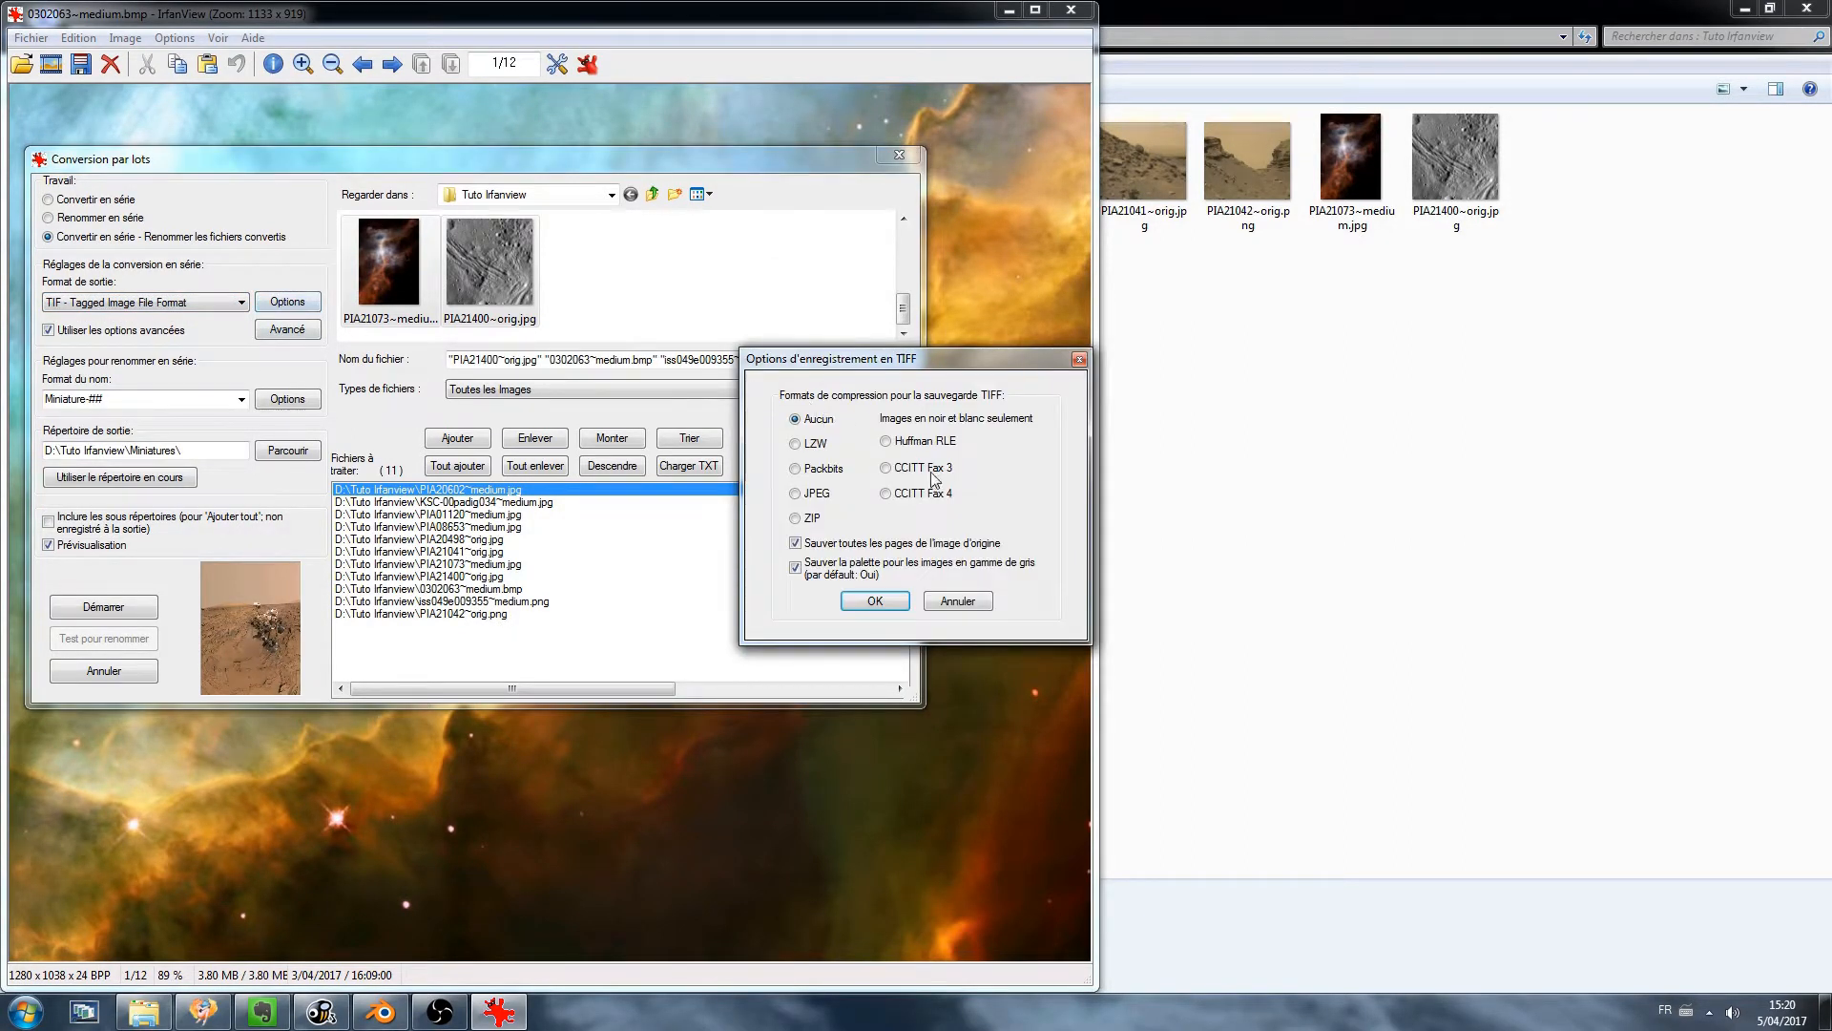
pyautogui.click(957, 601)
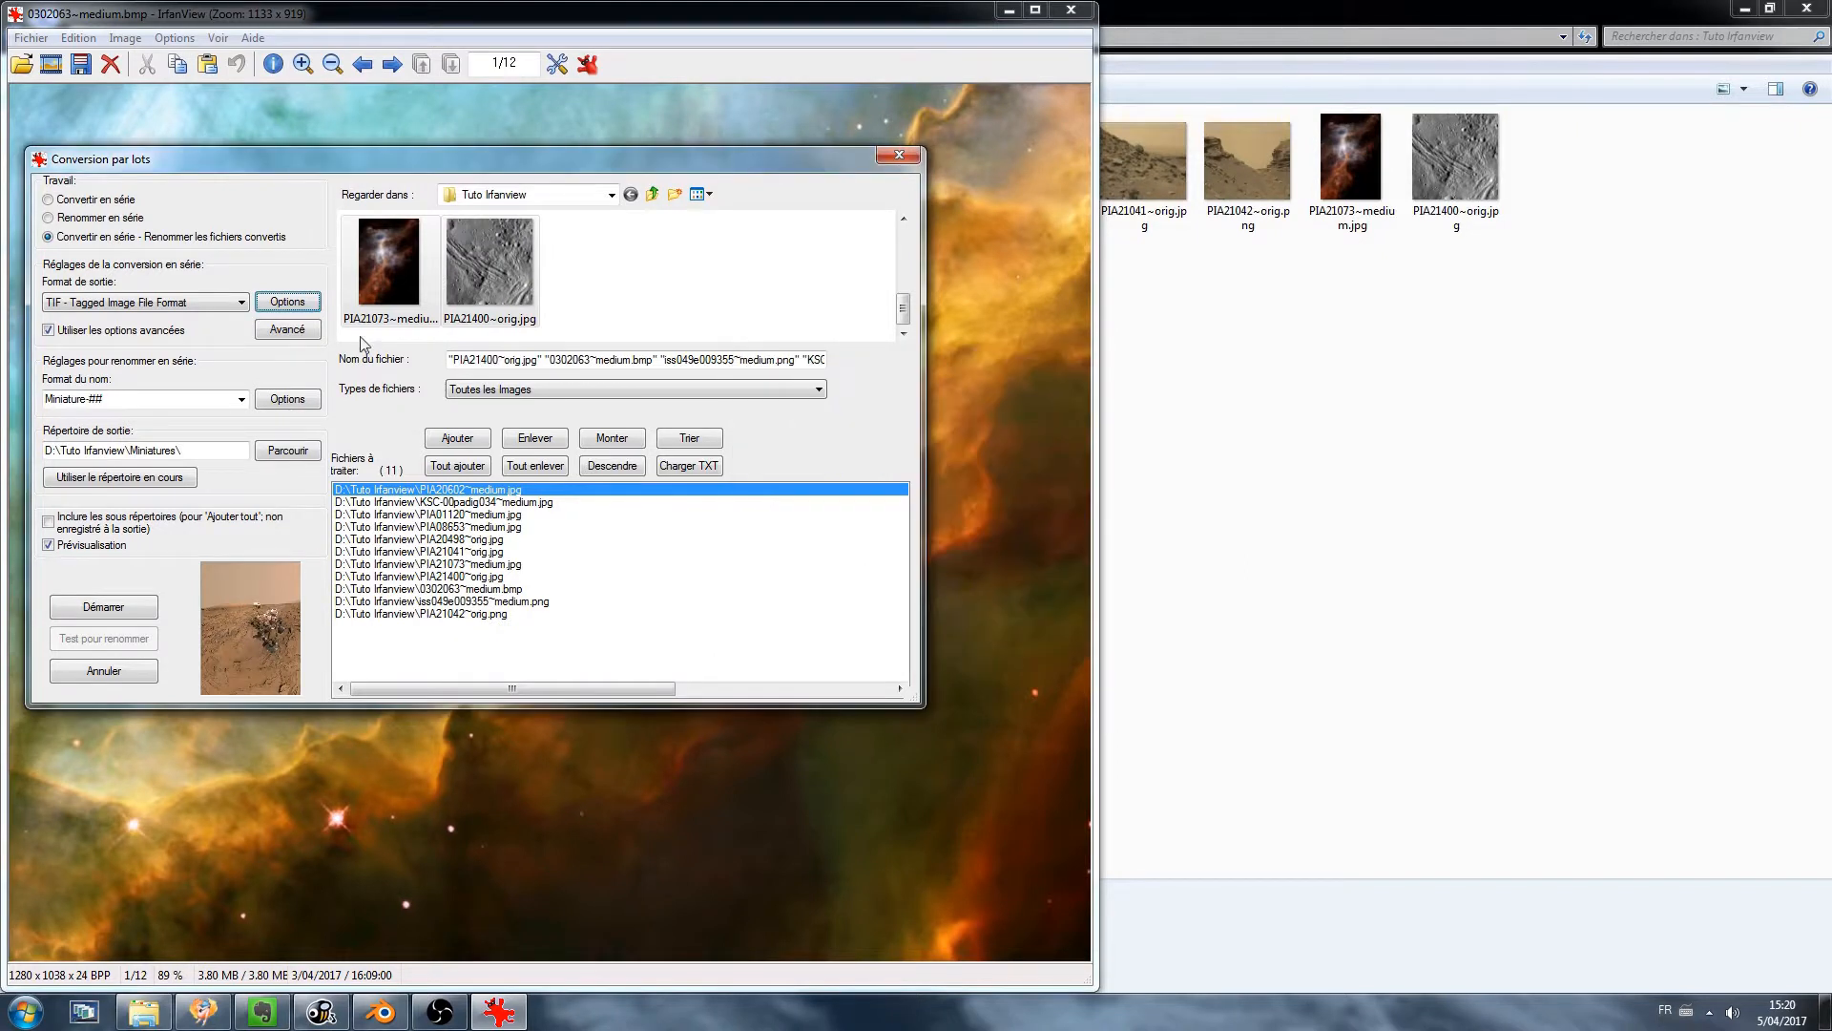
pyautogui.click(191, 303)
pyautogui.click(129, 394)
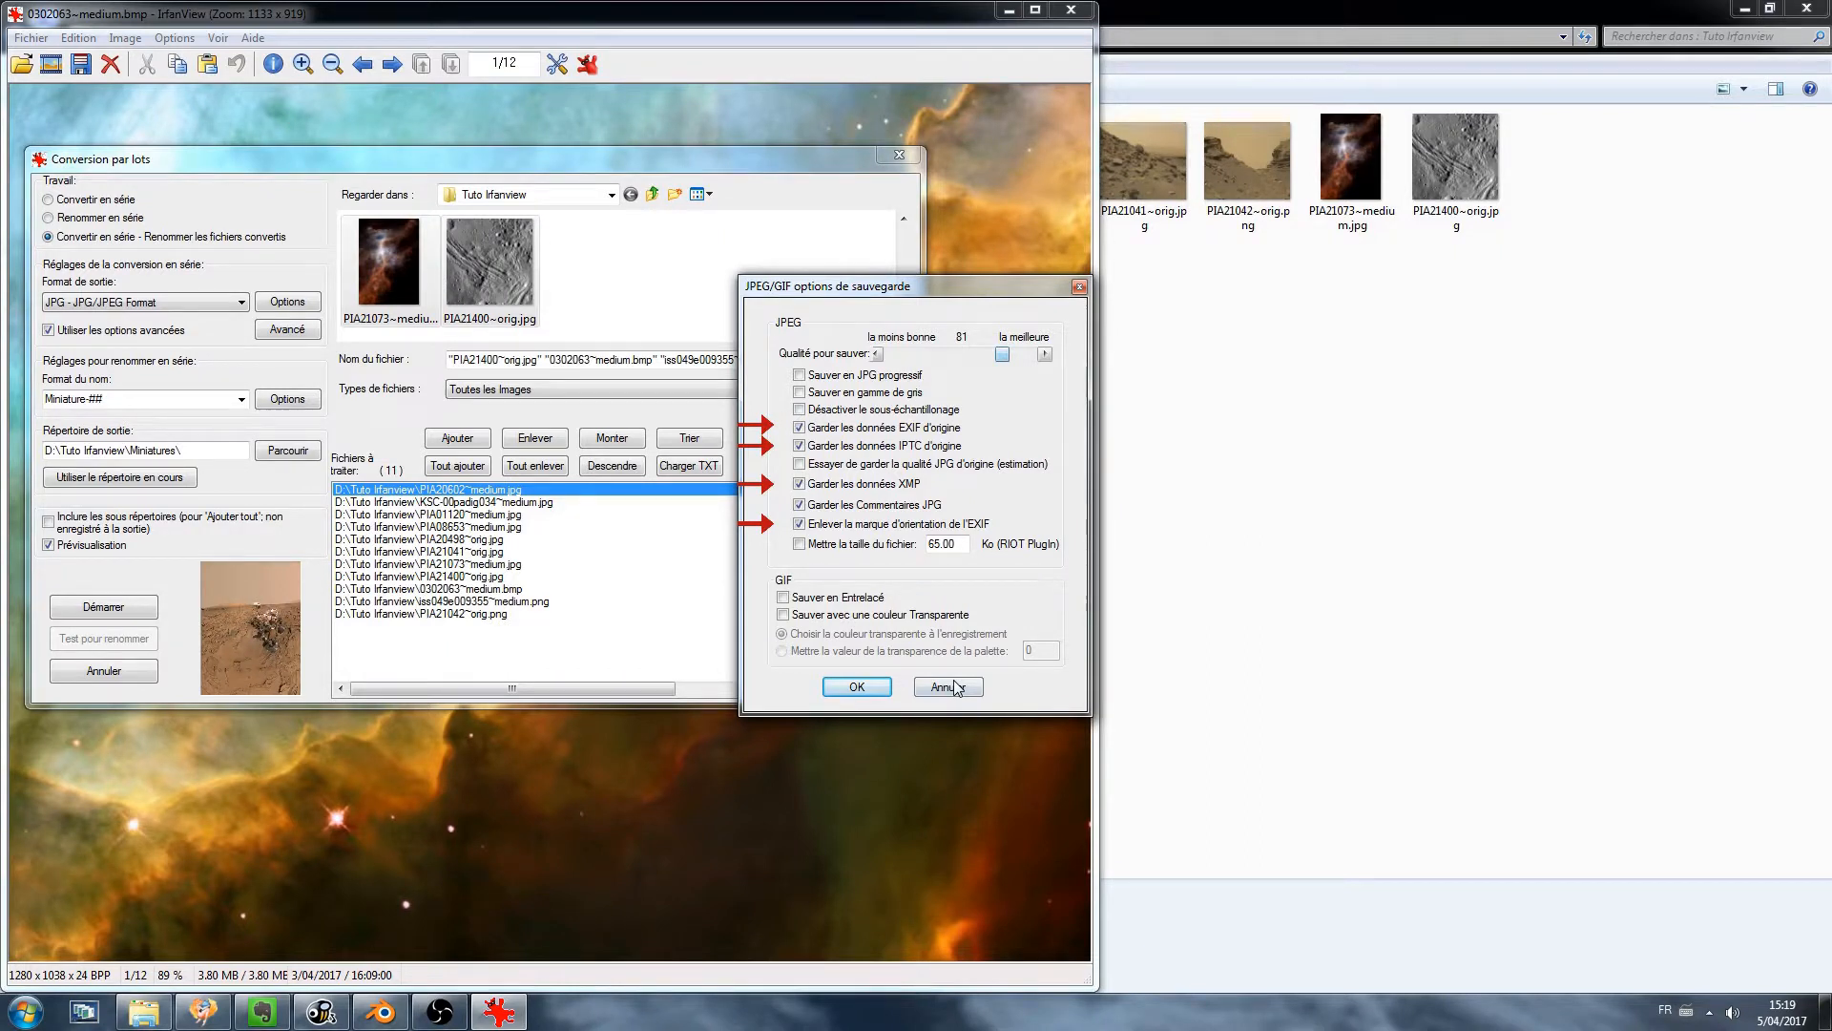
pyautogui.click(946, 687)
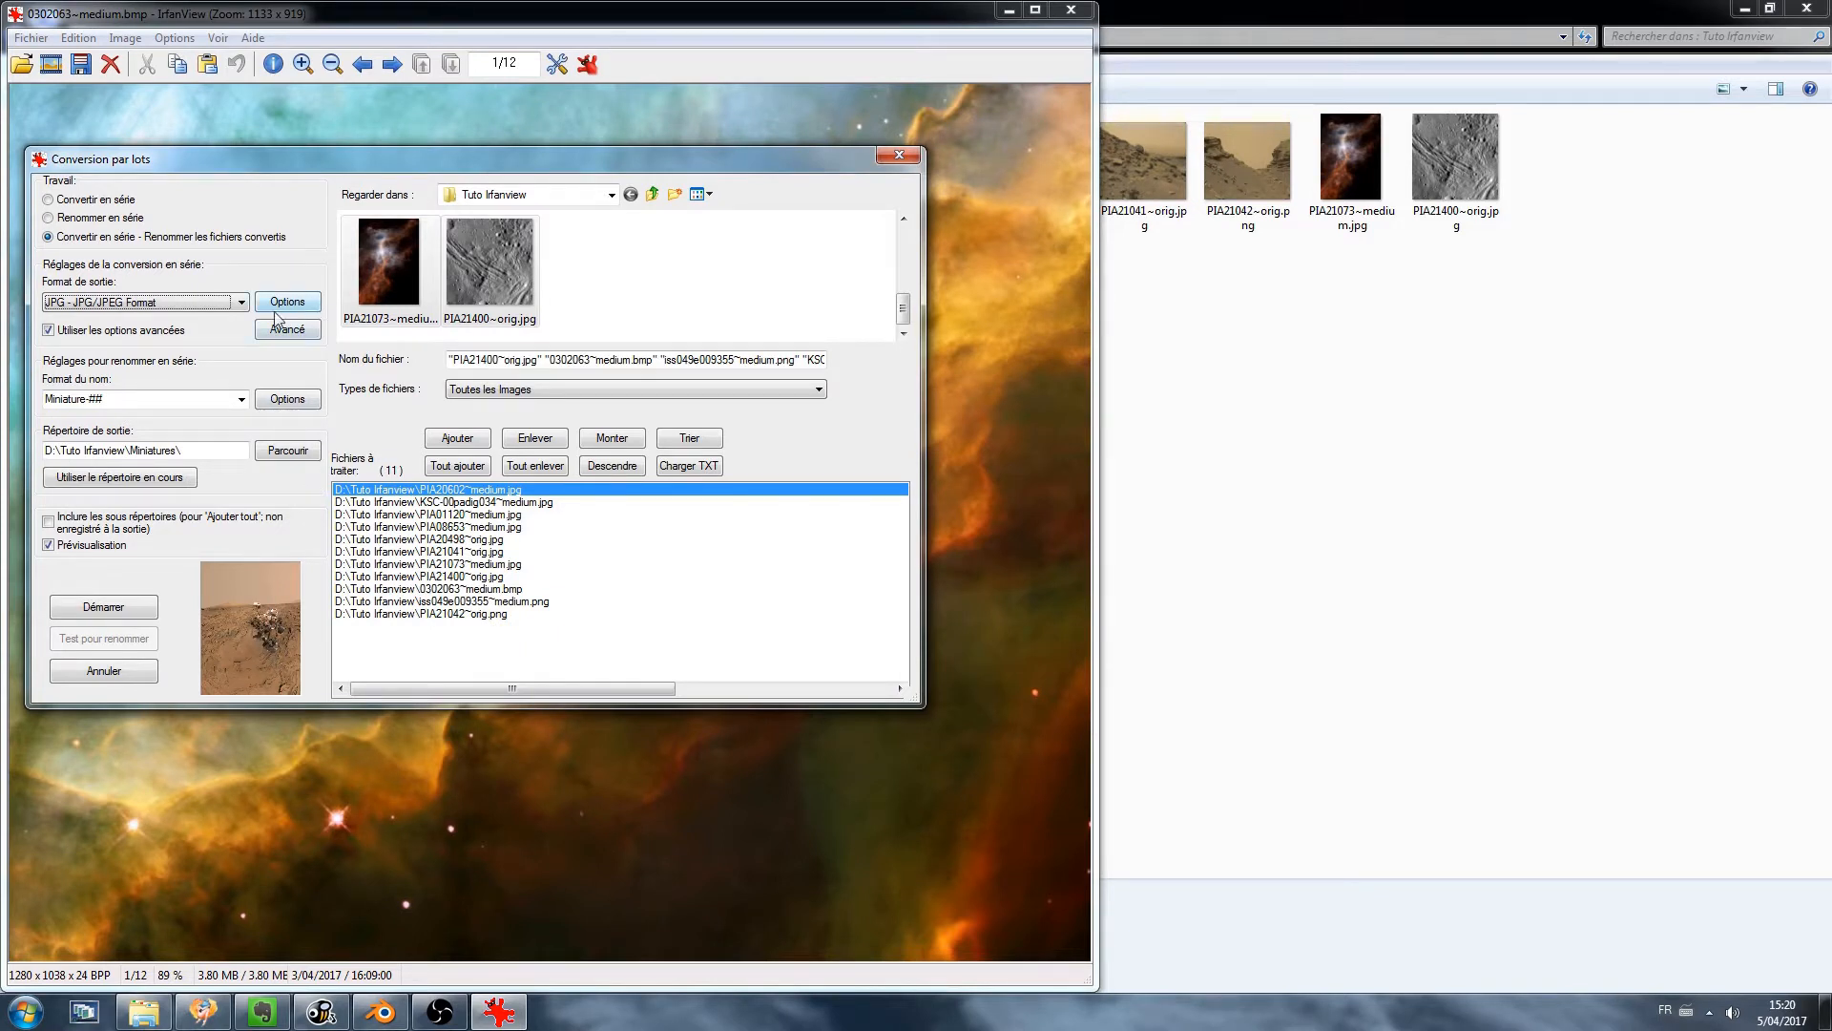
# Set the advanced resizing to 200 pixels for the long side and keep the advanced options enabled for the batch.
pyautogui.click(138, 331)
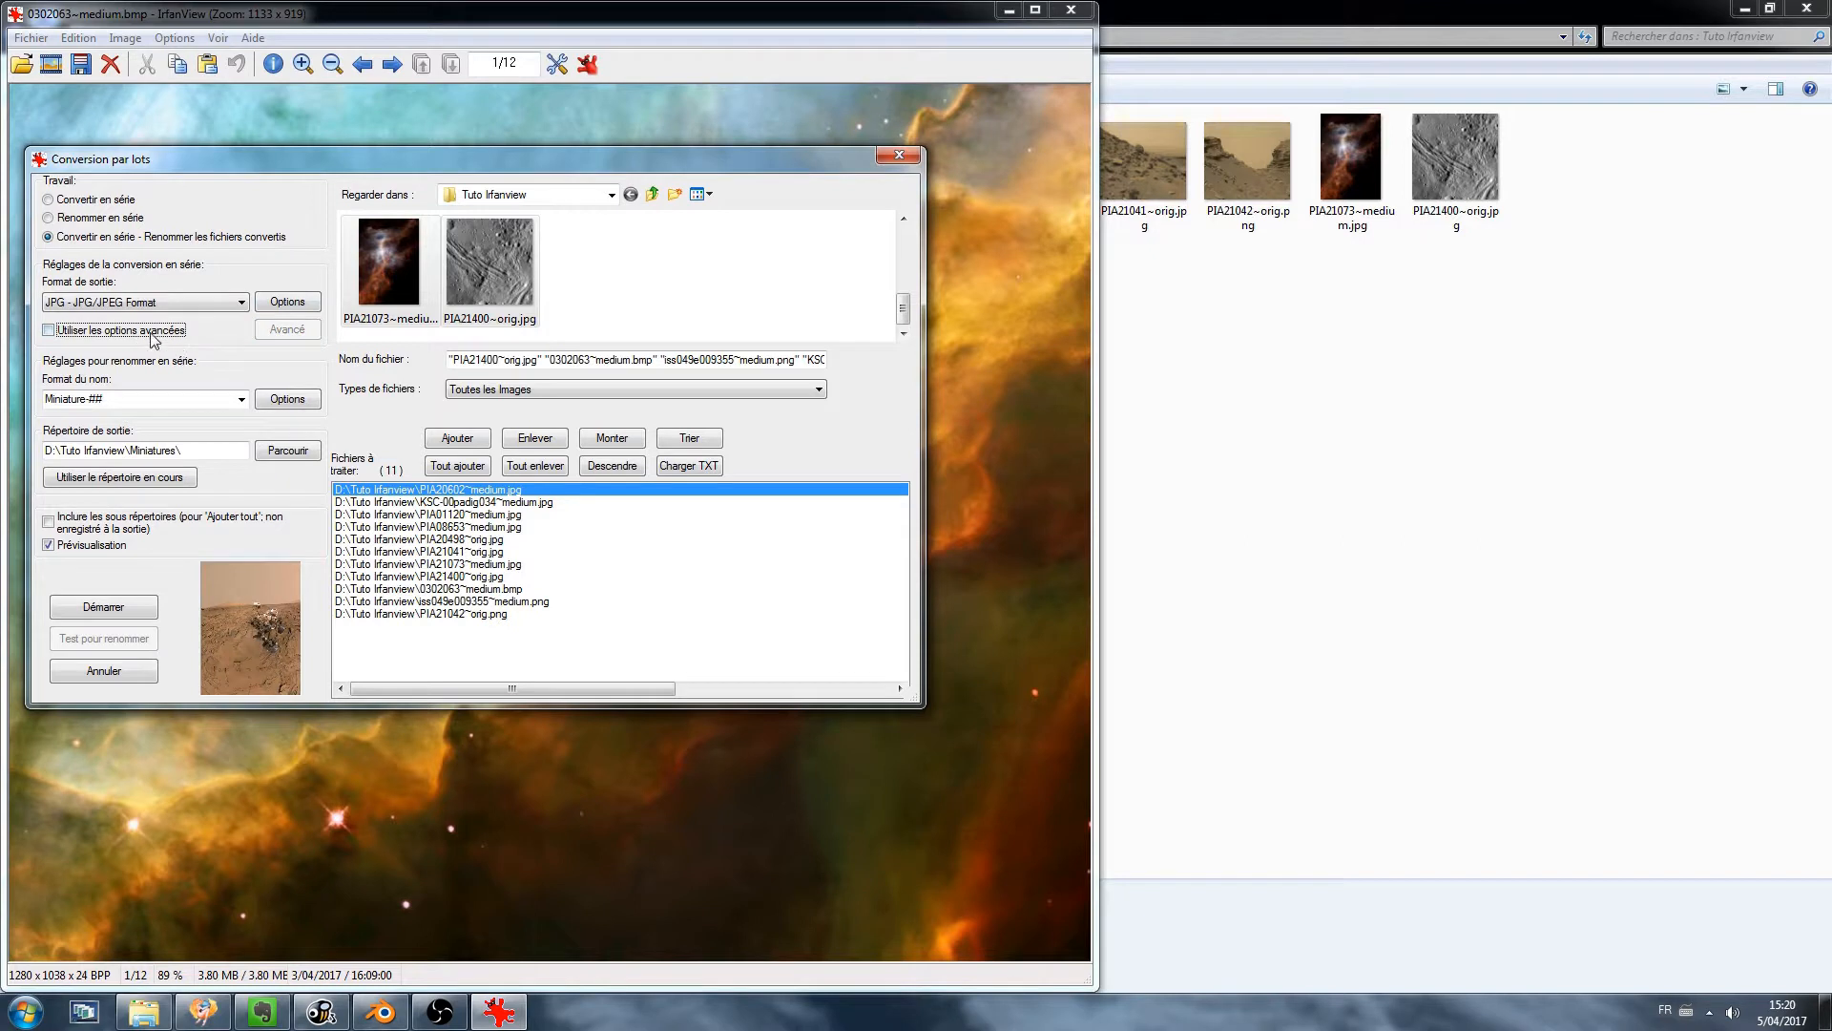
pyautogui.click(189, 333)
pyautogui.click(290, 330)
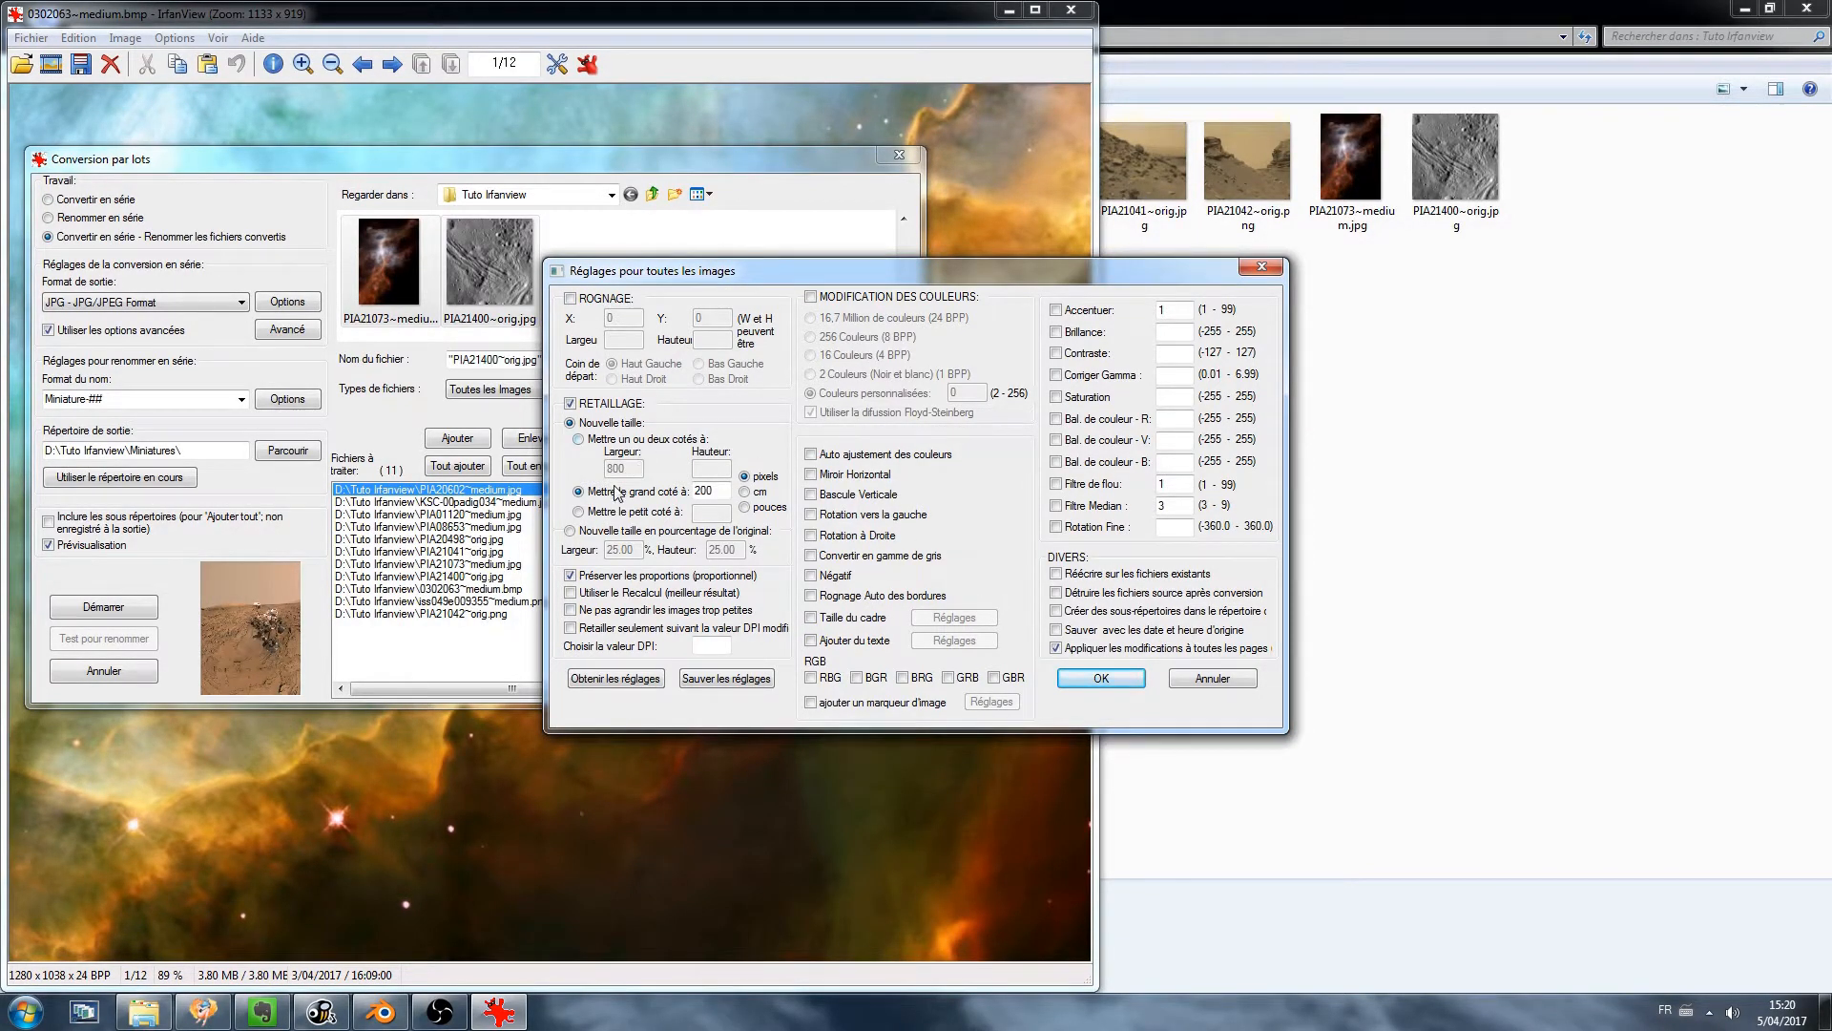
pyautogui.click(720, 490)
pyautogui.moveTo(721, 490); pyautogui.dragTo(641, 510)
pyautogui.write('200')
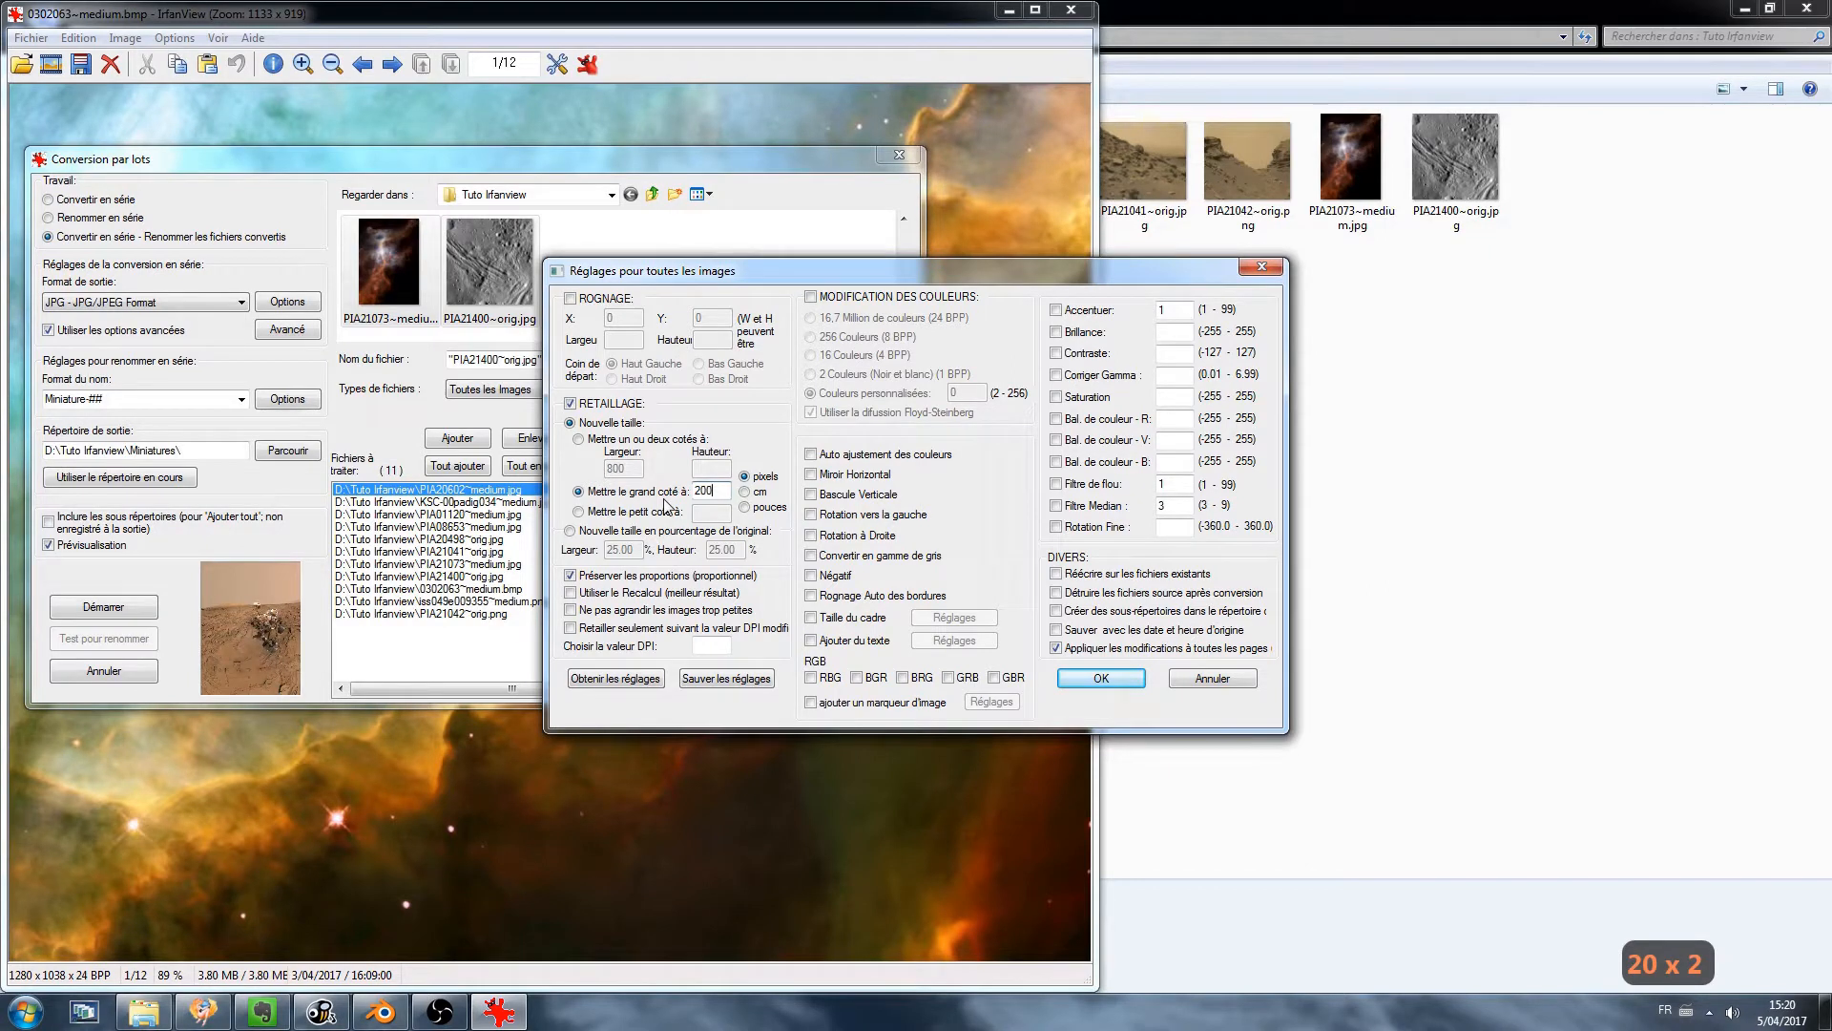
pyautogui.click(1101, 680)
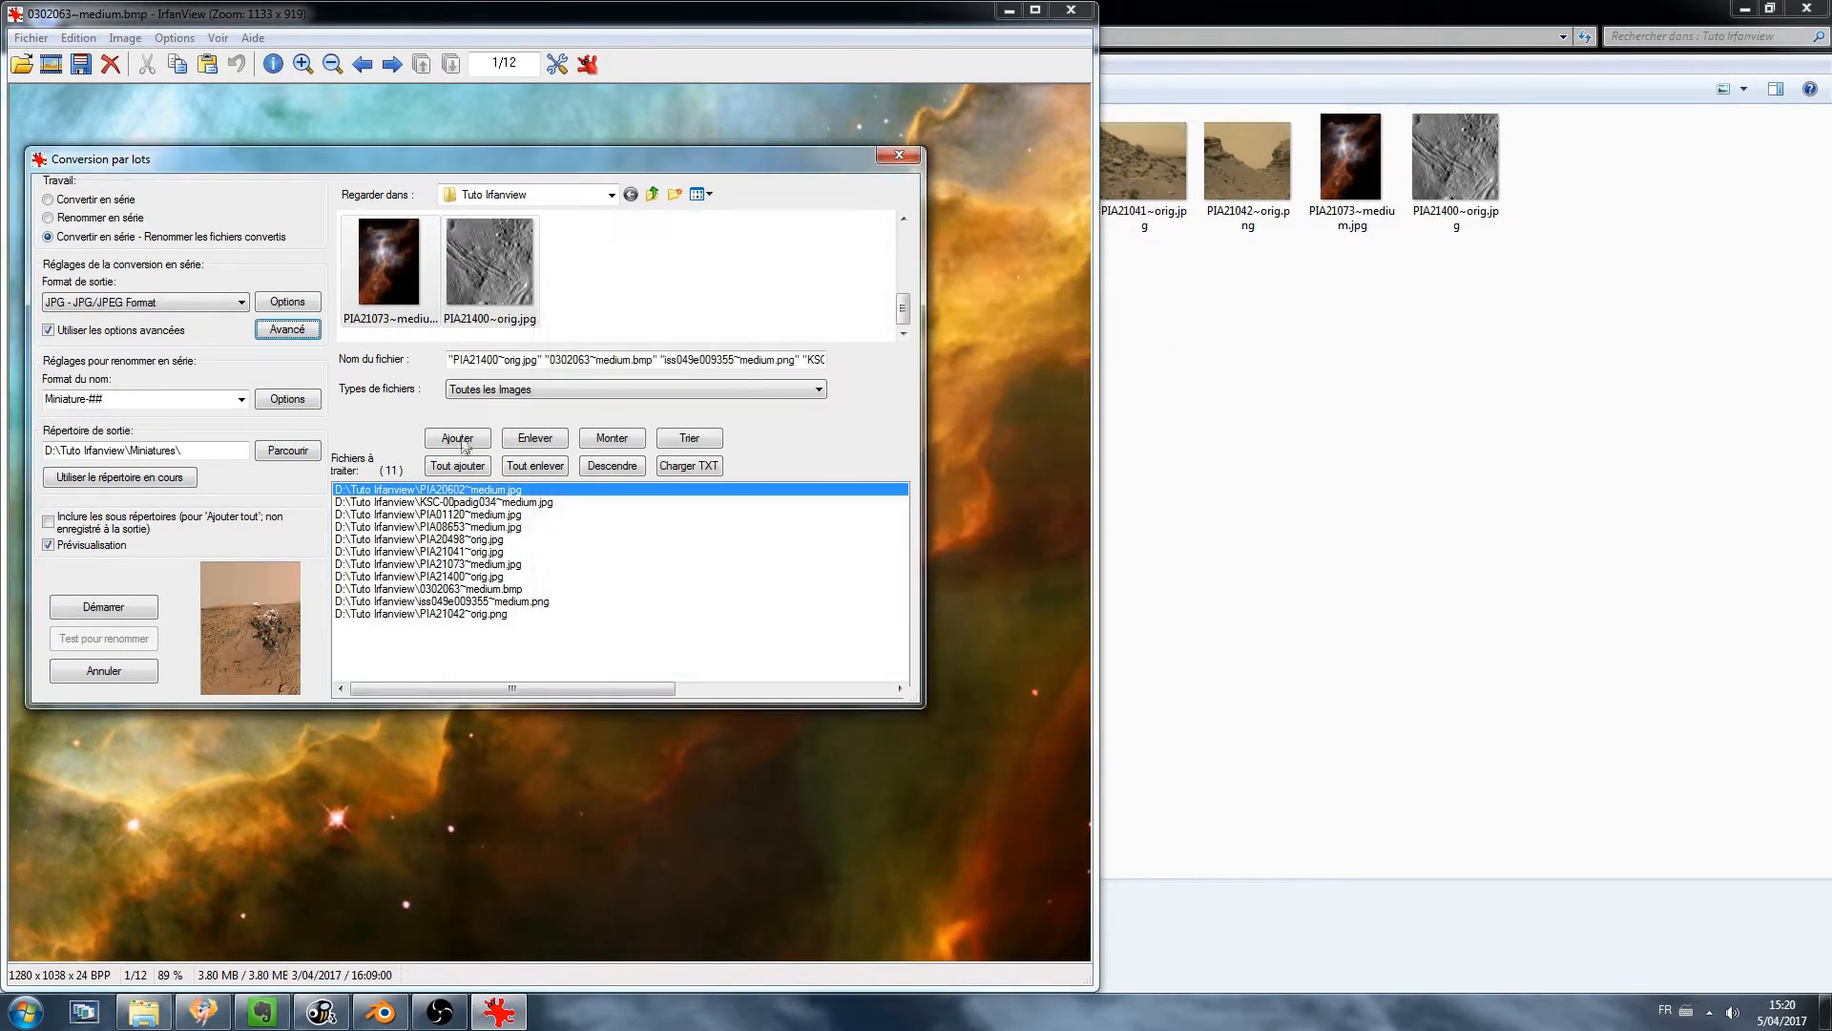
pyautogui.click(135, 336)
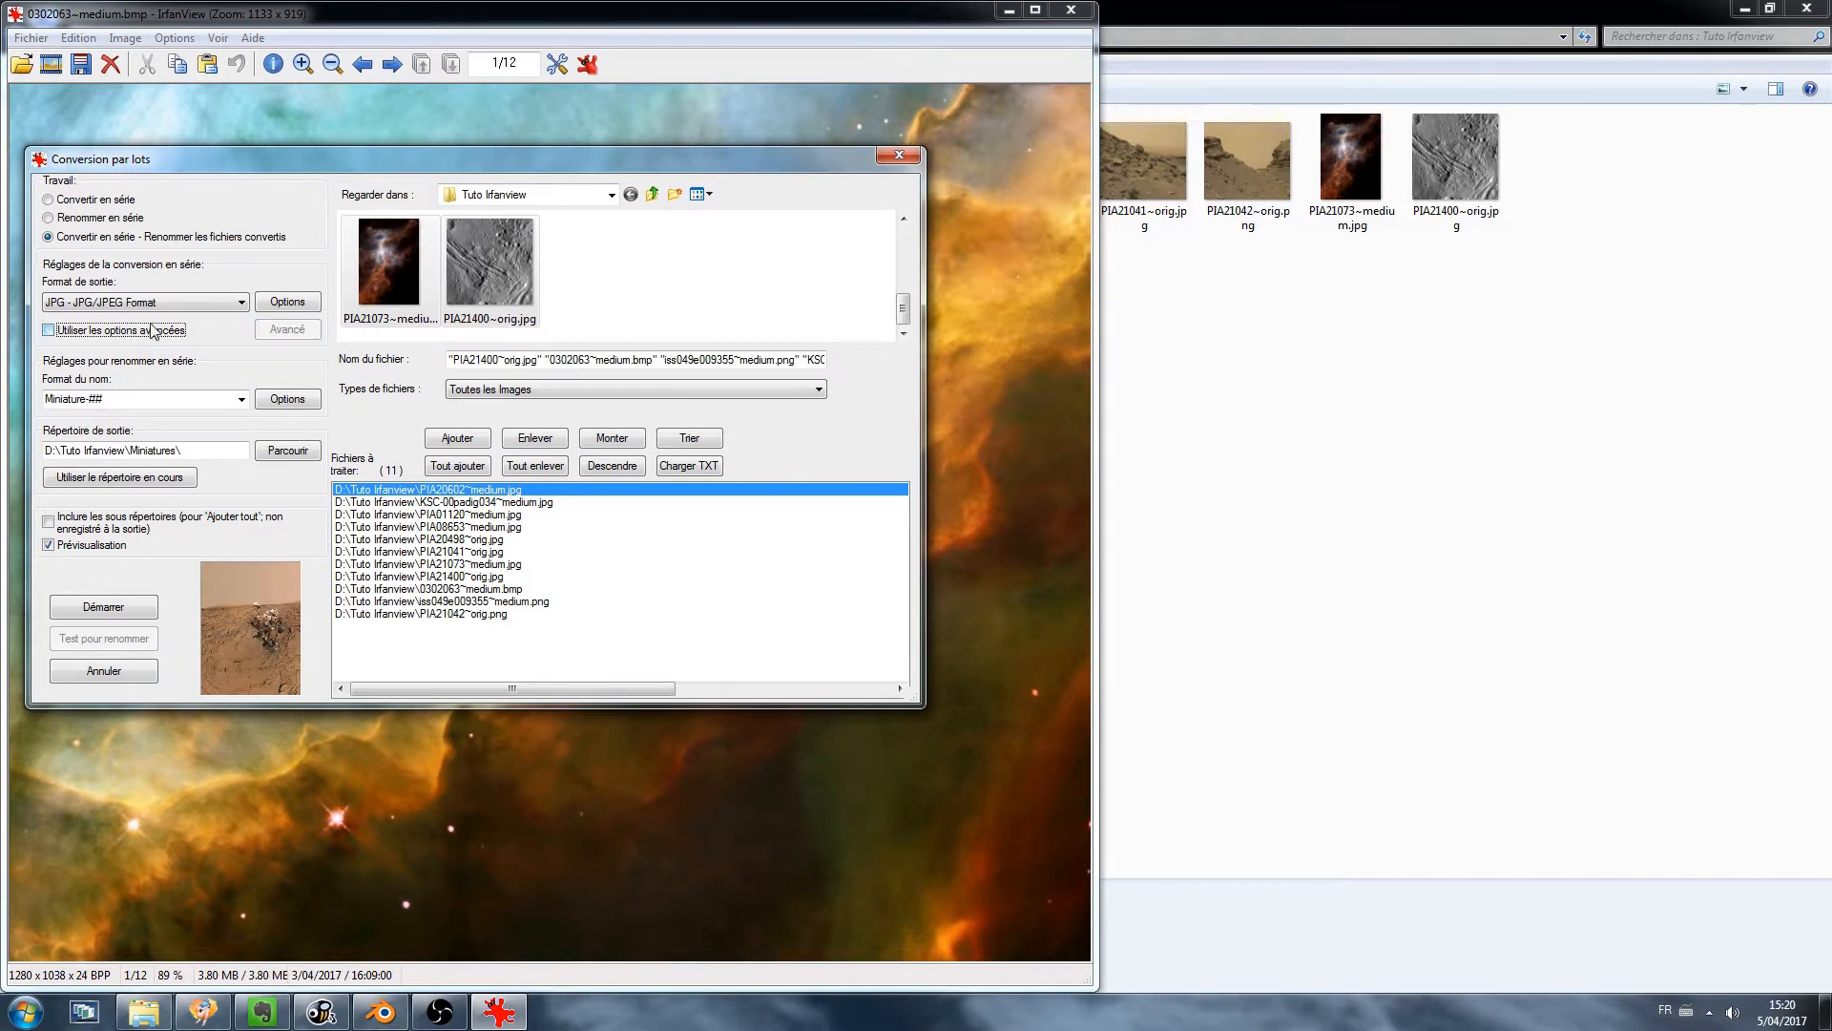
pyautogui.click(138, 337)
# Set the naming pattern for the converted files to Miniature.#.
pyautogui.doubleClick(165, 398)
pyautogui.write('M')
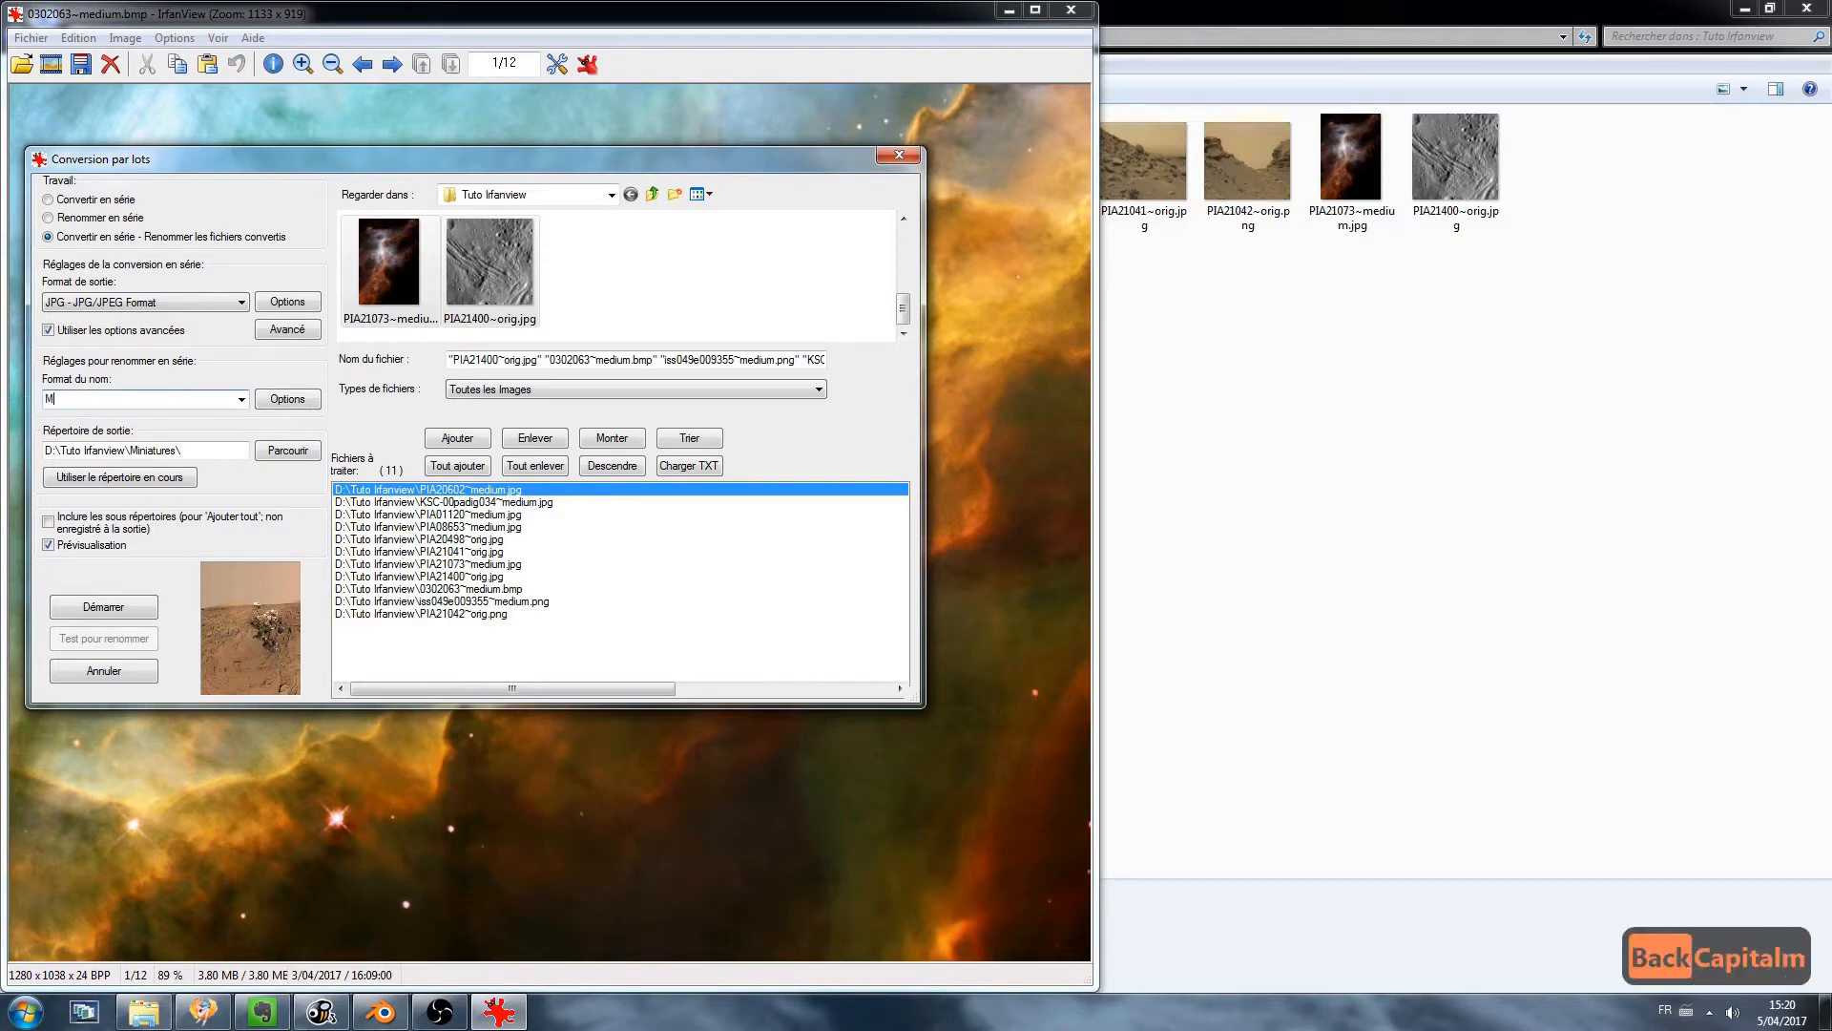
pyautogui.write('iniature')
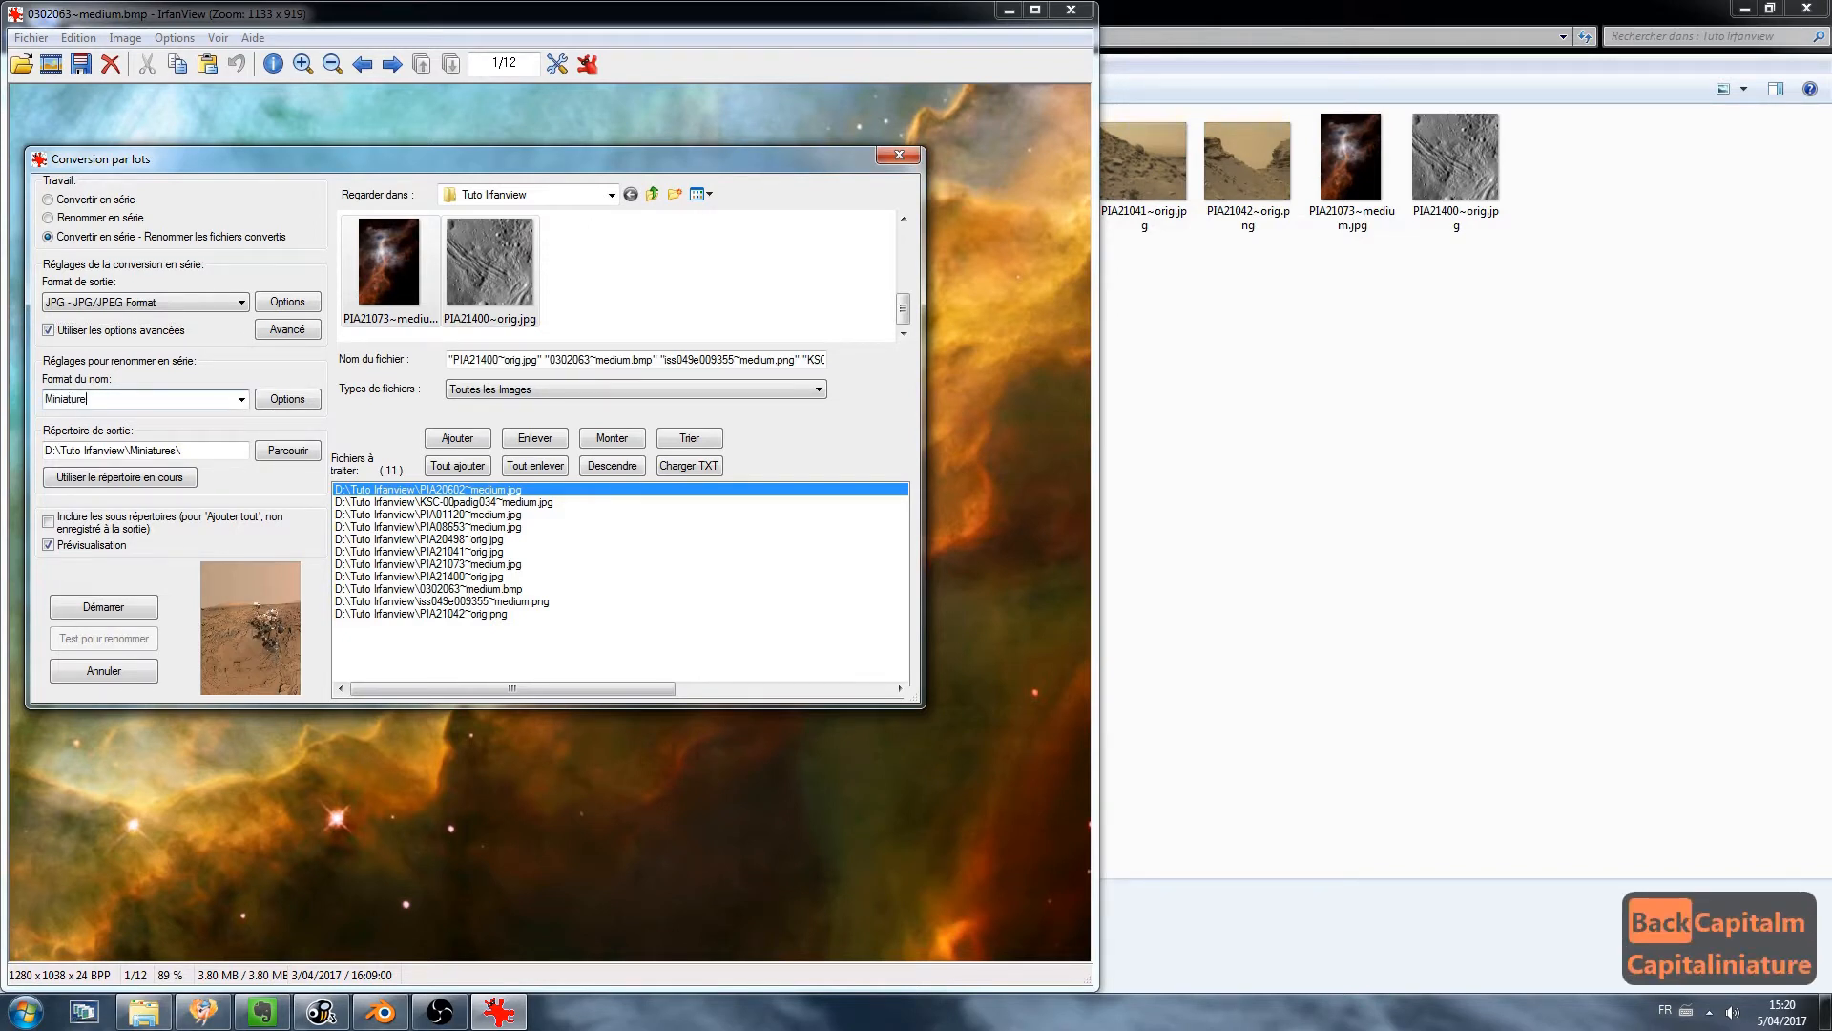
pyautogui.write('.#')
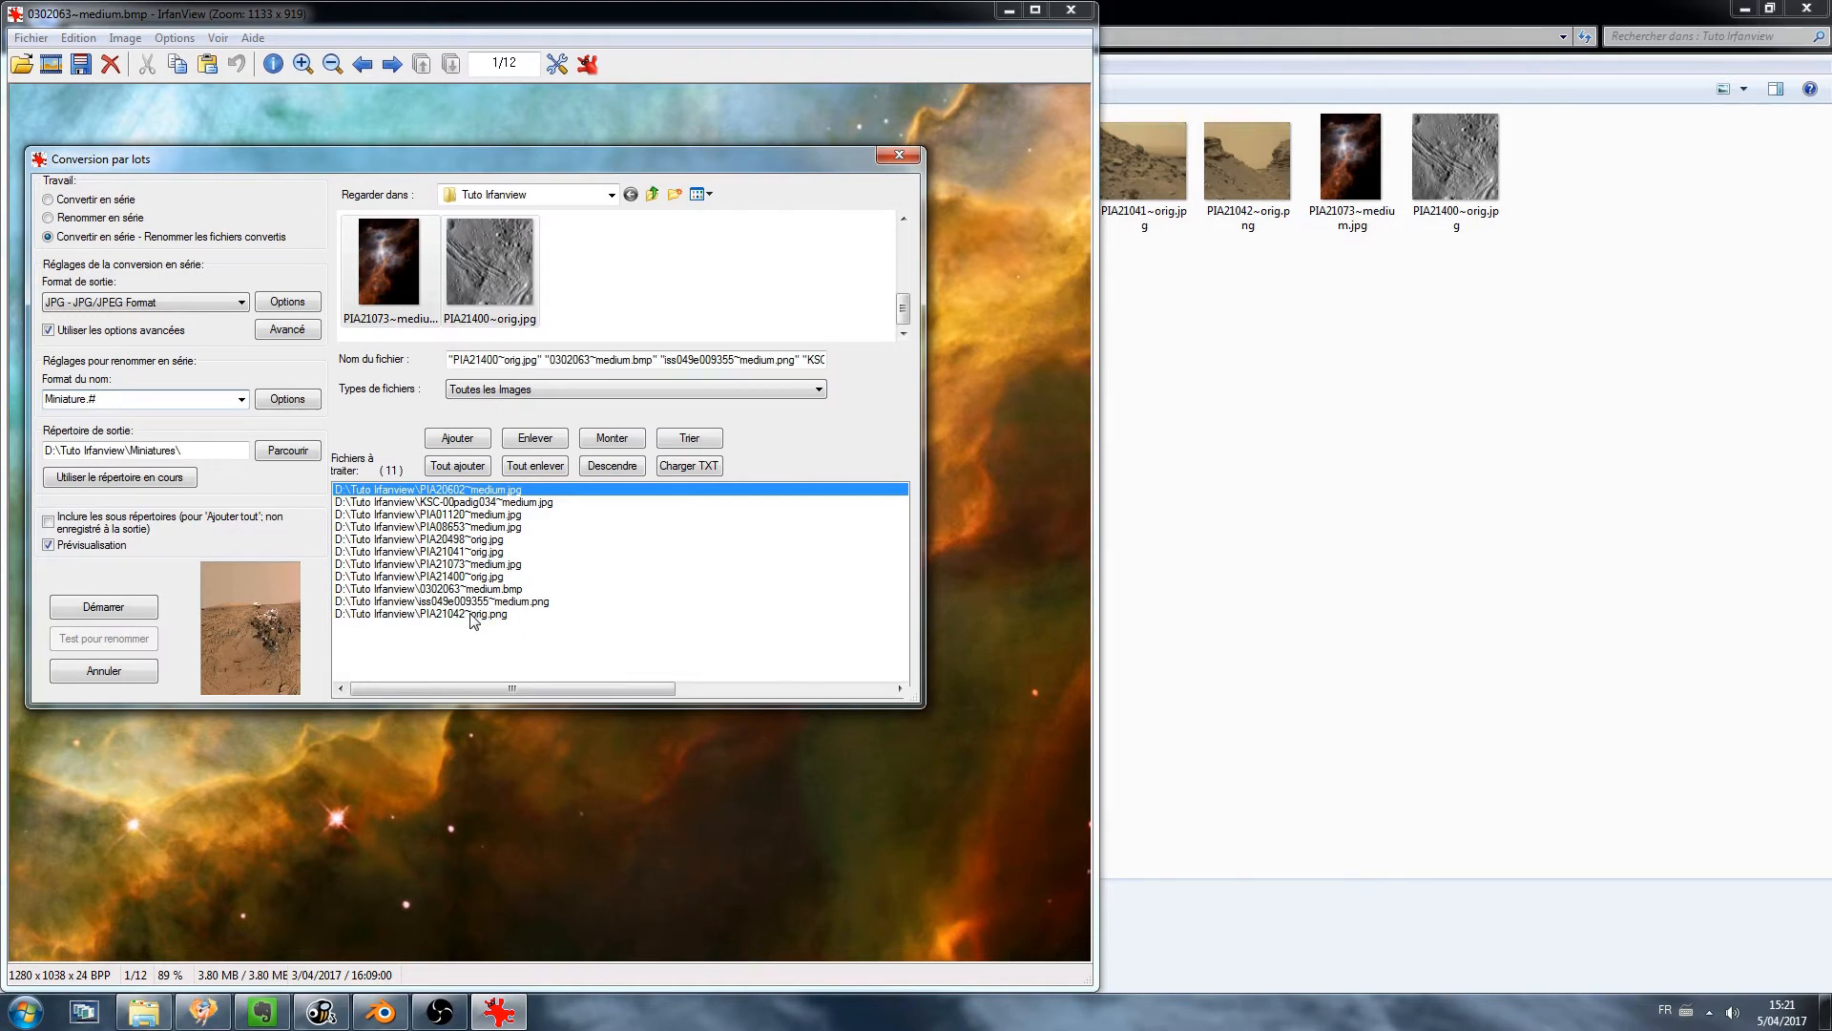
# Try the current directory as output folder, and choose the Miniatures subfolder of Tuto Irfanview as the output directory instead.
pyautogui.click(167, 482)
pyautogui.click(279, 456)
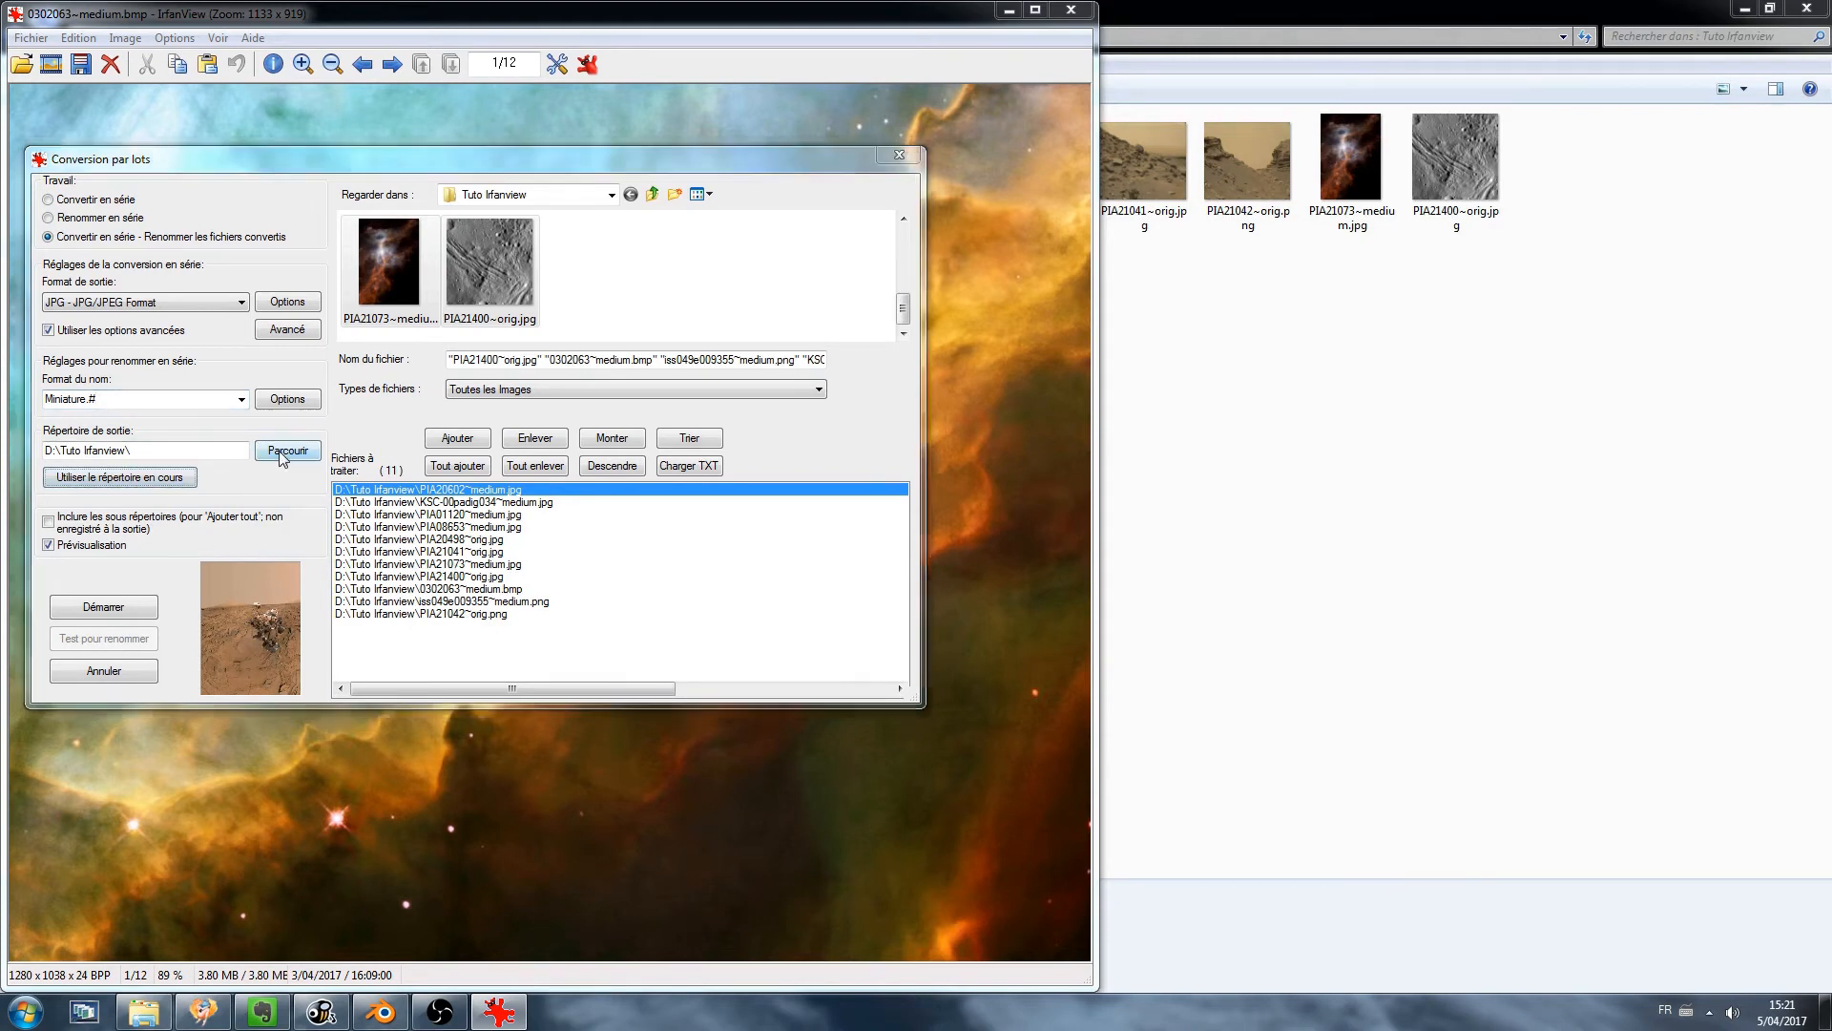
pyautogui.click(852, 613)
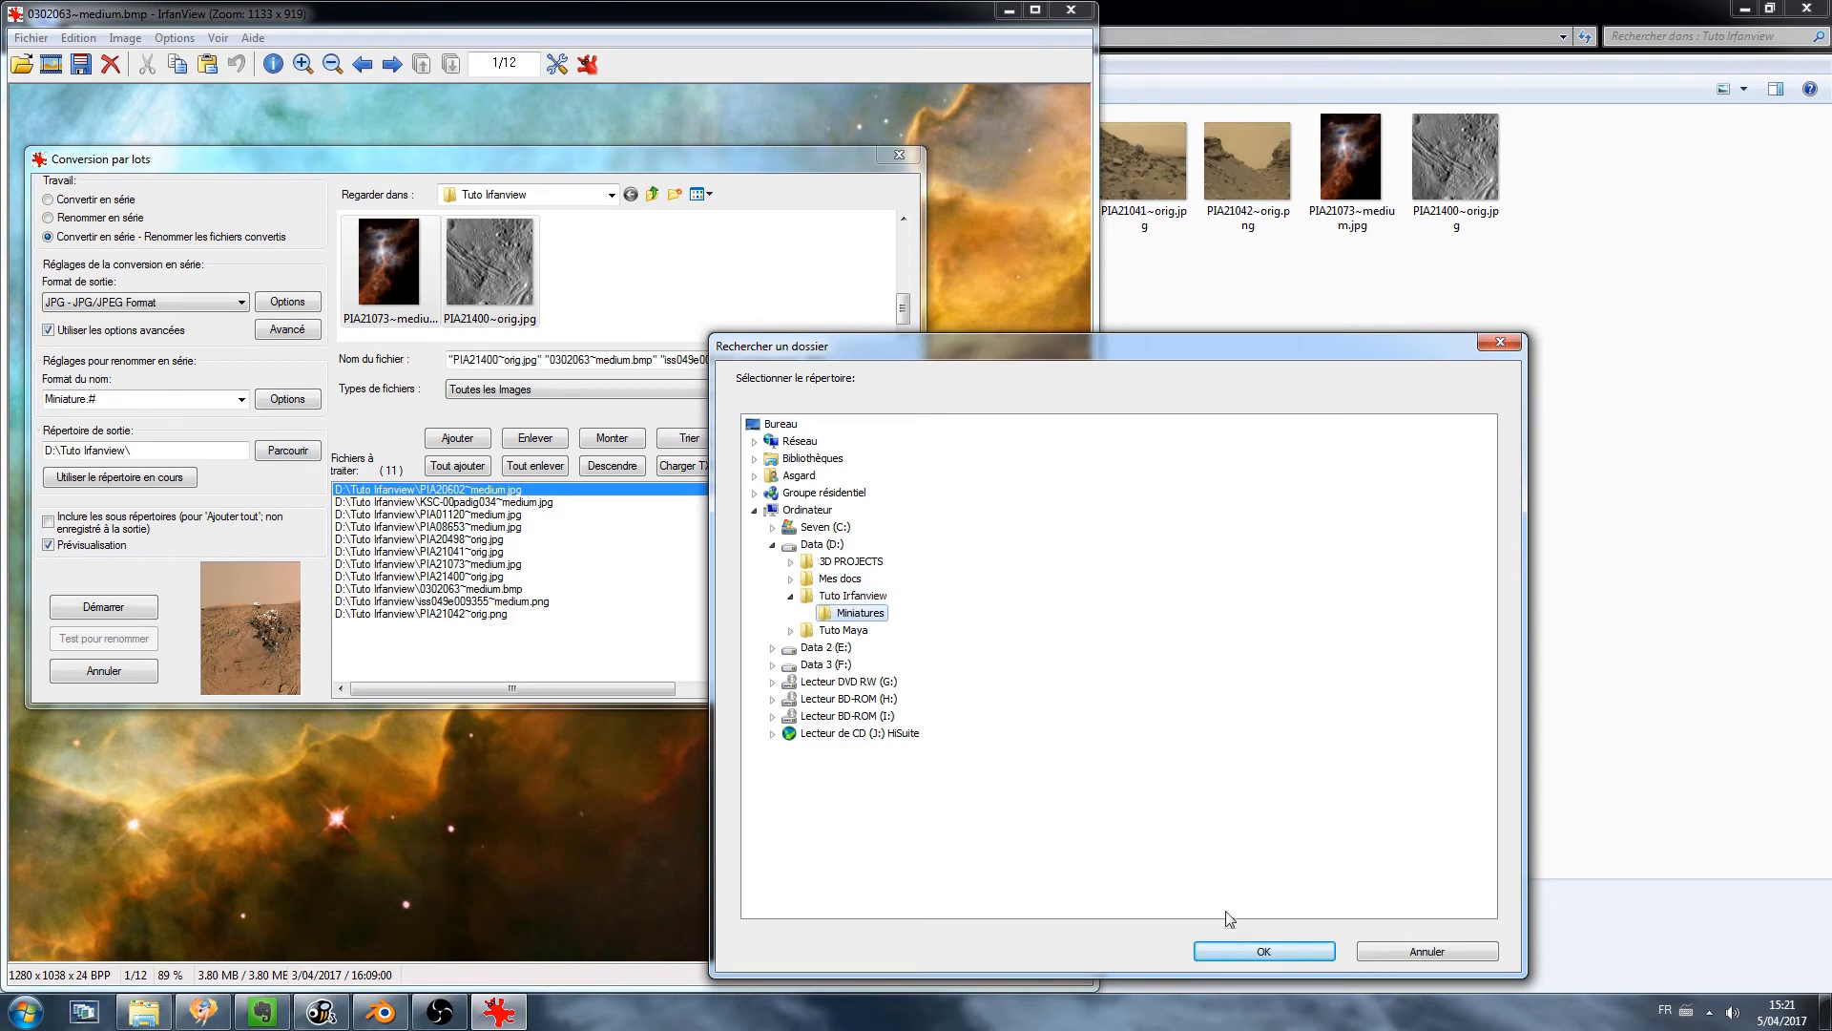
pyautogui.click(1251, 952)
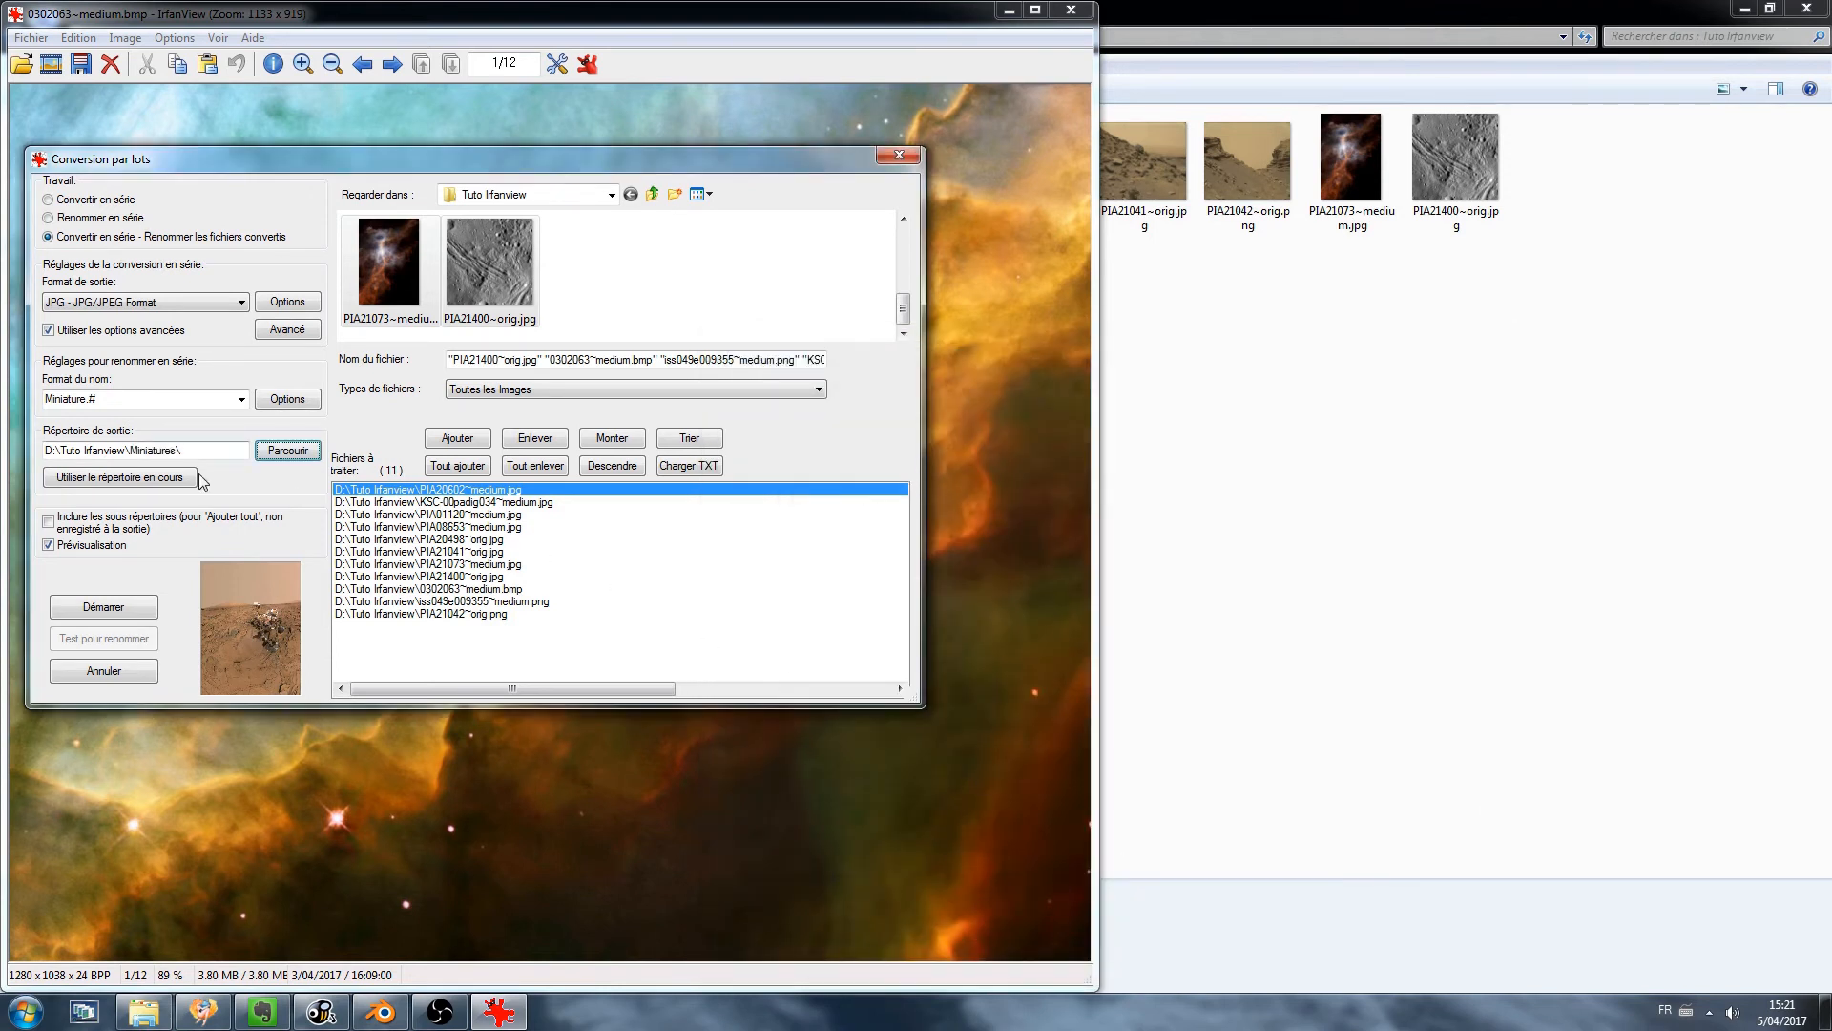
# Run the batch conversion, close its report, and switch to Windows Explorer to open the Miniatures folder.
pyautogui.click(103, 607)
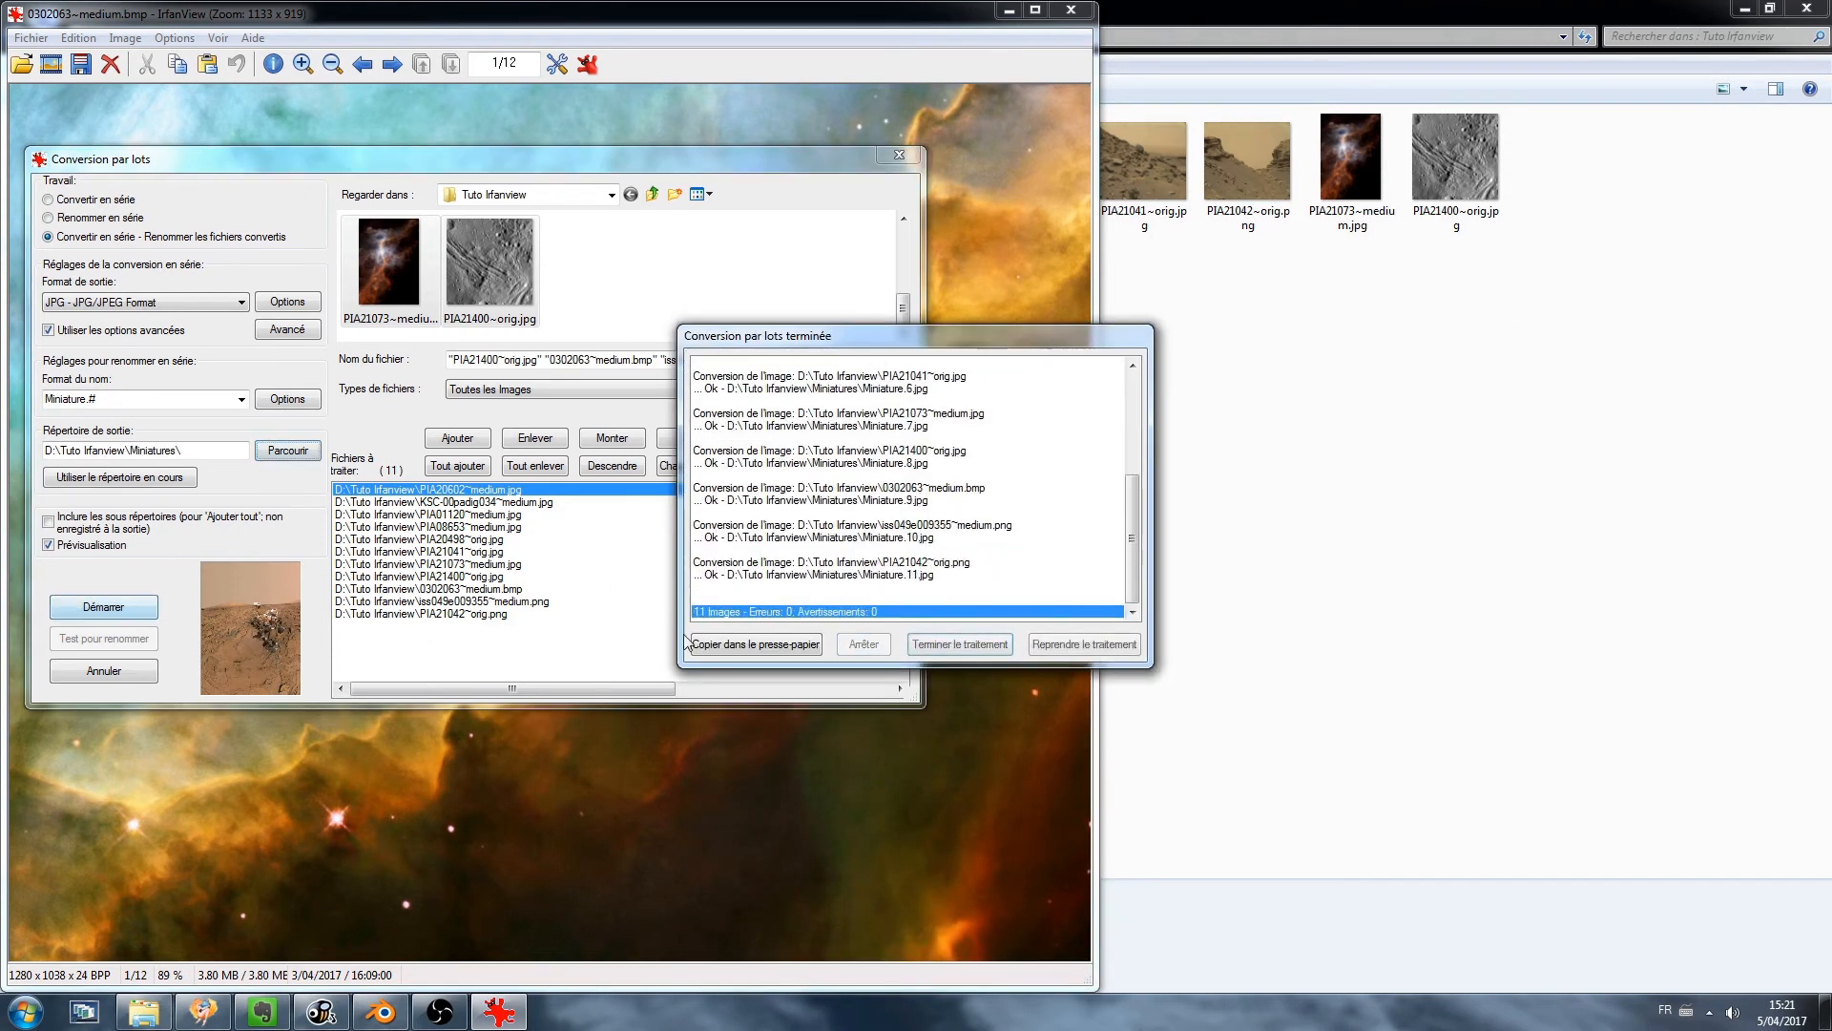
pyautogui.click(959, 644)
pyautogui.click(1210, 504)
pyautogui.click(1211, 504)
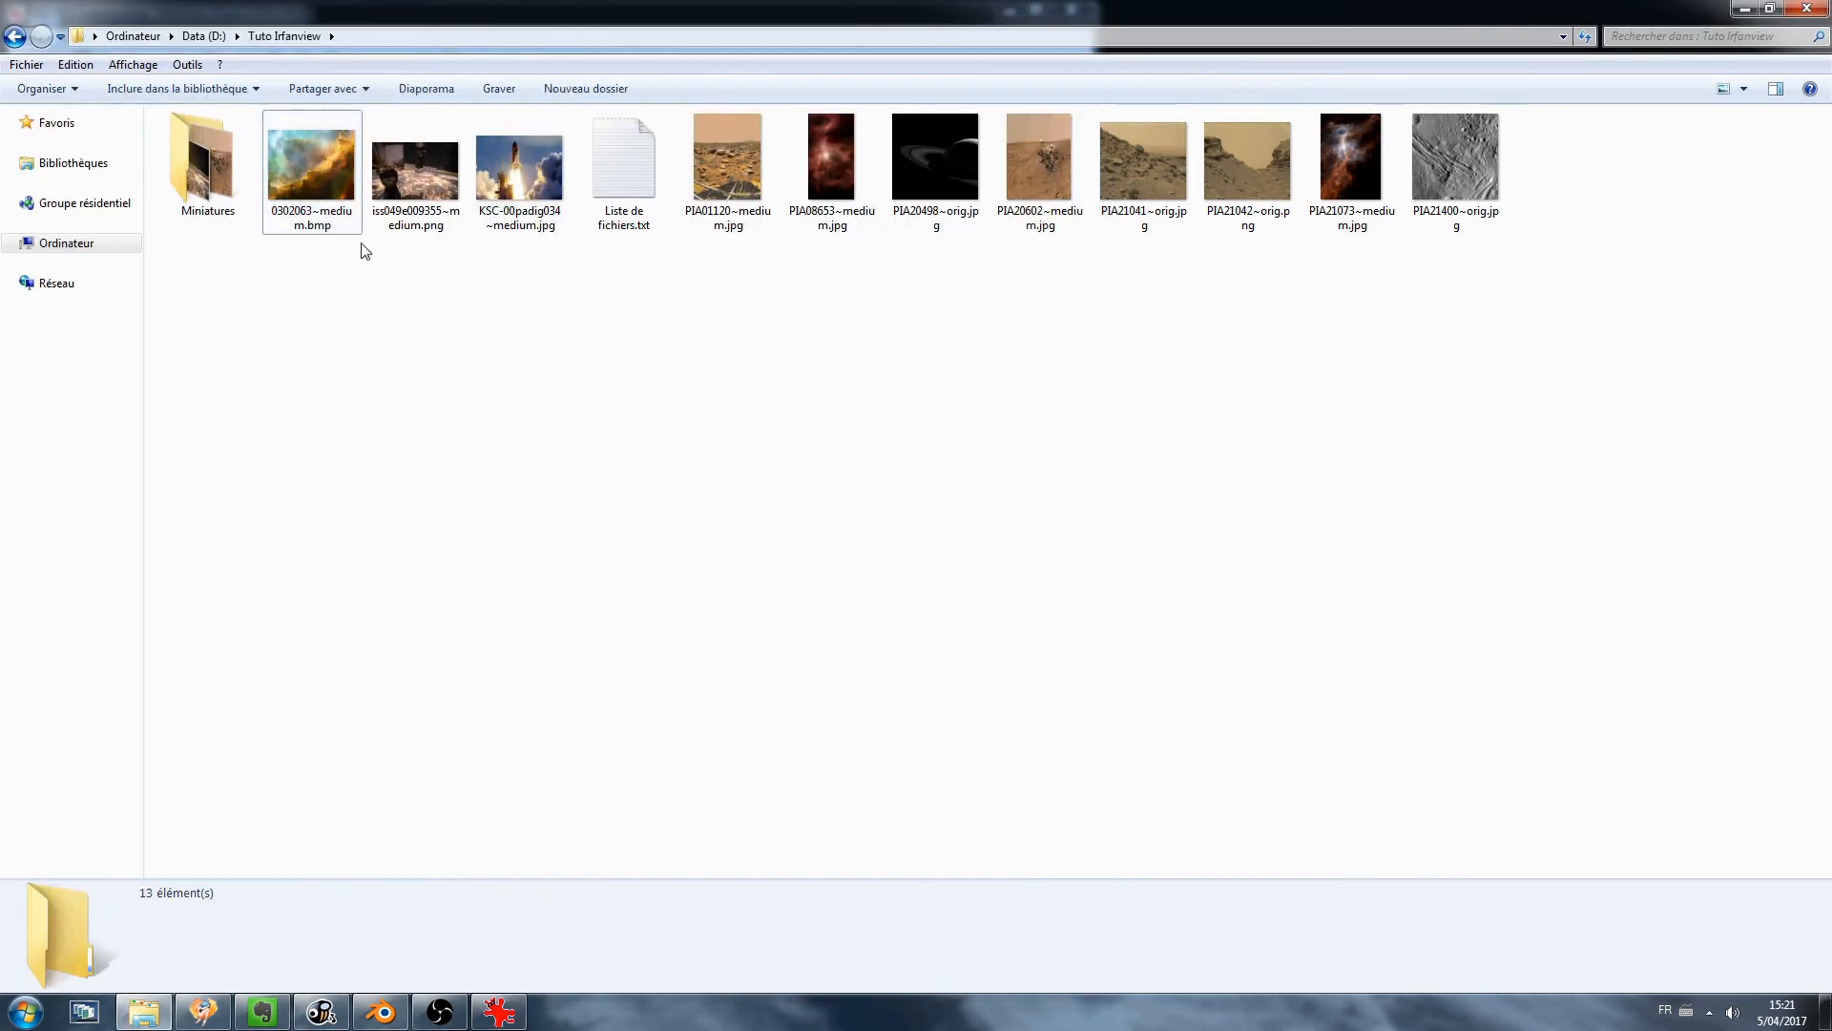
pyautogui.doubleClick(196, 179)
# Examine the names and dimensions of several converted thumbnails in the Miniatures folder.
pyautogui.click(231, 170)
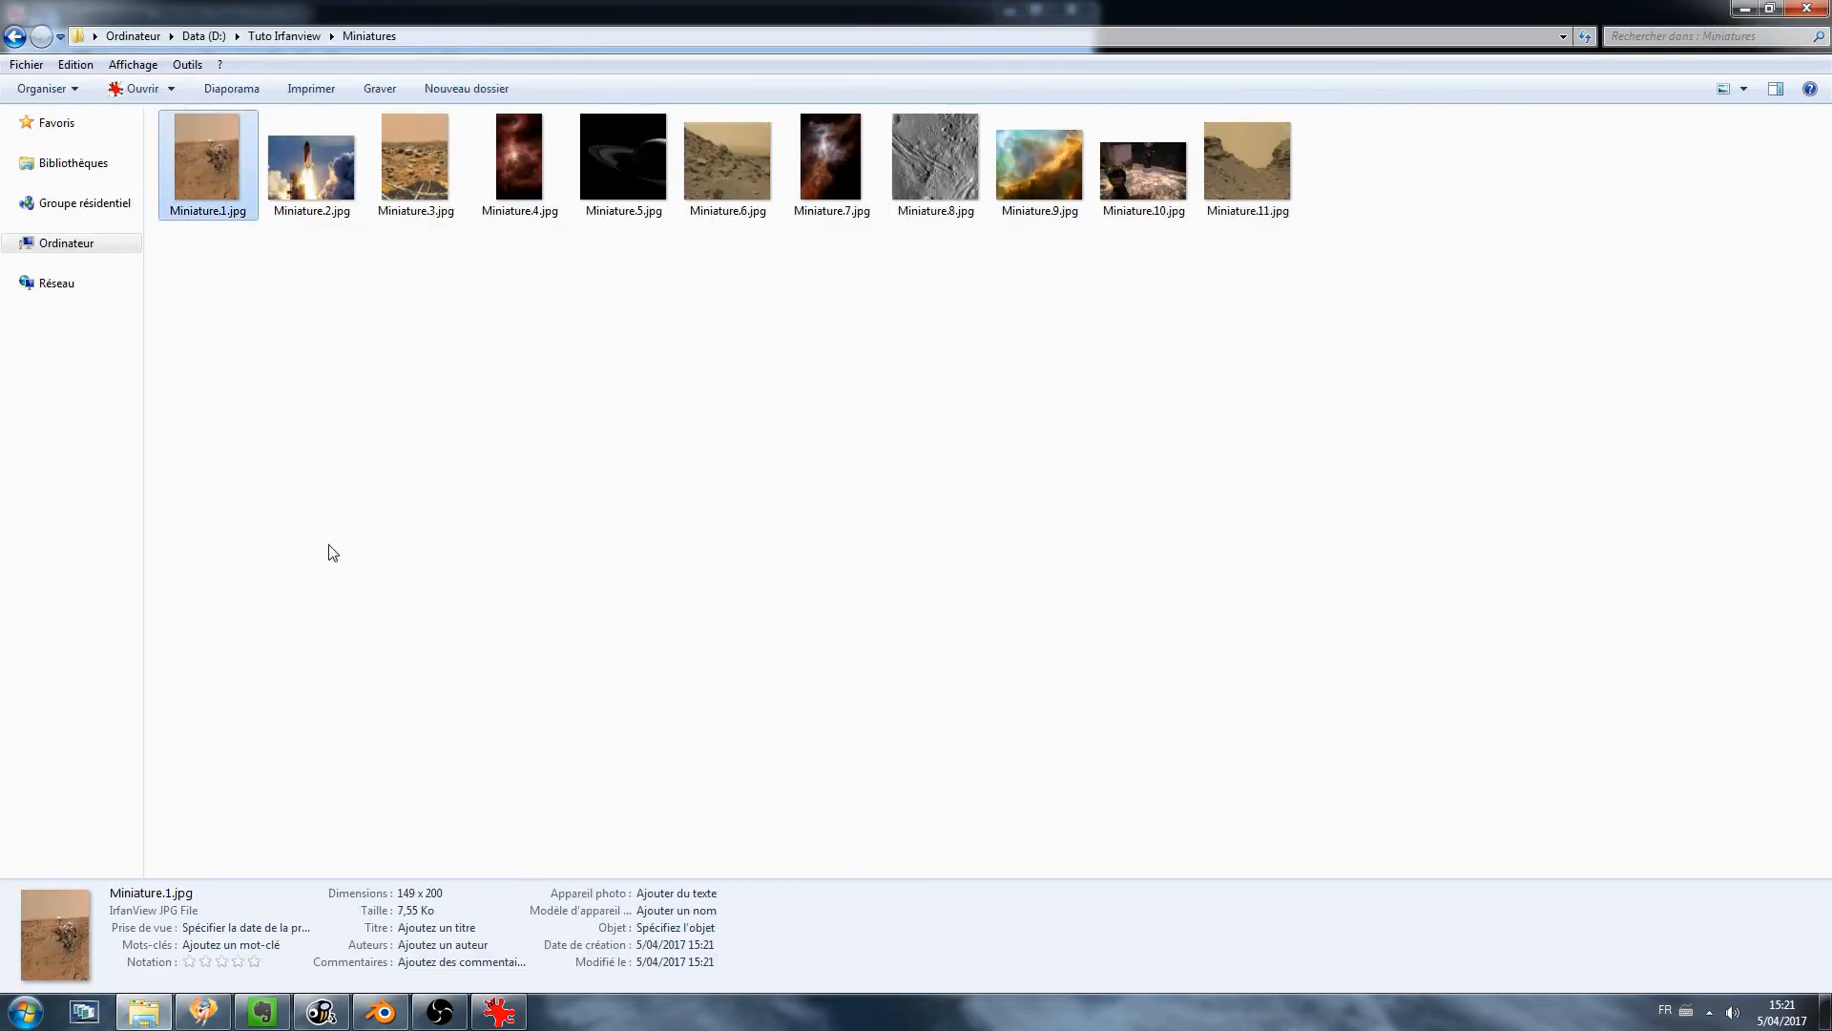
pyautogui.click(311, 185)
pyautogui.click(498, 161)
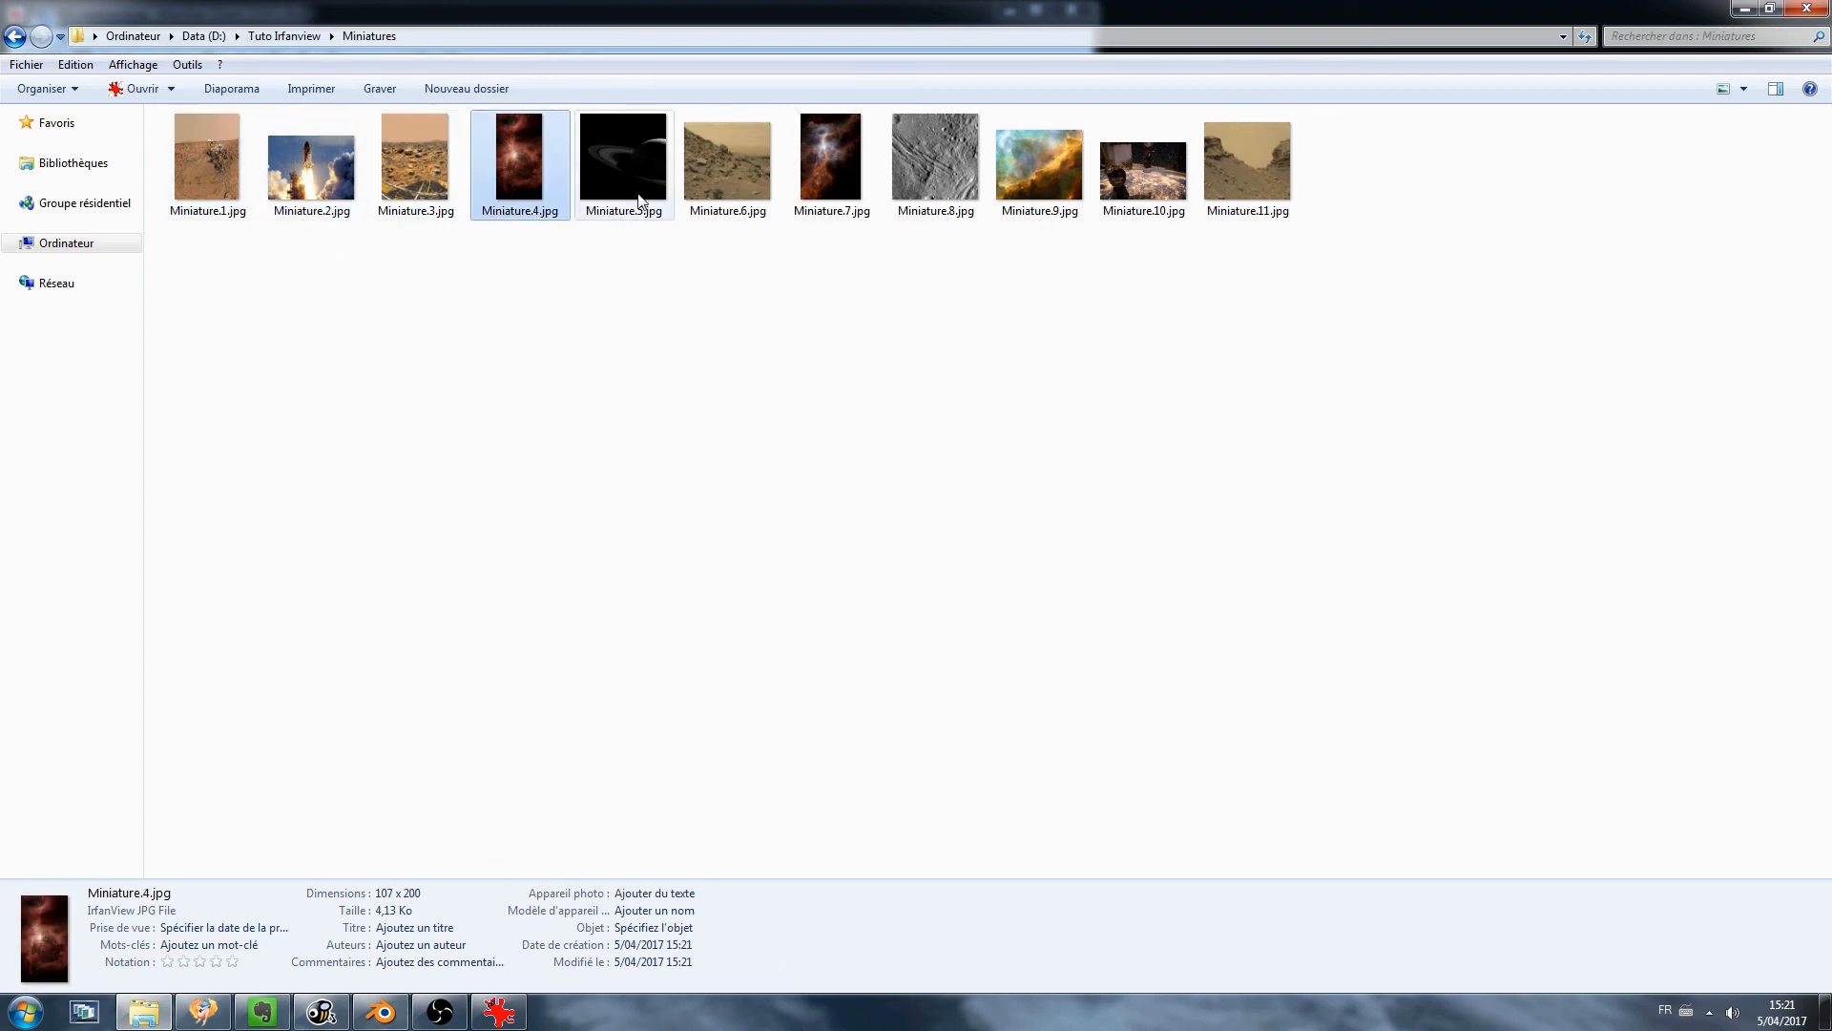
pyautogui.click(687, 178)
pyautogui.click(845, 221)
pyautogui.click(1101, 229)
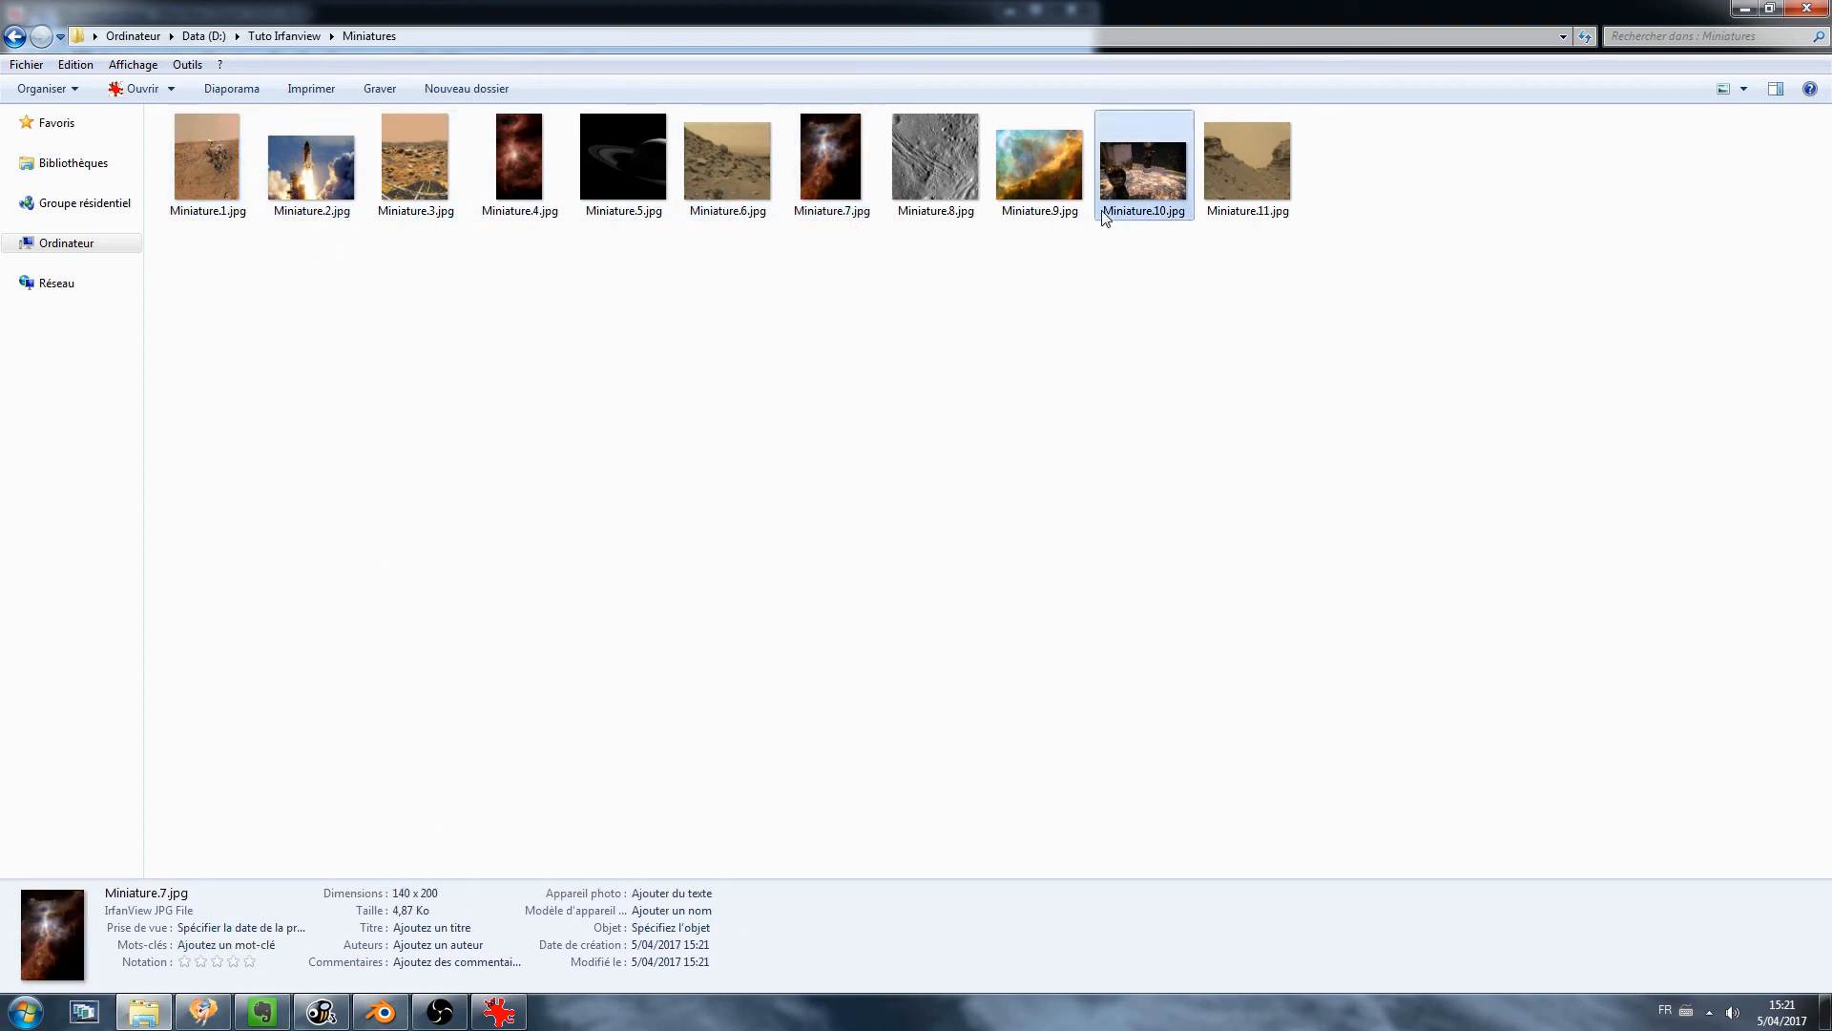
pyautogui.click(942, 482)
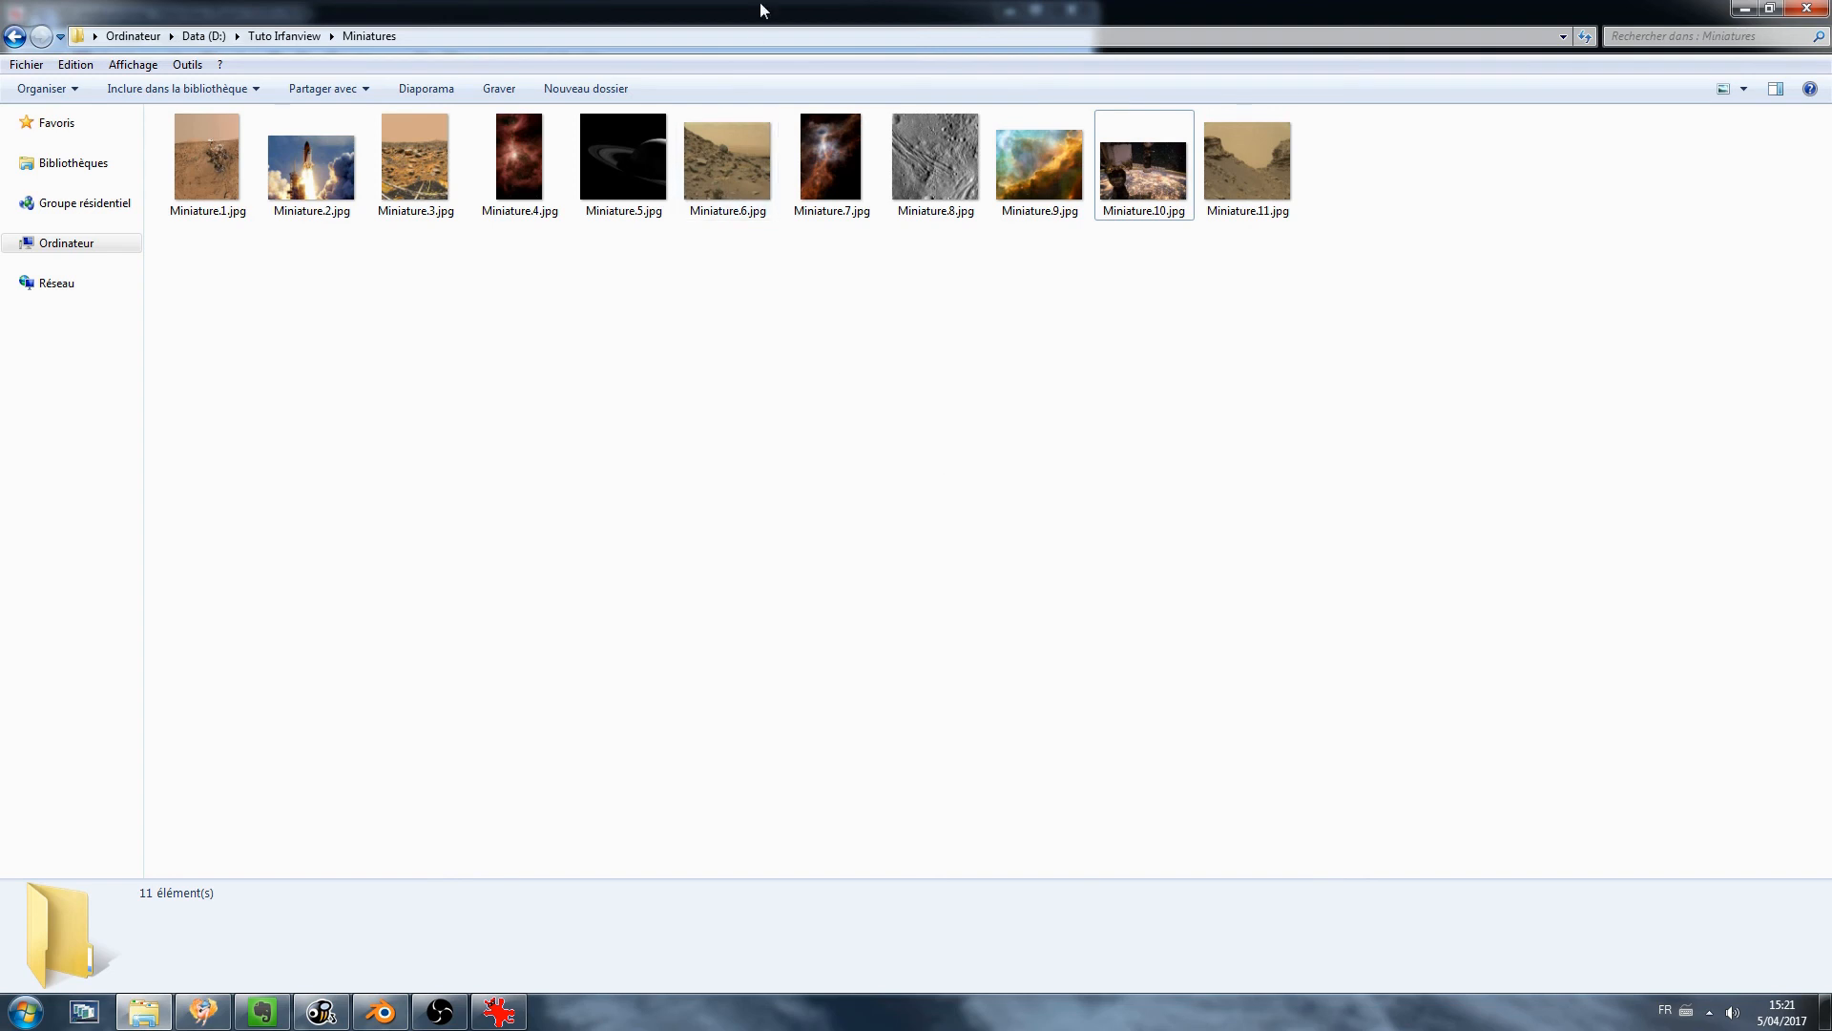
pyautogui.click(441, 1011)
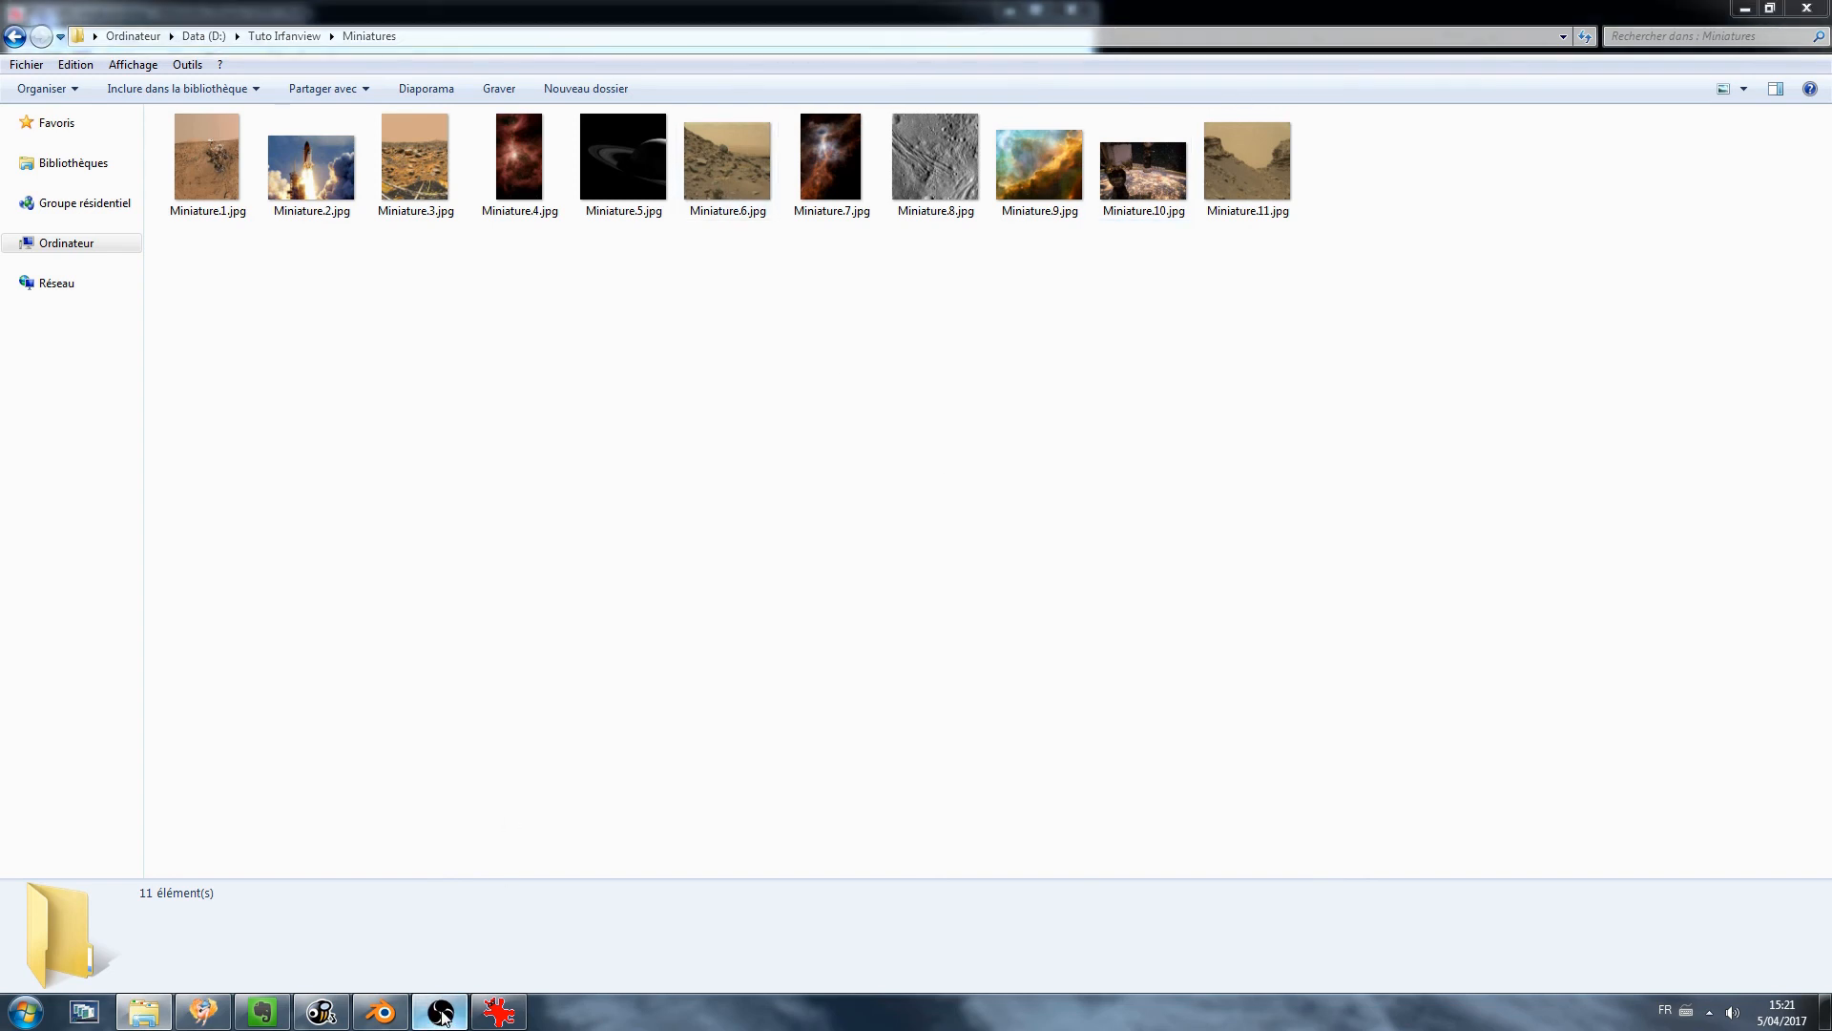